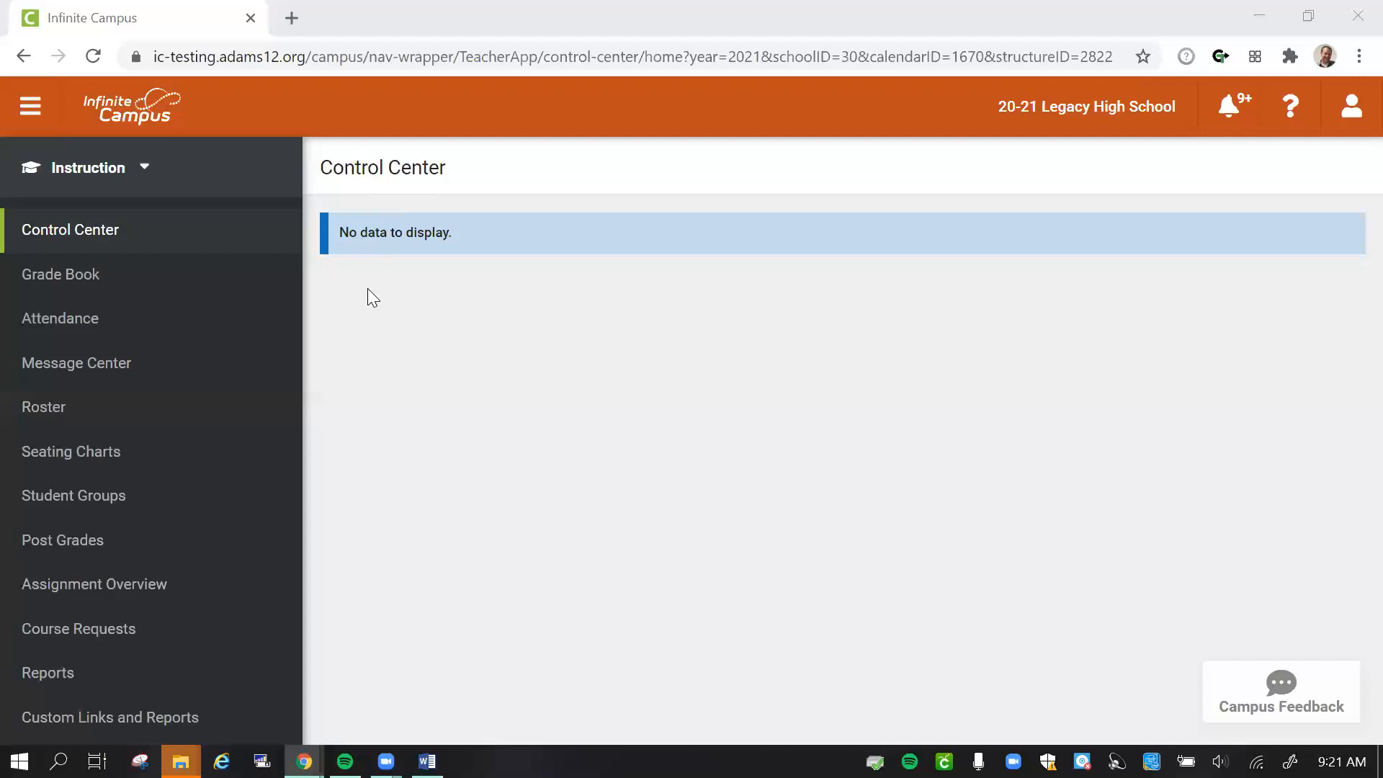
pyautogui.click(127, 167)
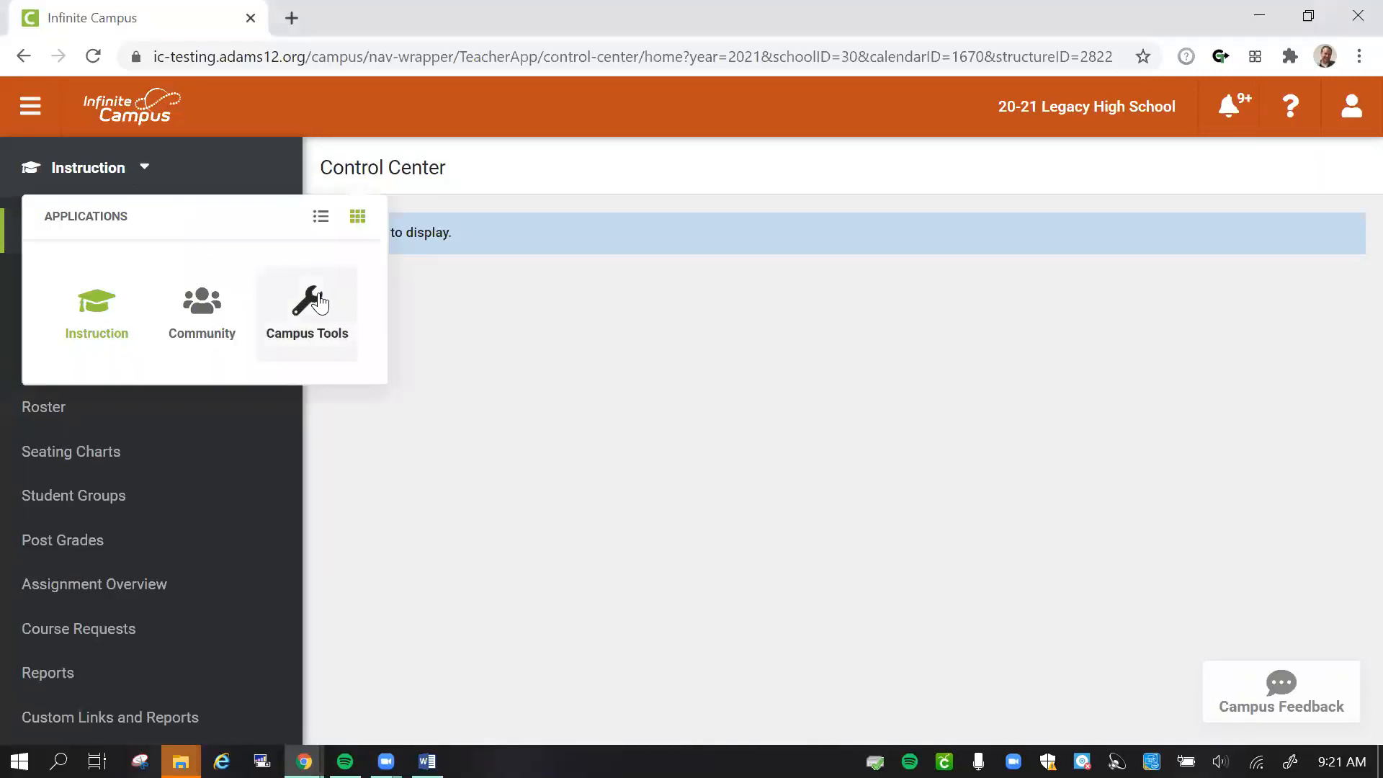
pyautogui.click(127, 167)
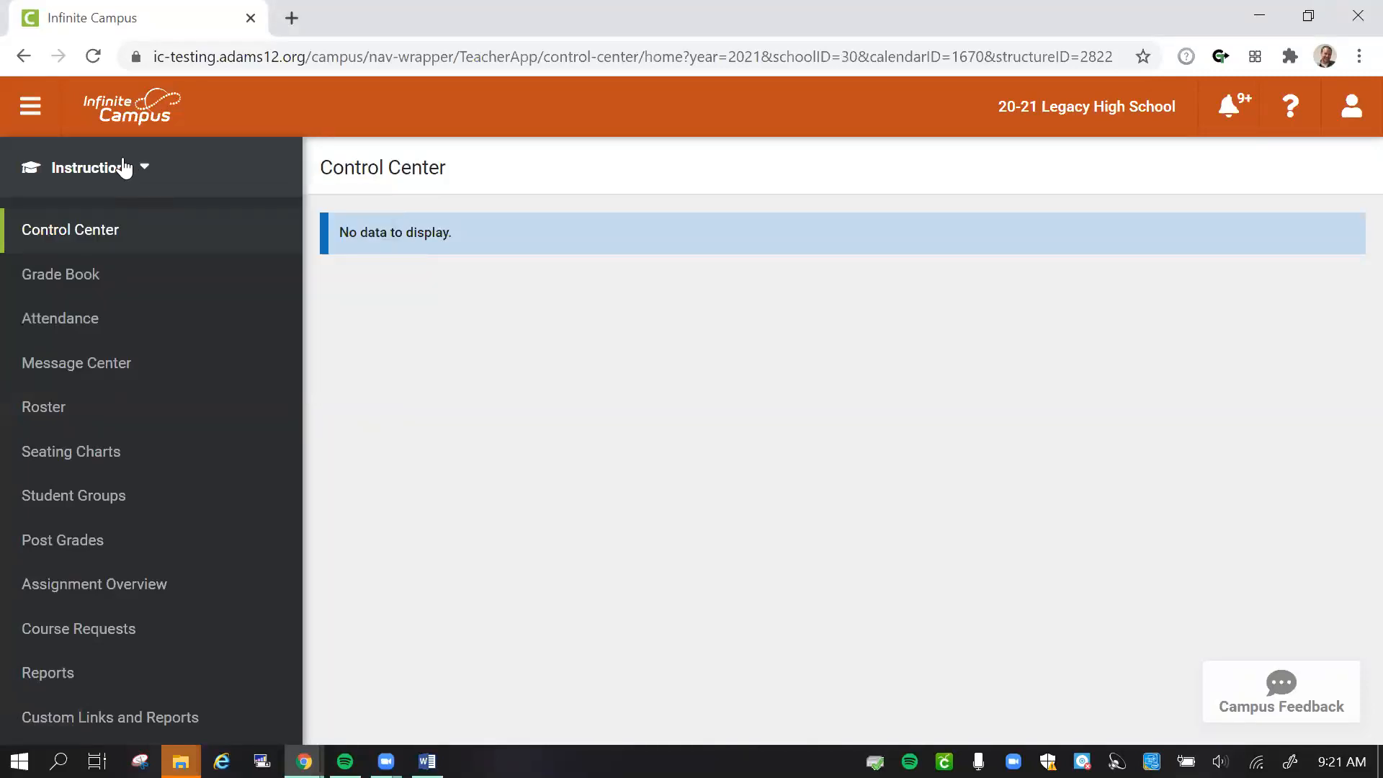
# - In the account settings preferences, choose Campus Instruction as the application loaded at log-in and save
pyautogui.click(1354, 116)
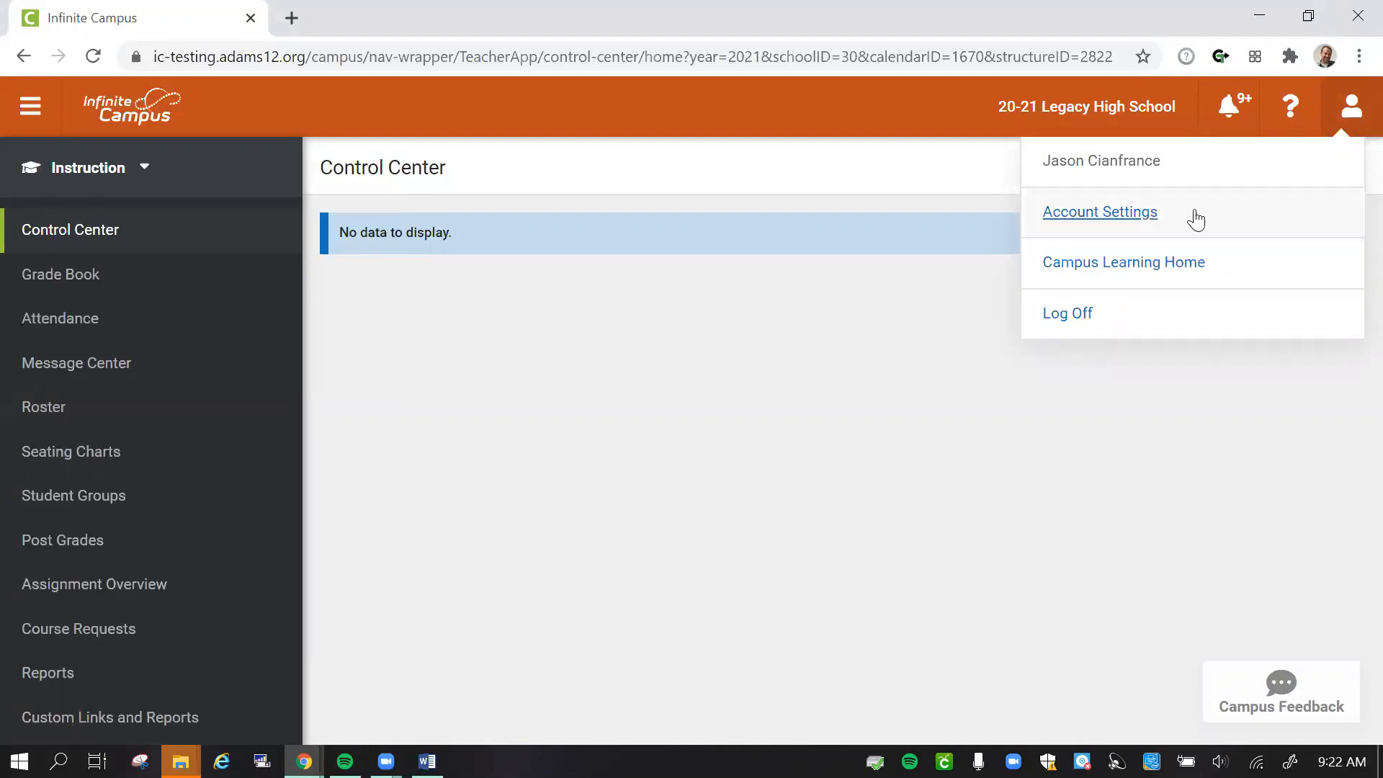
pyautogui.click(1128, 216)
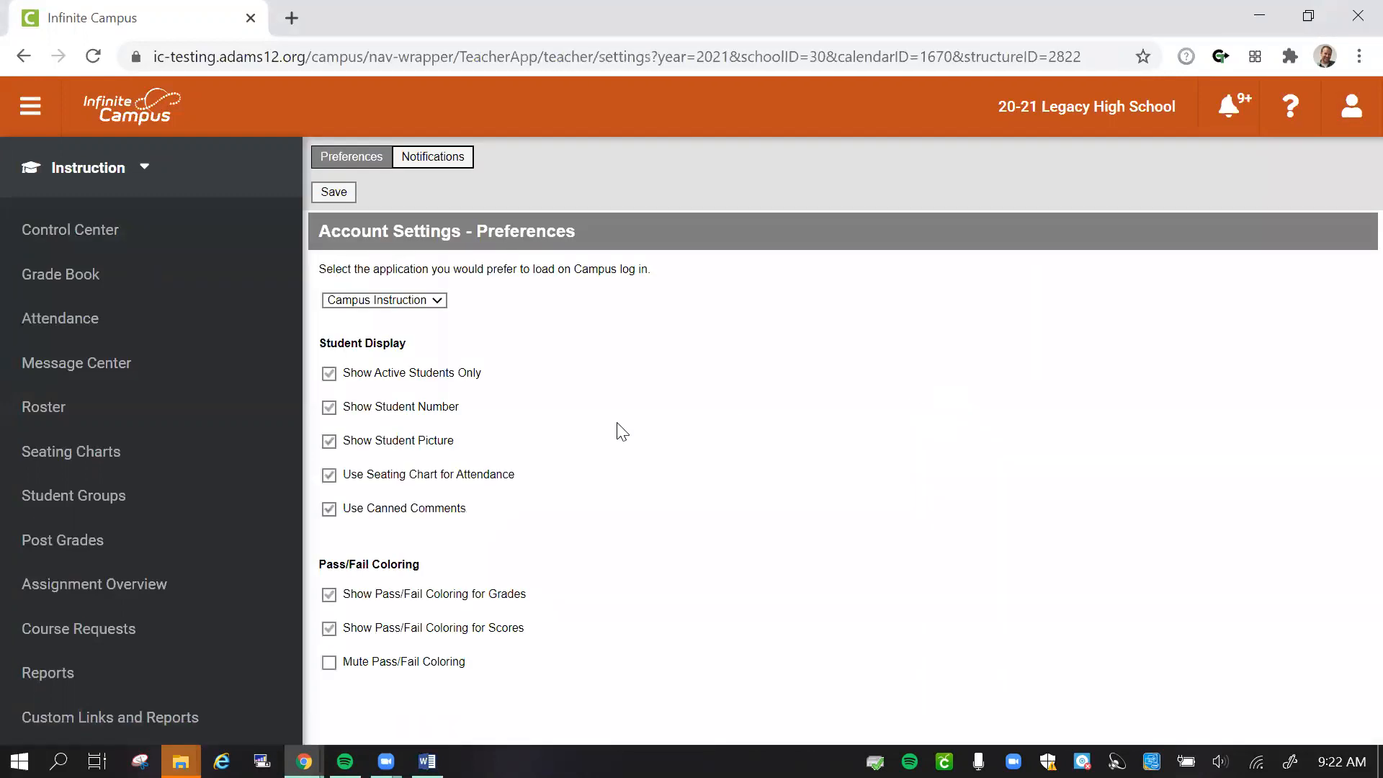
pyautogui.click(429, 305)
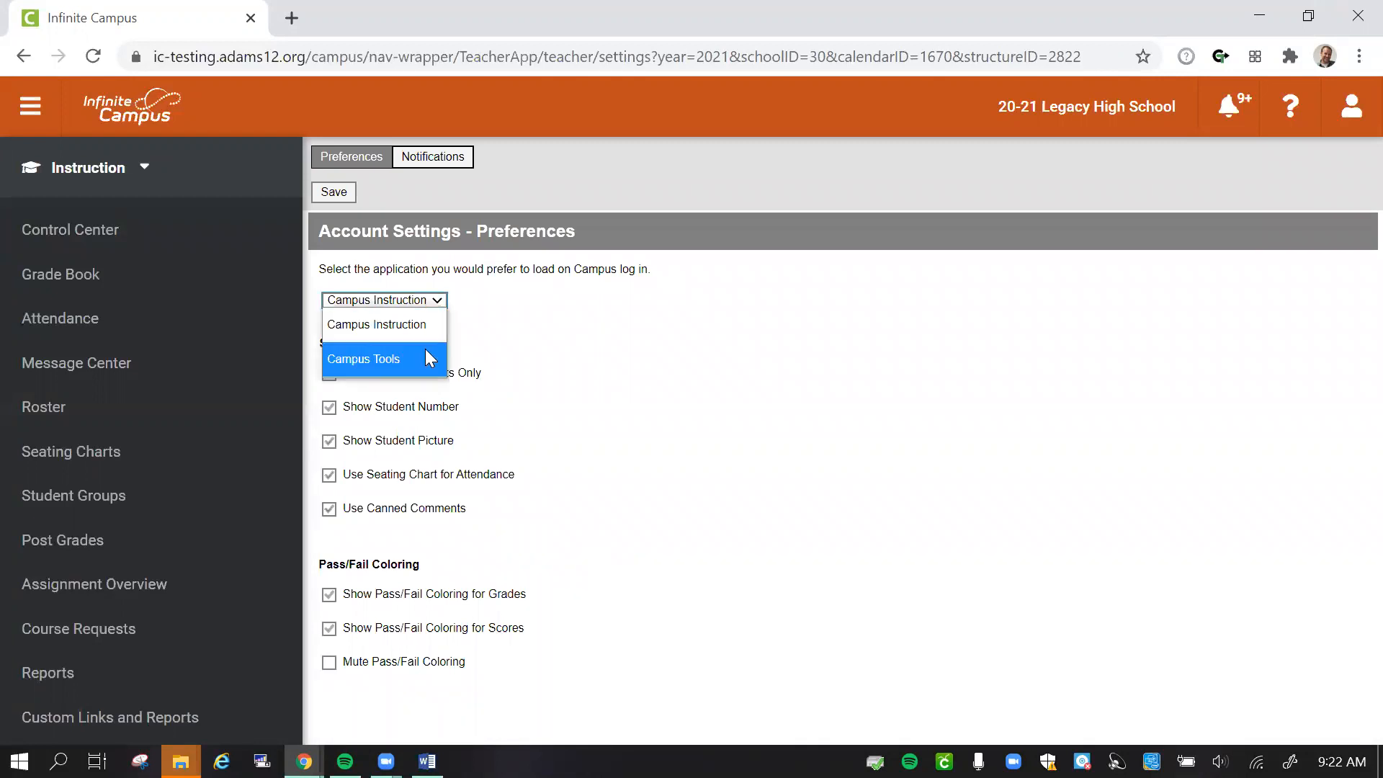
pyautogui.click(376, 324)
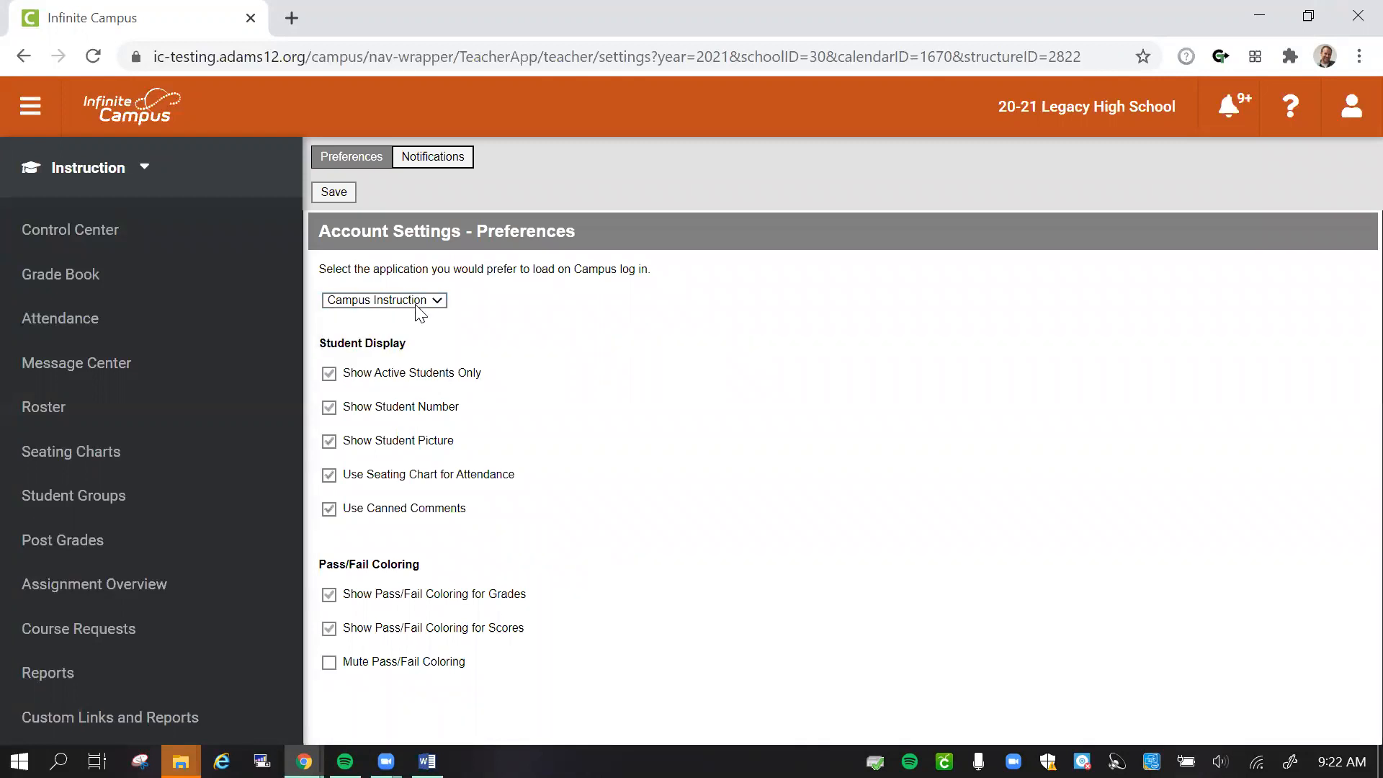
pyautogui.click(338, 198)
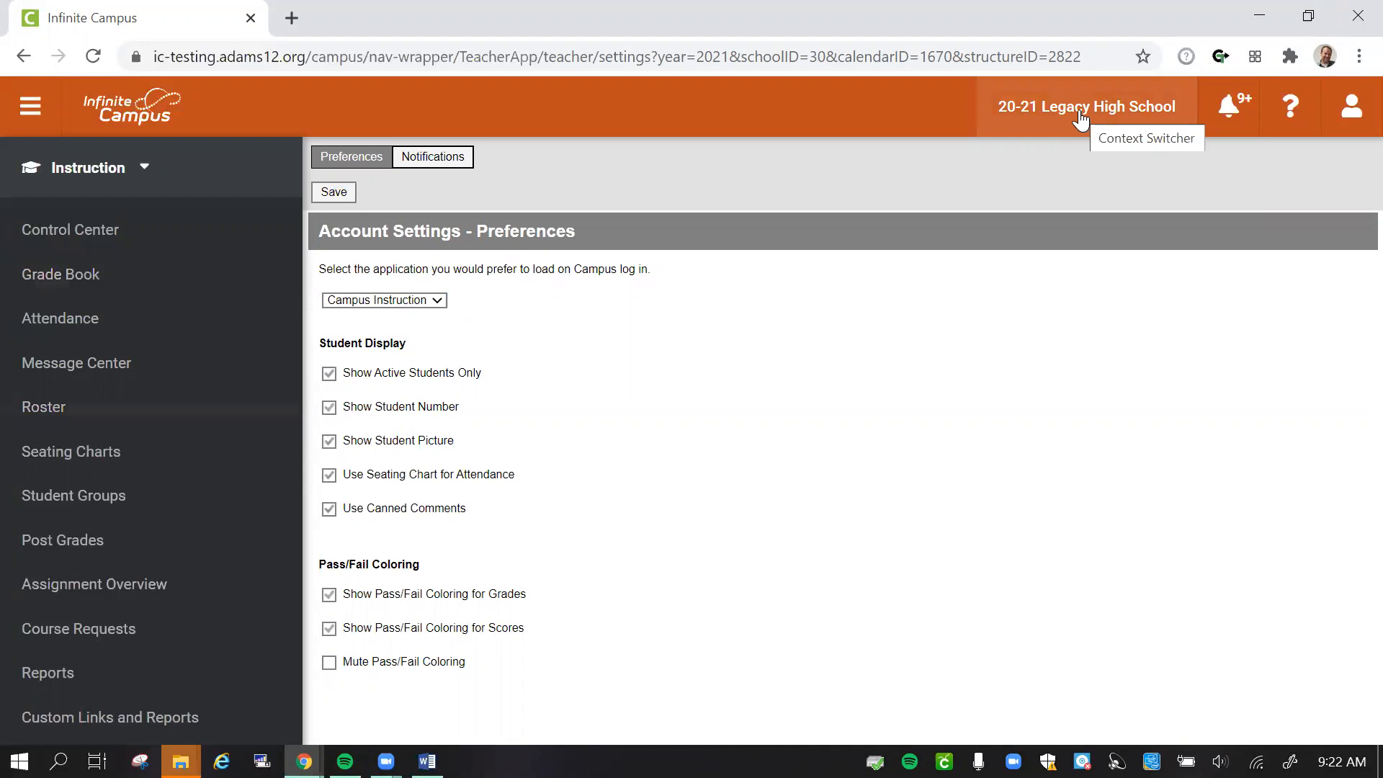
pyautogui.click(1044, 113)
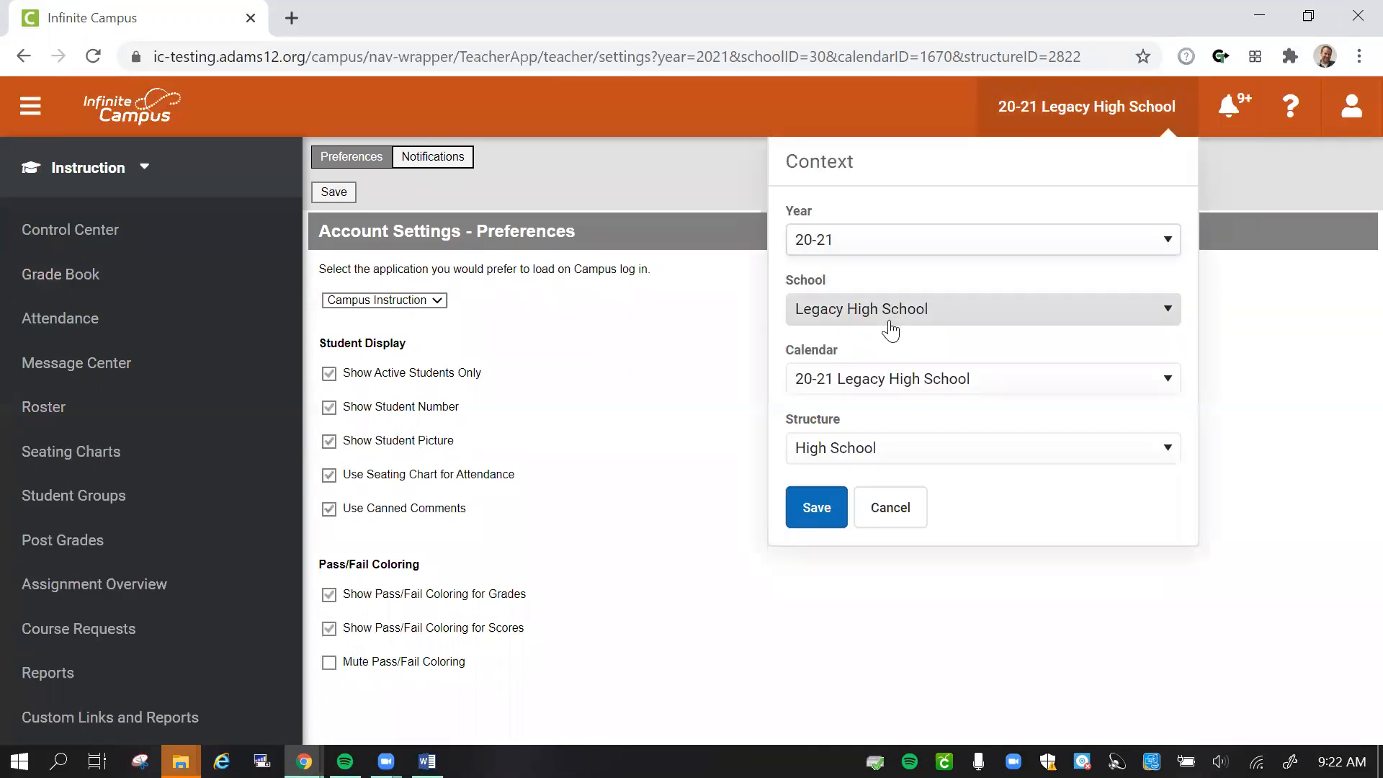
pyautogui.click(879, 513)
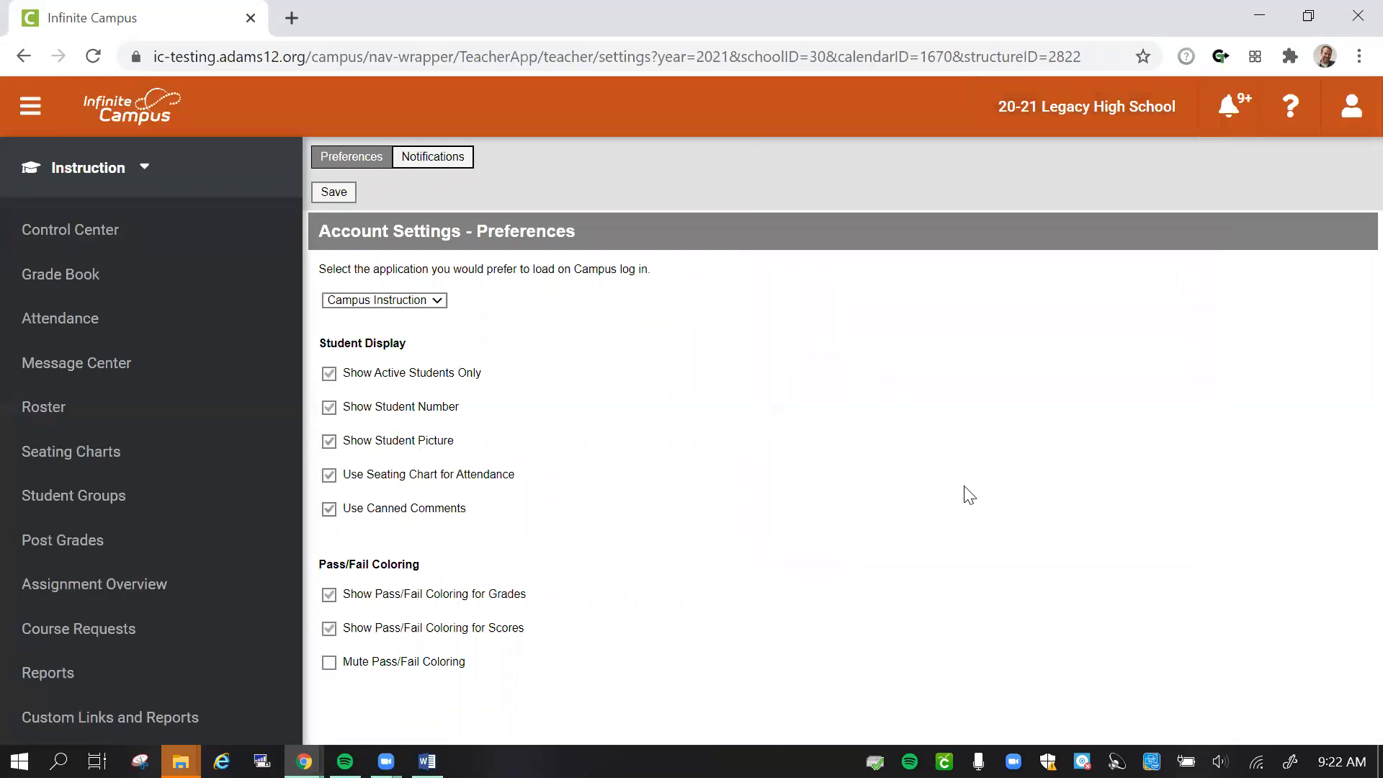
# - Open the Grade Book for term Q2/S1, section 2) 9010A-1 LEGACY 2000 9TH and the Semester grading task
pyautogui.click(83, 277)
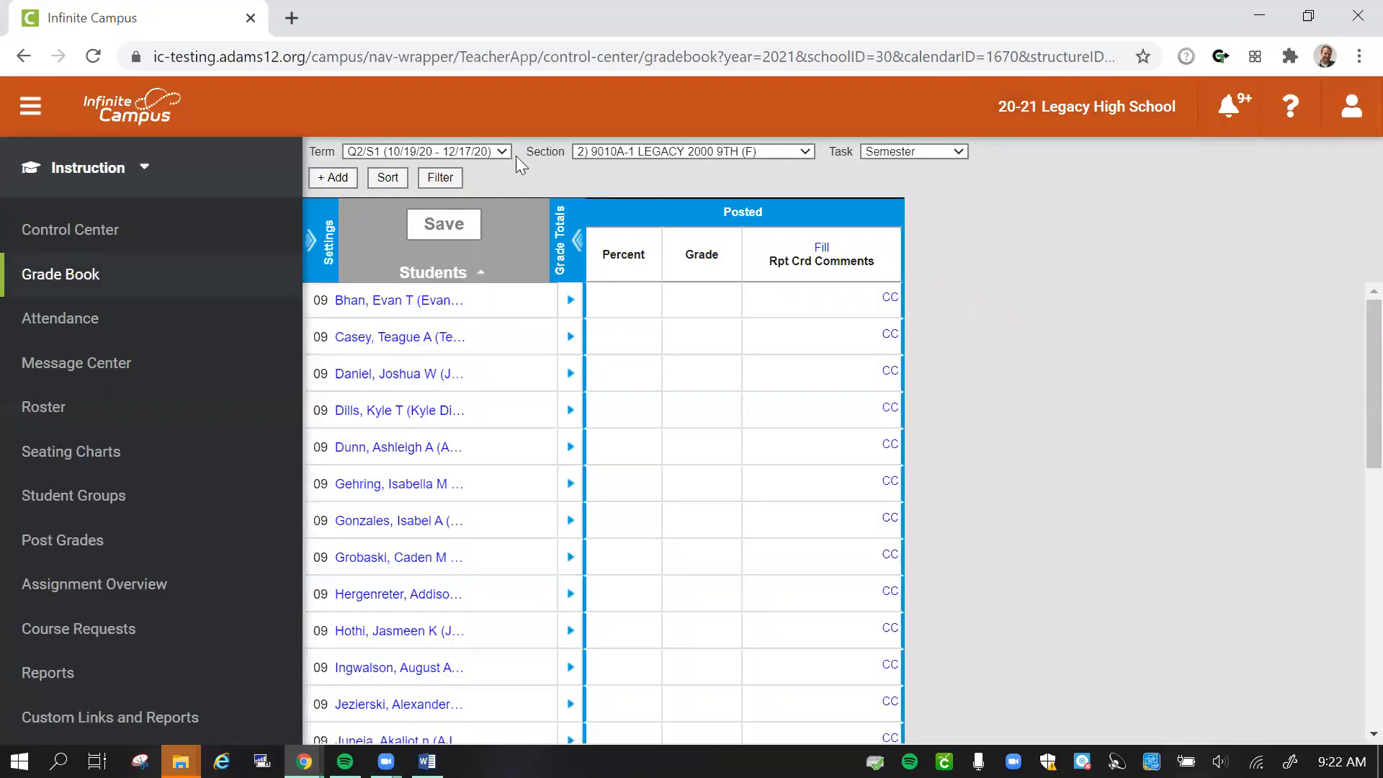
pyautogui.click(474, 152)
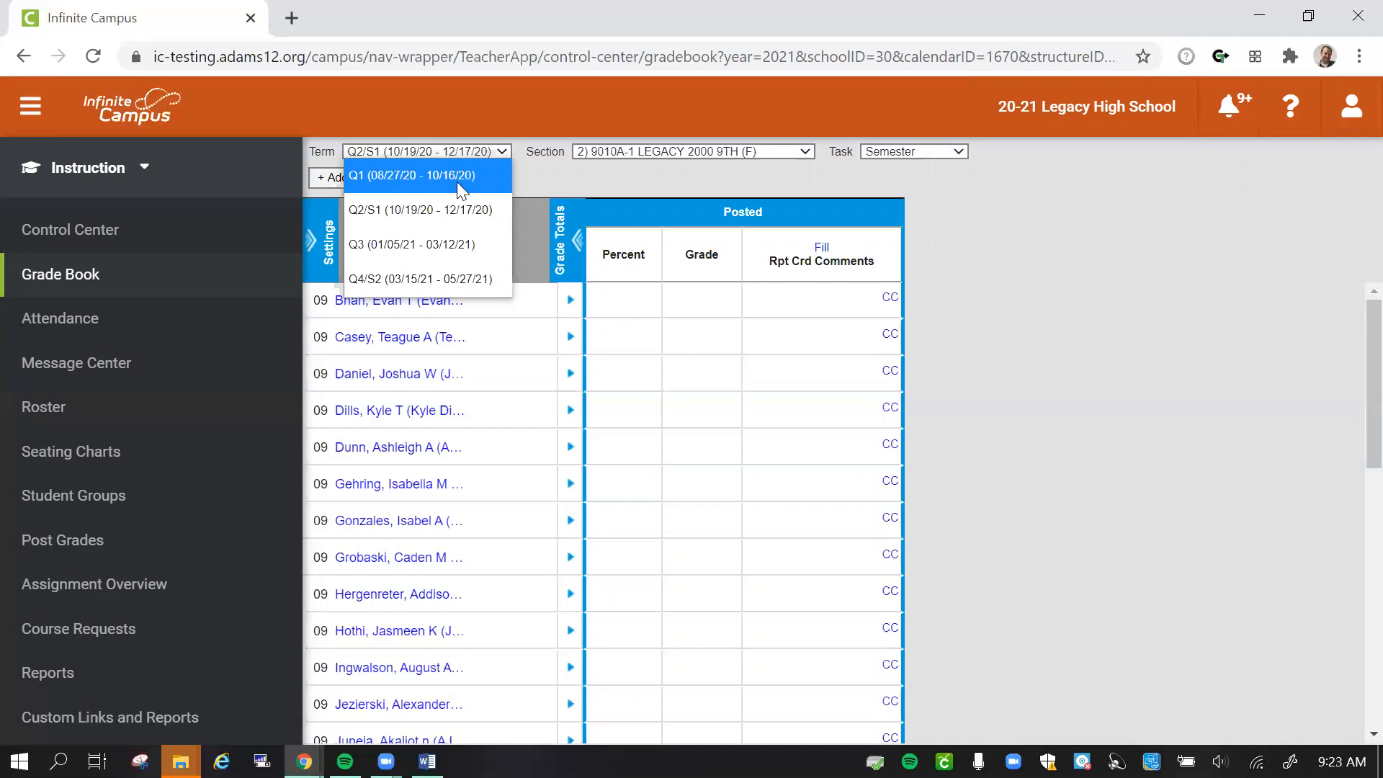
pyautogui.click(432, 209)
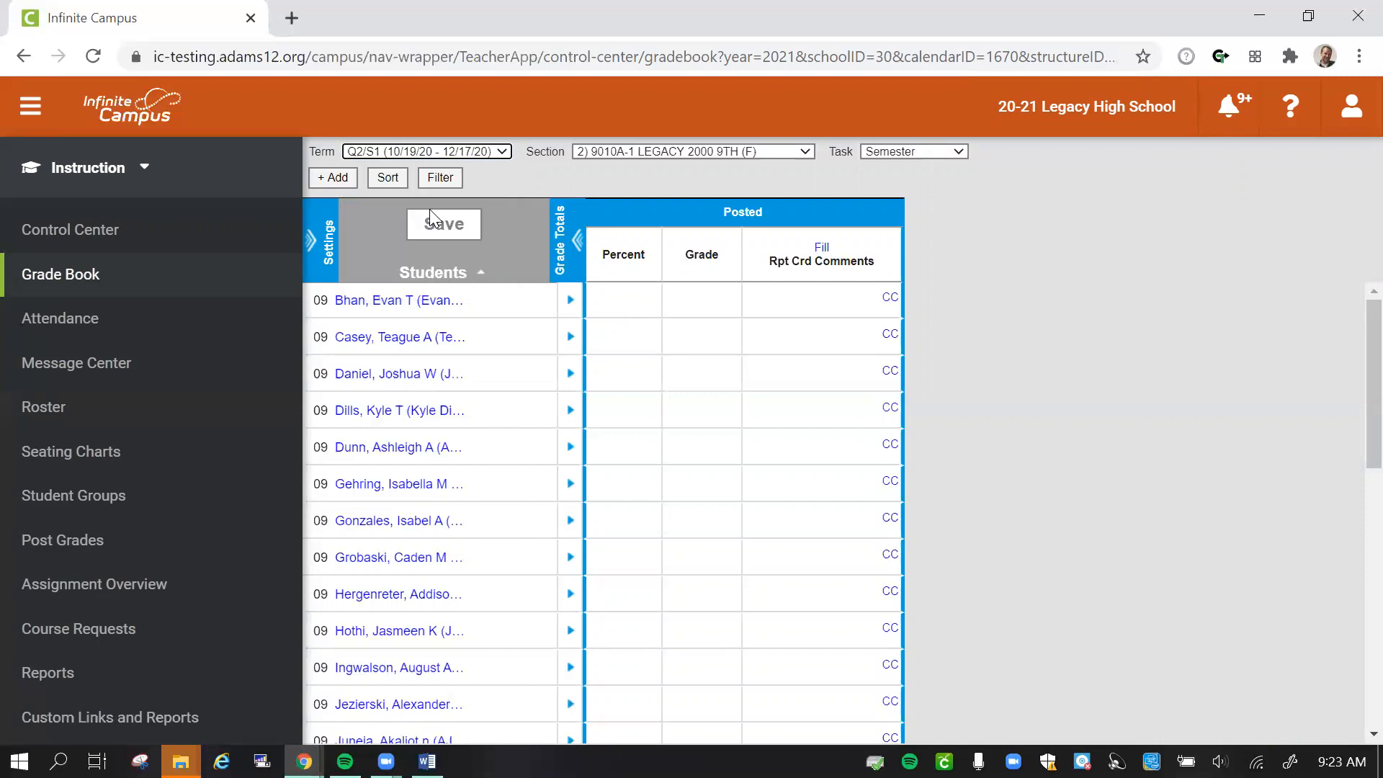
pyautogui.click(707, 155)
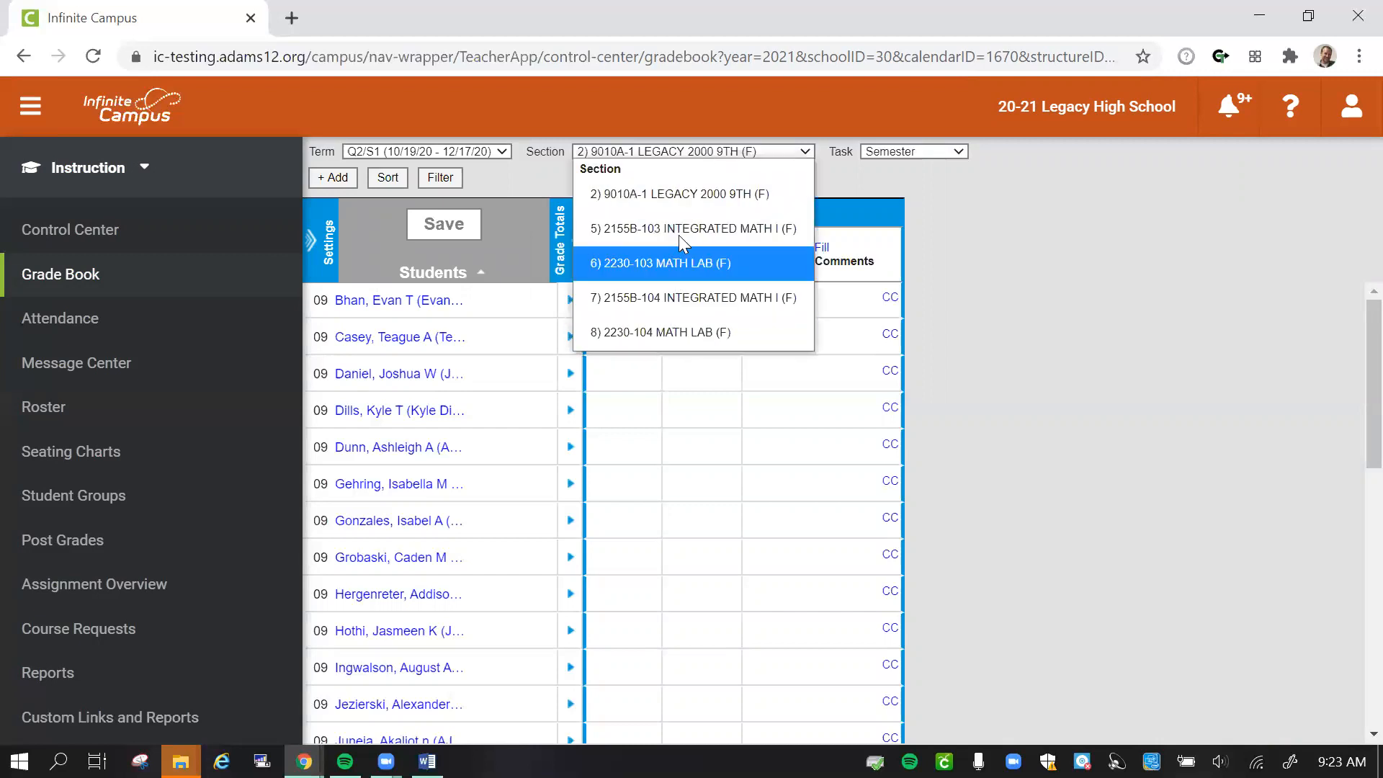
pyautogui.click(677, 199)
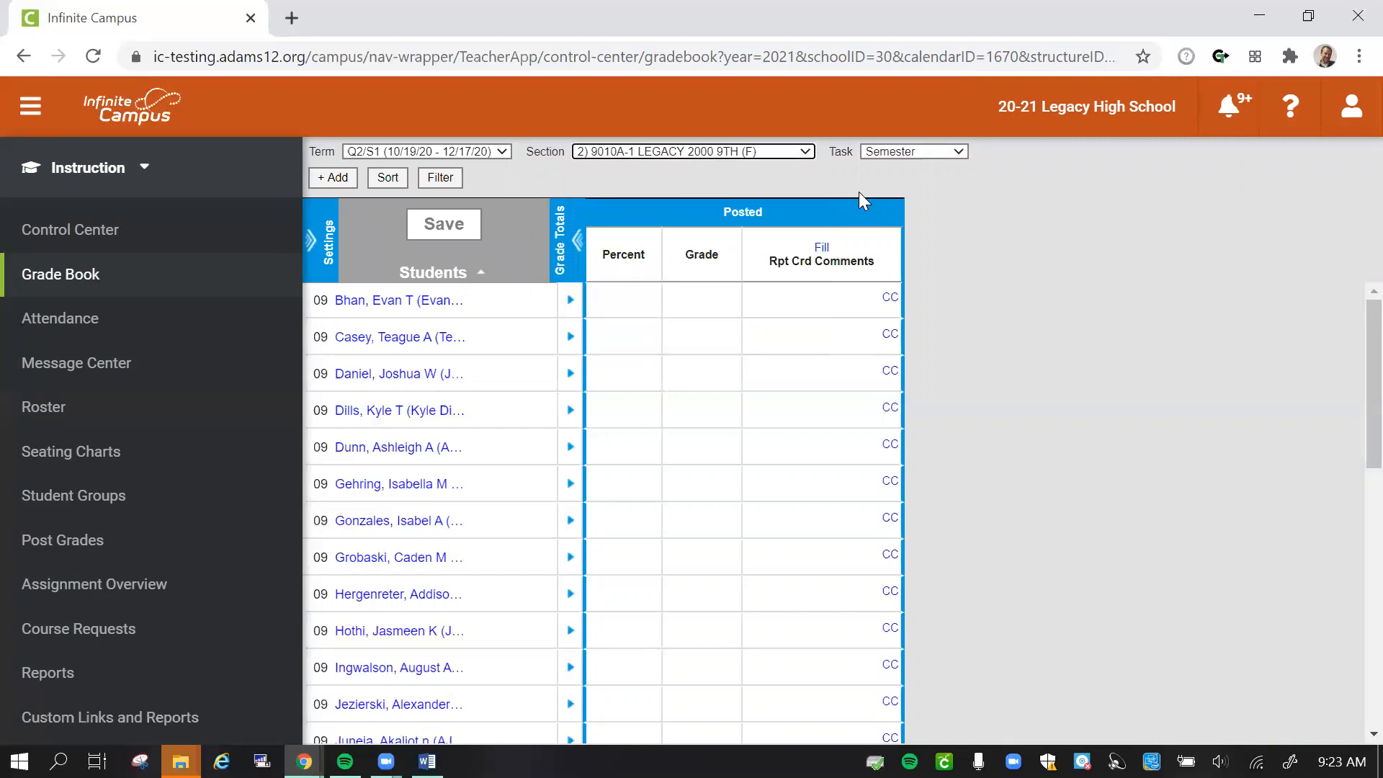
pyautogui.click(950, 154)
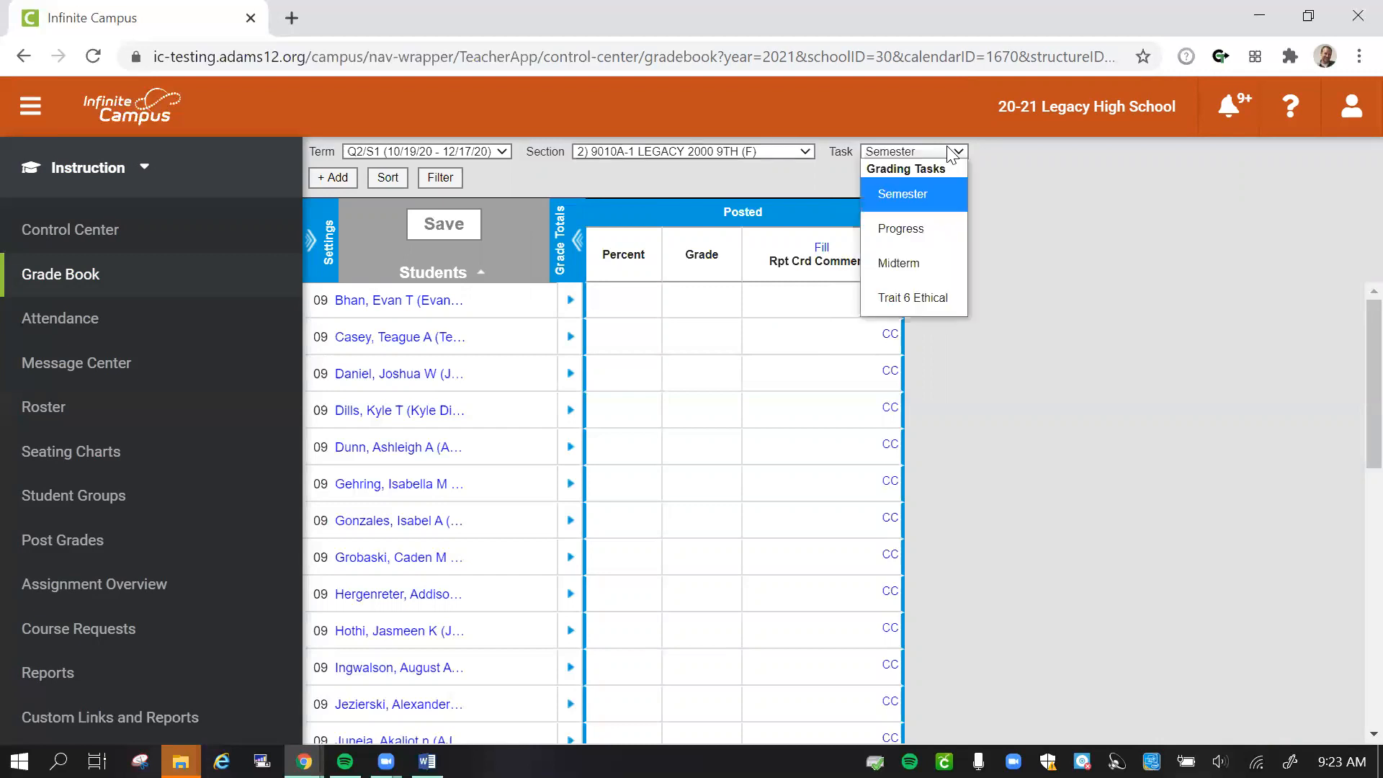
pyautogui.click(920, 205)
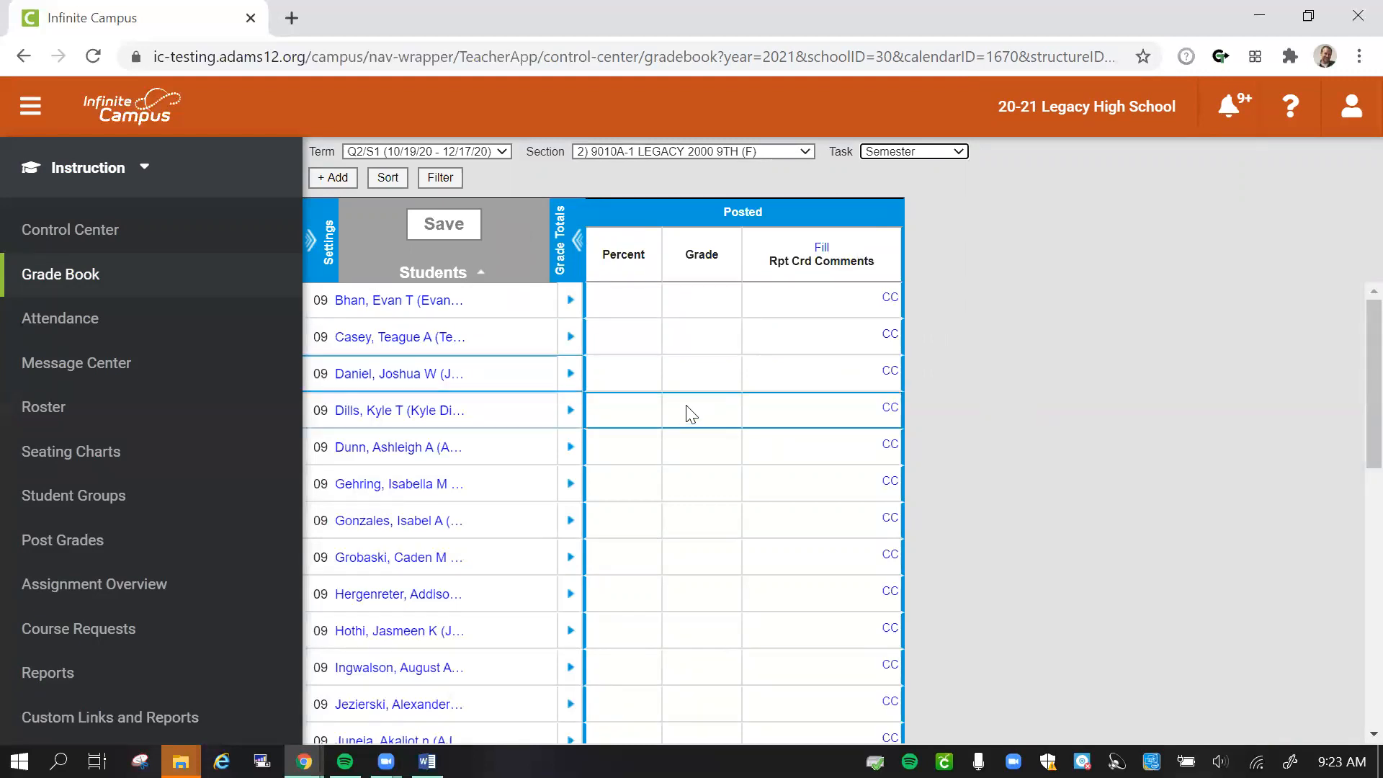
# - Start a new grade book category in the grade book settings and name it Logs (L2k)
pyautogui.click(317, 245)
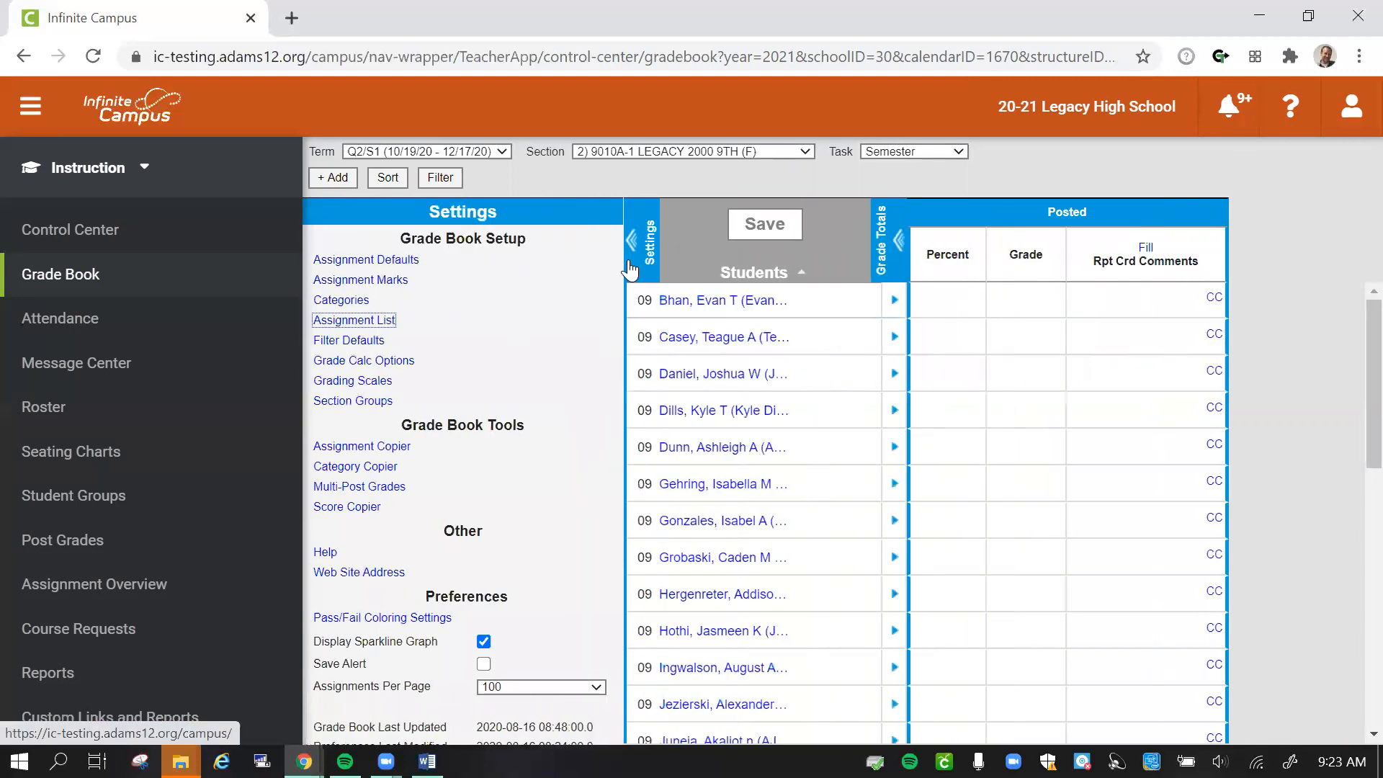
pyautogui.click(338, 301)
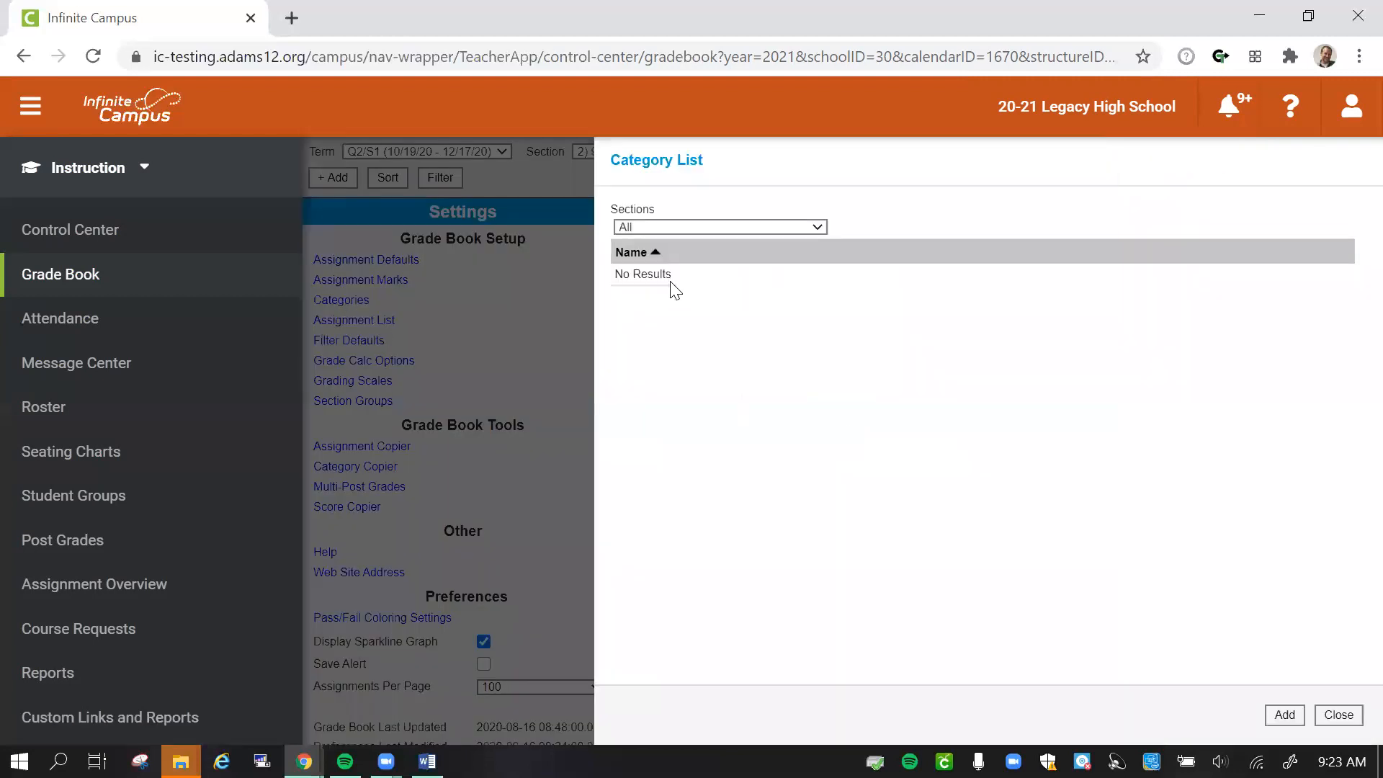
pyautogui.click(1280, 715)
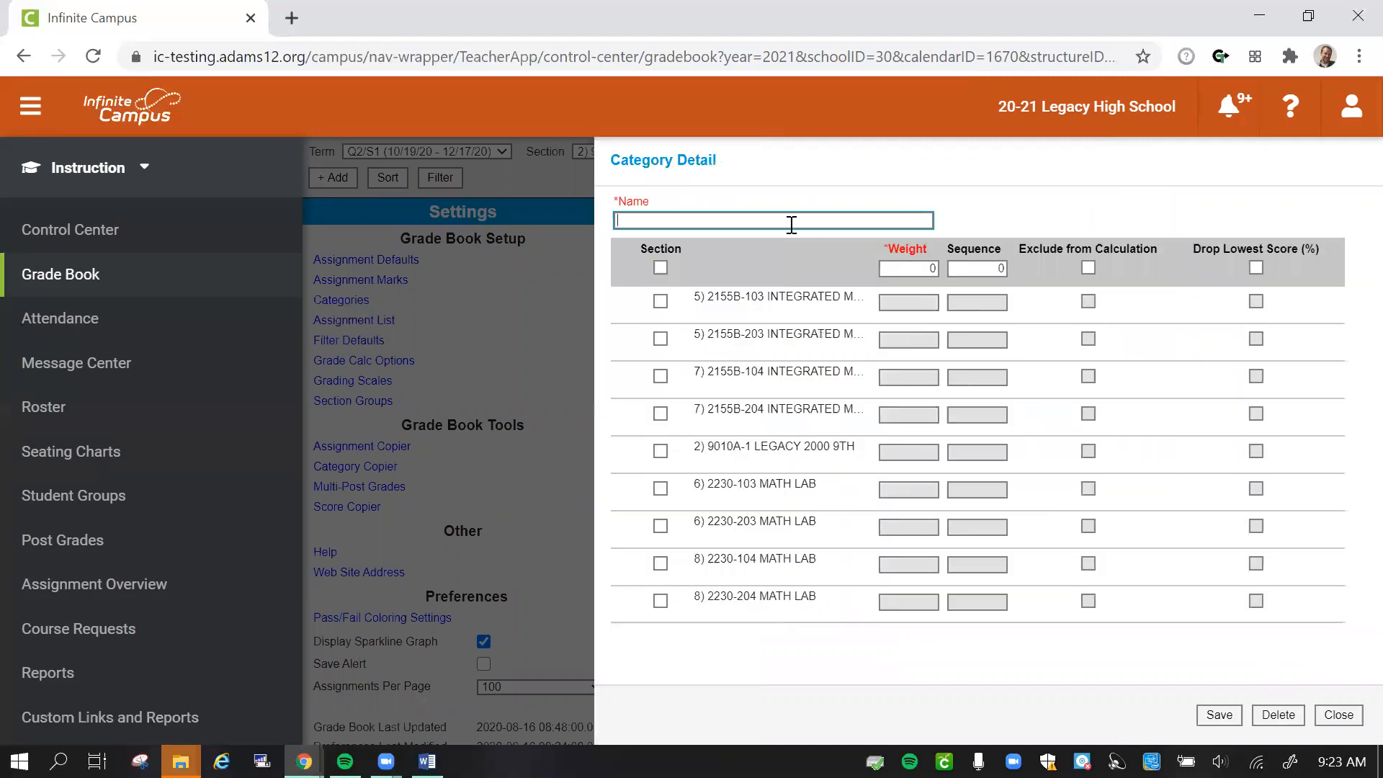
pyautogui.write('Logs (L2k')
# - Assign the Logs category to section 9010A-1 LEGACY 2000 9TH with weight 40 and sequence 1, and save it
pyautogui.click(661, 451)
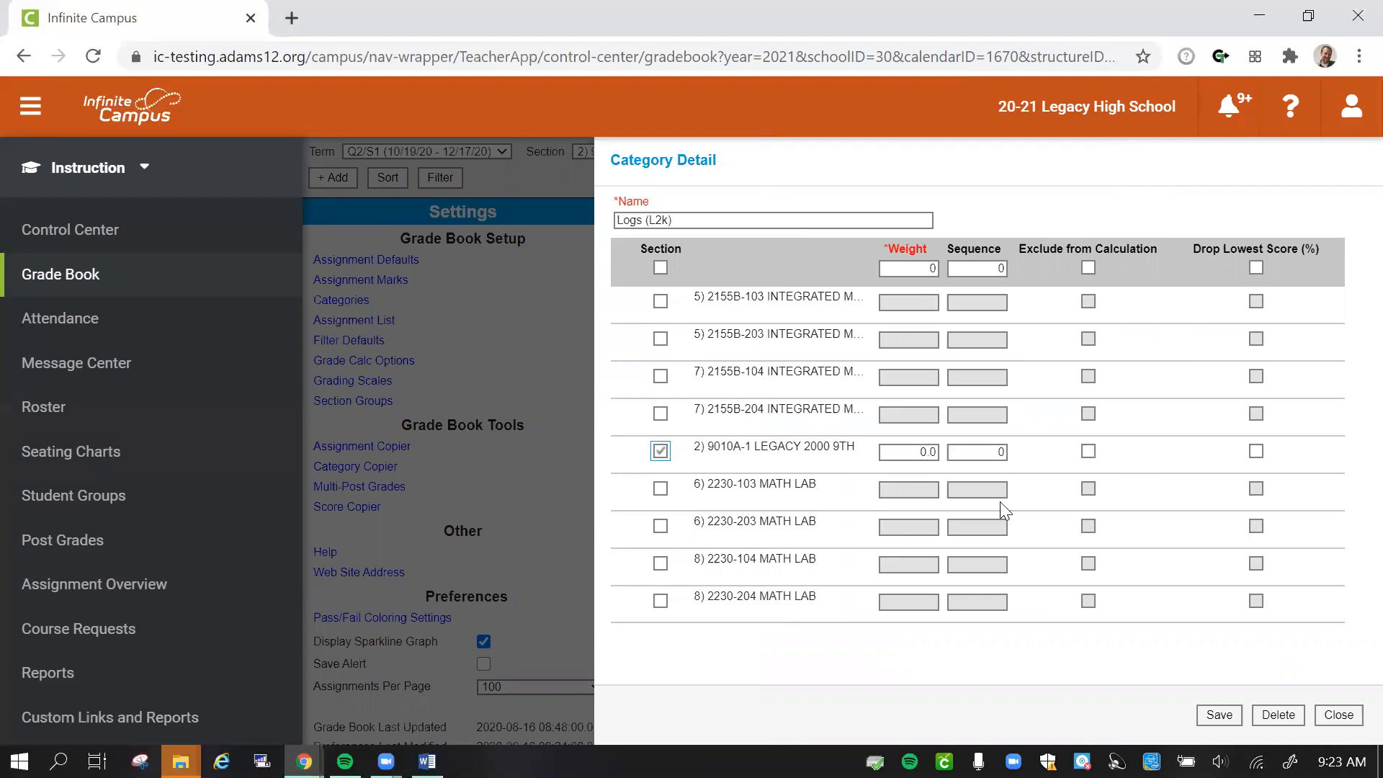
pyautogui.click(909, 451)
pyautogui.write('40')
pyautogui.click(995, 453)
pyautogui.write('1')
pyautogui.click(1226, 718)
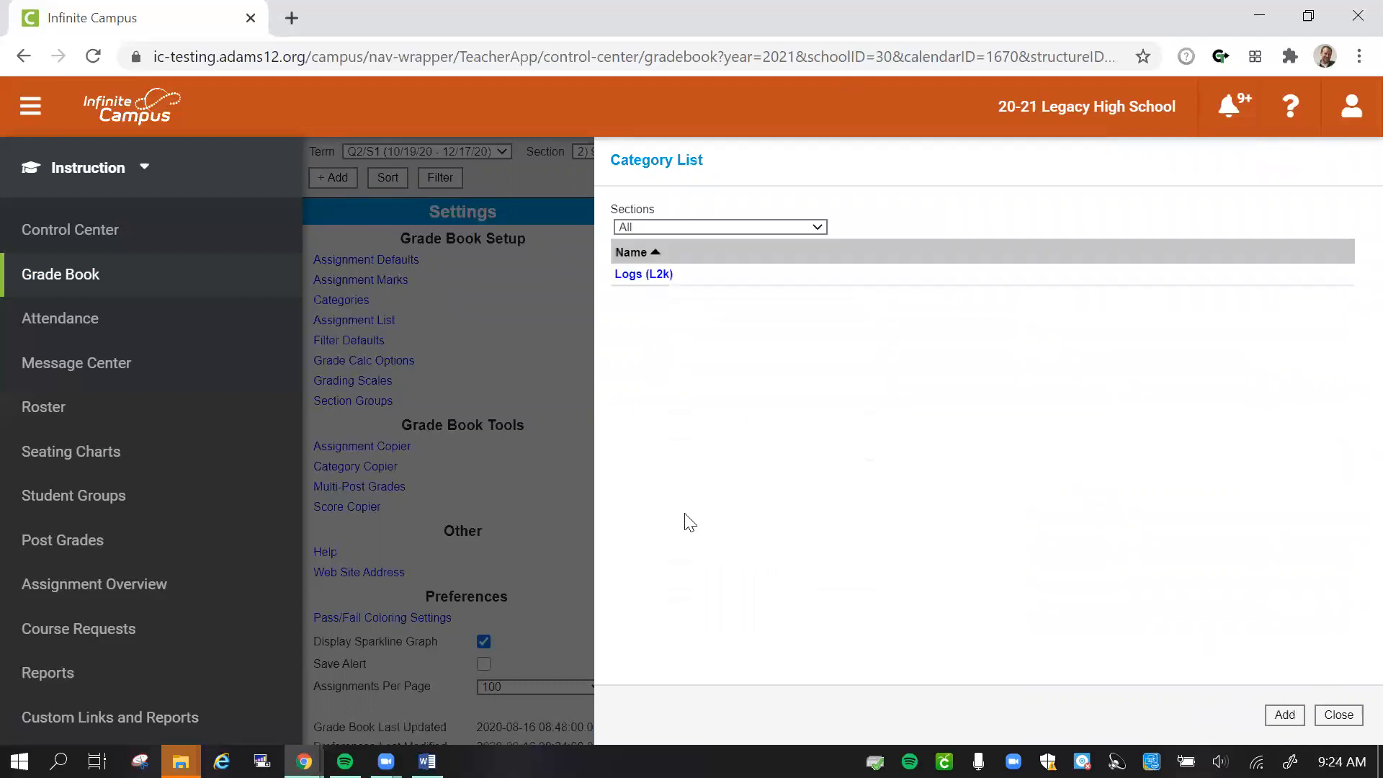
# - Start another category and name it Speeches (L2k)
pyautogui.click(1276, 715)
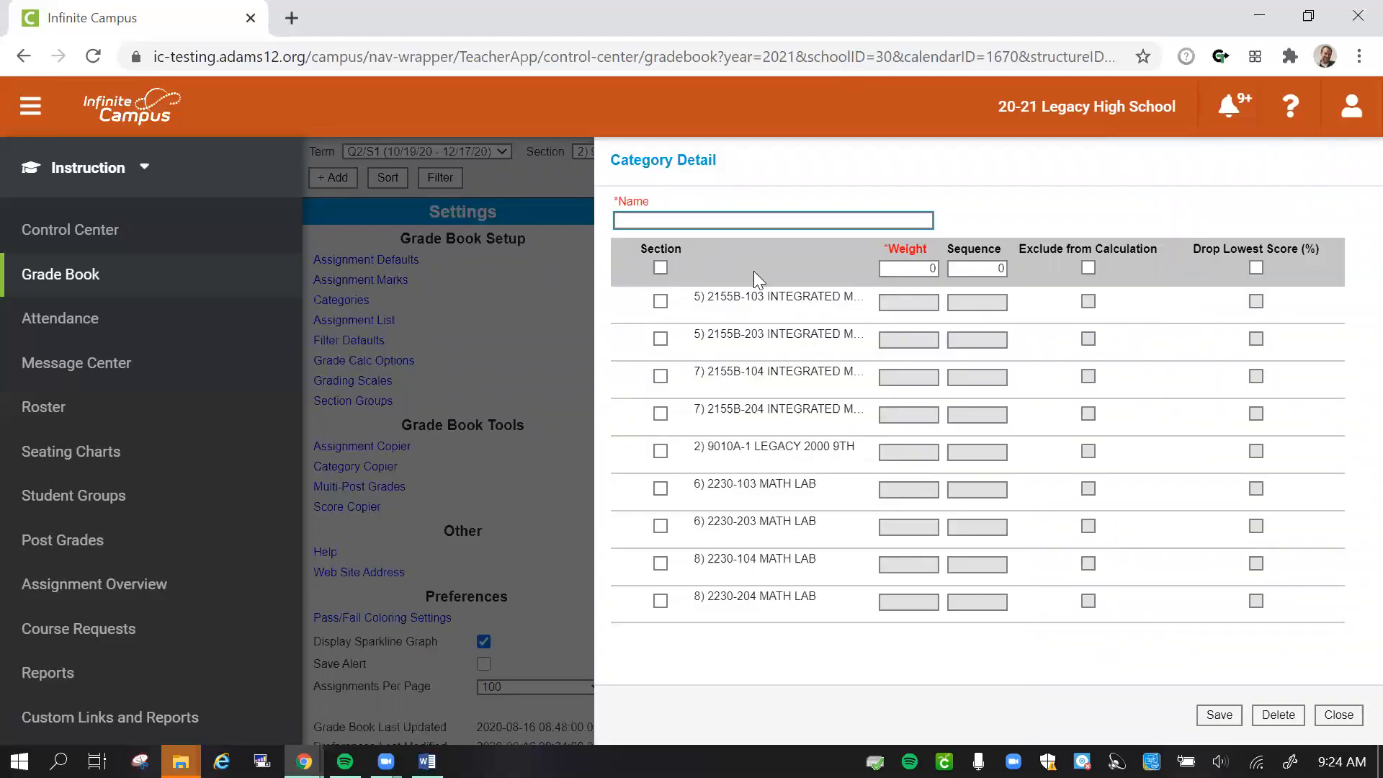
pyautogui.click(740, 219)
pyautogui.write('Speeches (L2k')
# - Assign the Speeches category to section 9010A-1 LEGACY 2000 9TH with weight 30 and sequence 2, and save it
pyautogui.click(660, 450)
pyautogui.click(926, 452)
pyautogui.write('30')
pyautogui.press('Tab')
pyautogui.write('2')
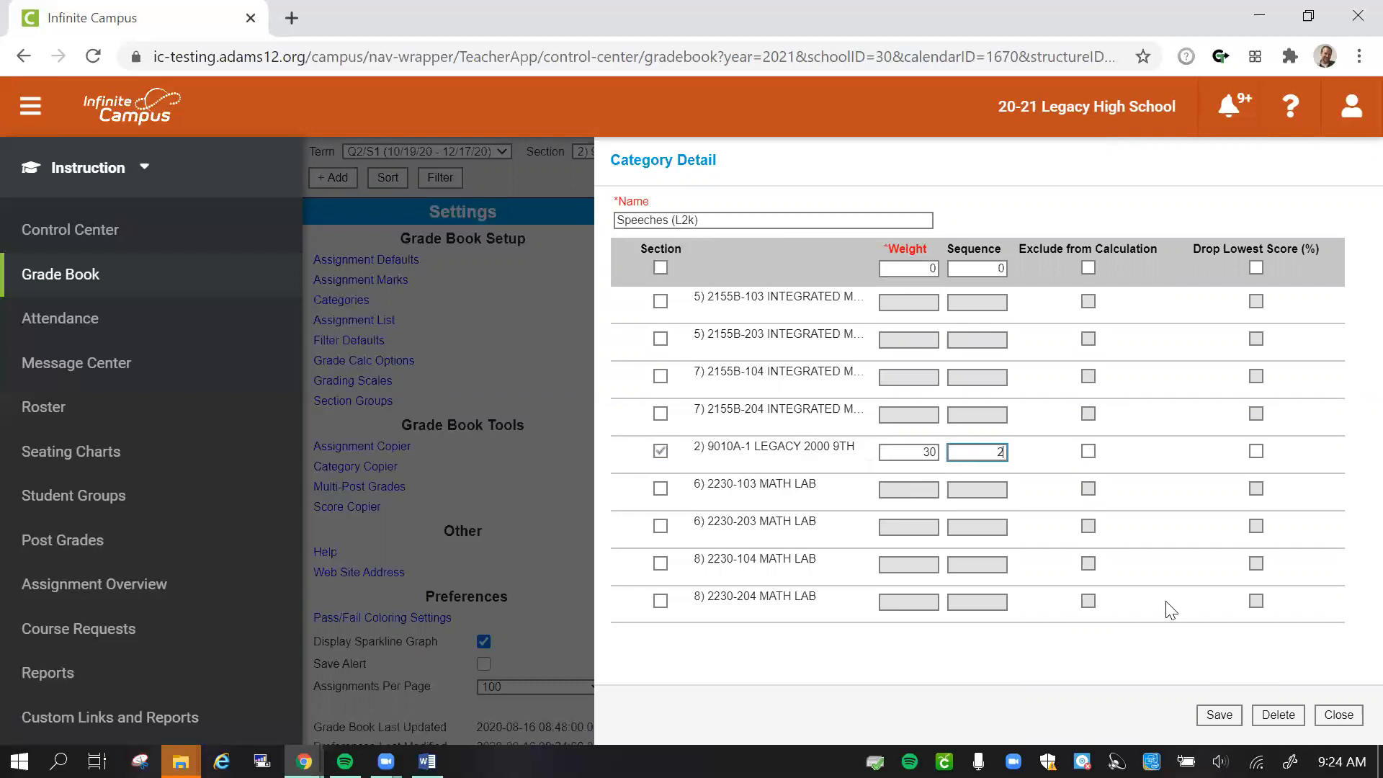
pyautogui.click(1219, 714)
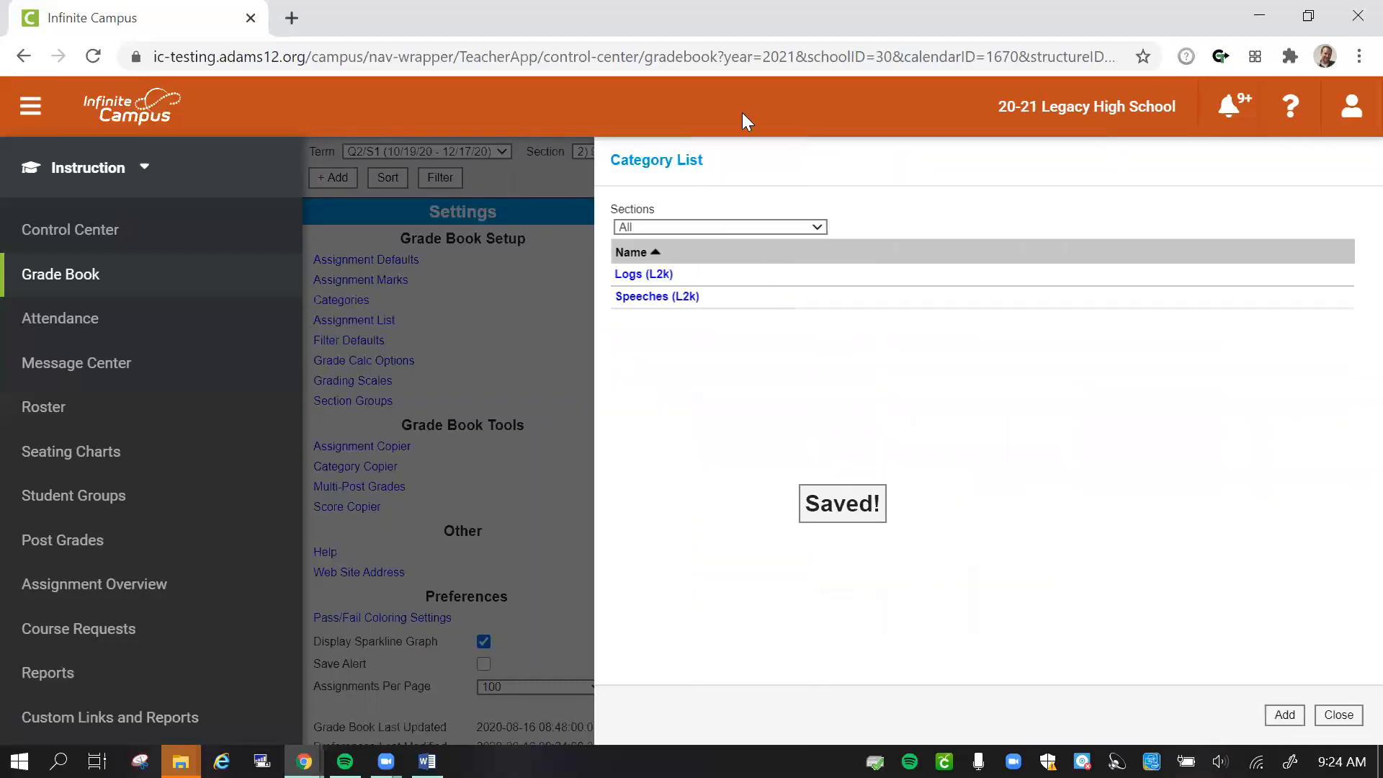
# - Start a third category and name it Group Projects (L2k)
pyautogui.click(1273, 713)
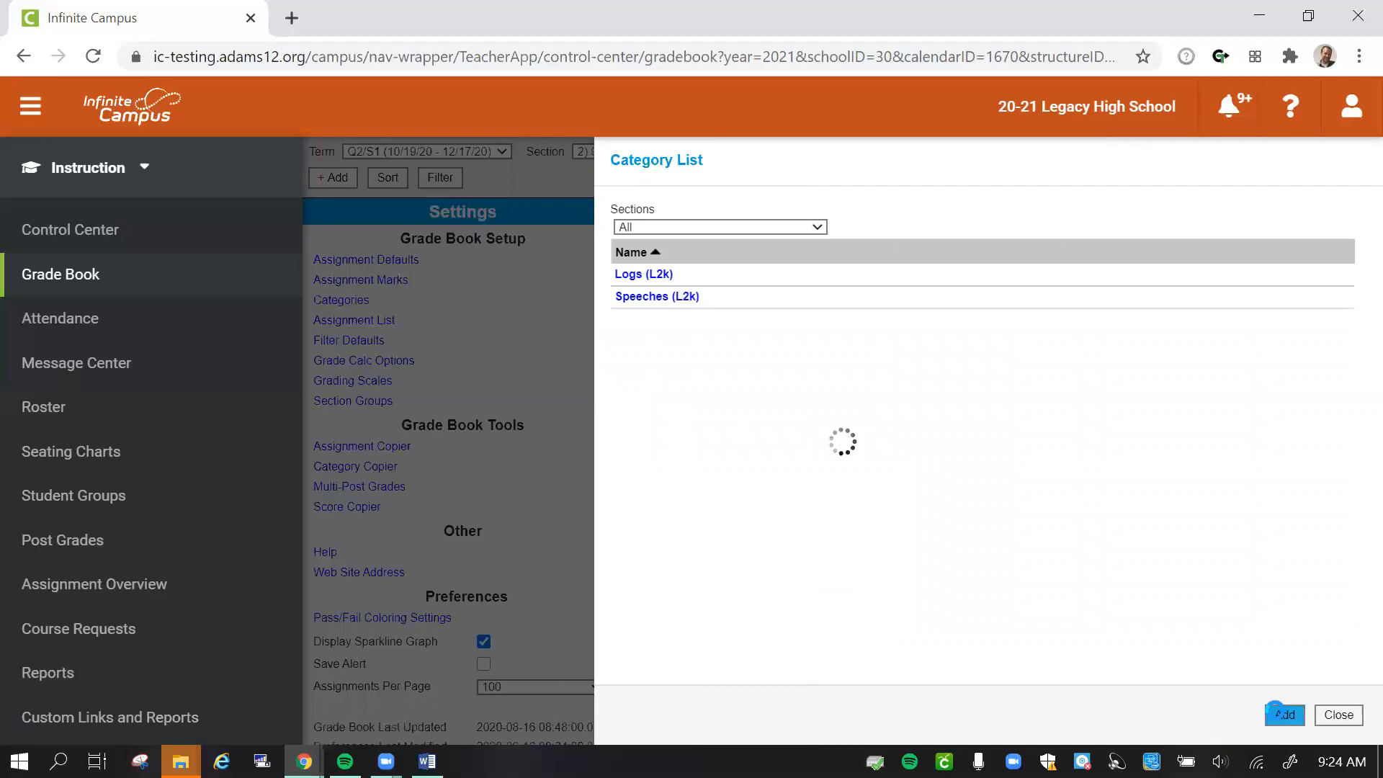
pyautogui.click(853, 220)
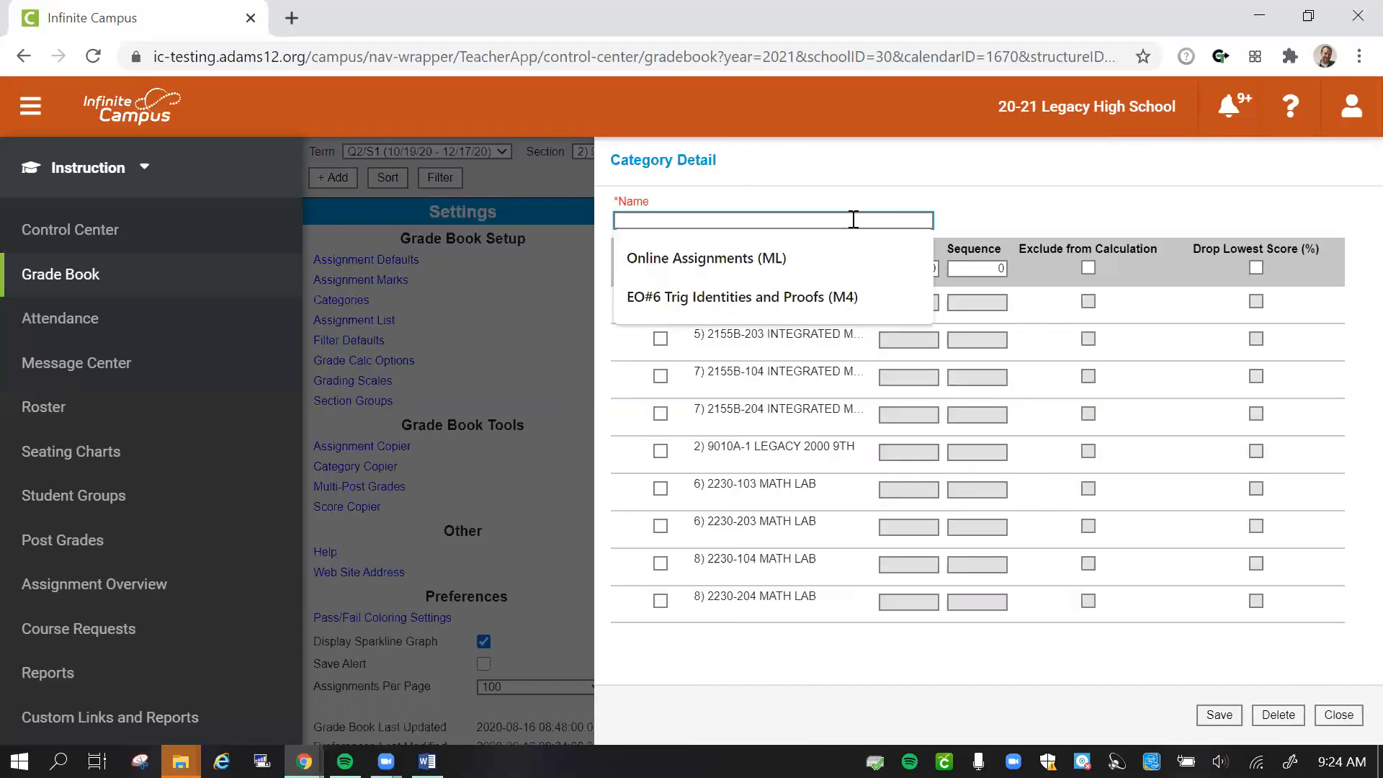
pyautogui.write('Gro')
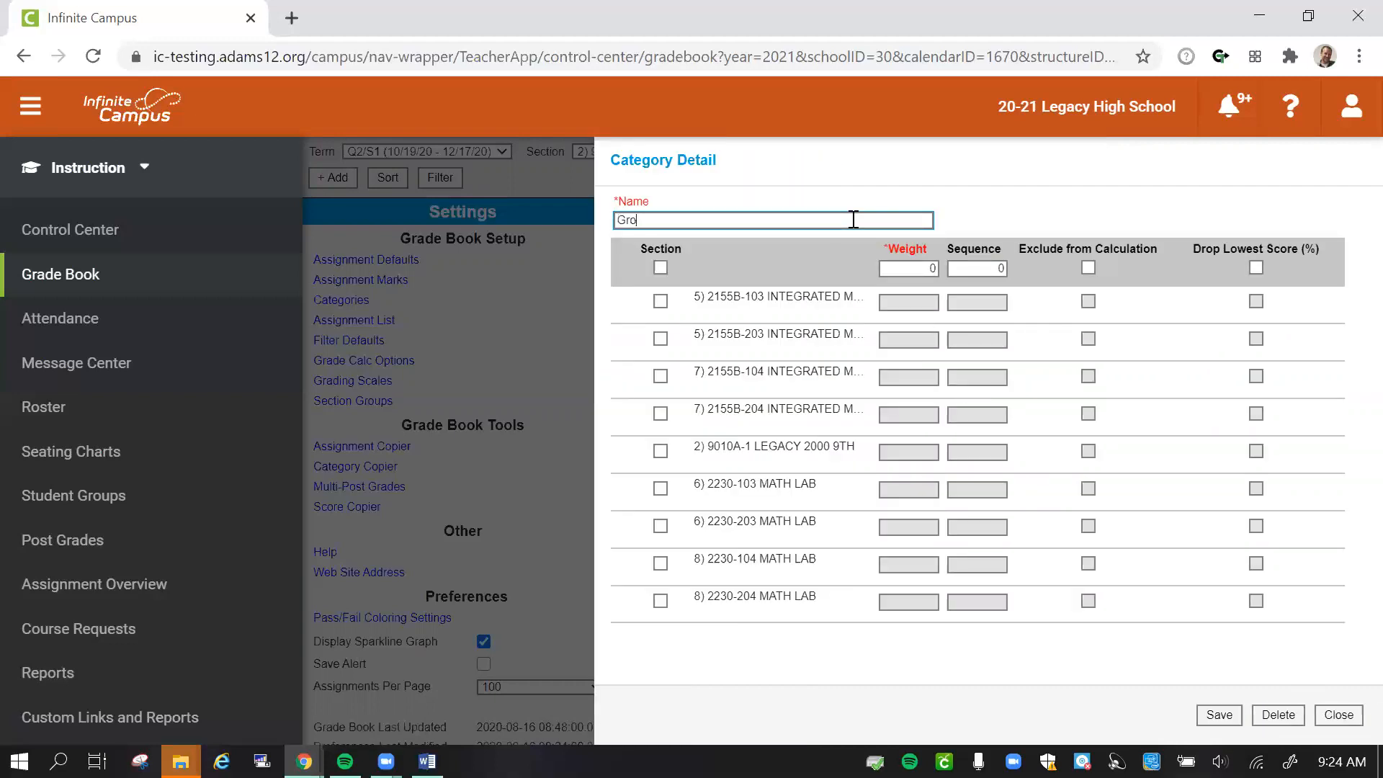
pyautogui.write('up Projects (L2k)')
# - Assign the Group Projects category to section 9010A-1 LEGACY 2000 9TH with weight 30 and sequence 3, and save it
pyautogui.click(661, 452)
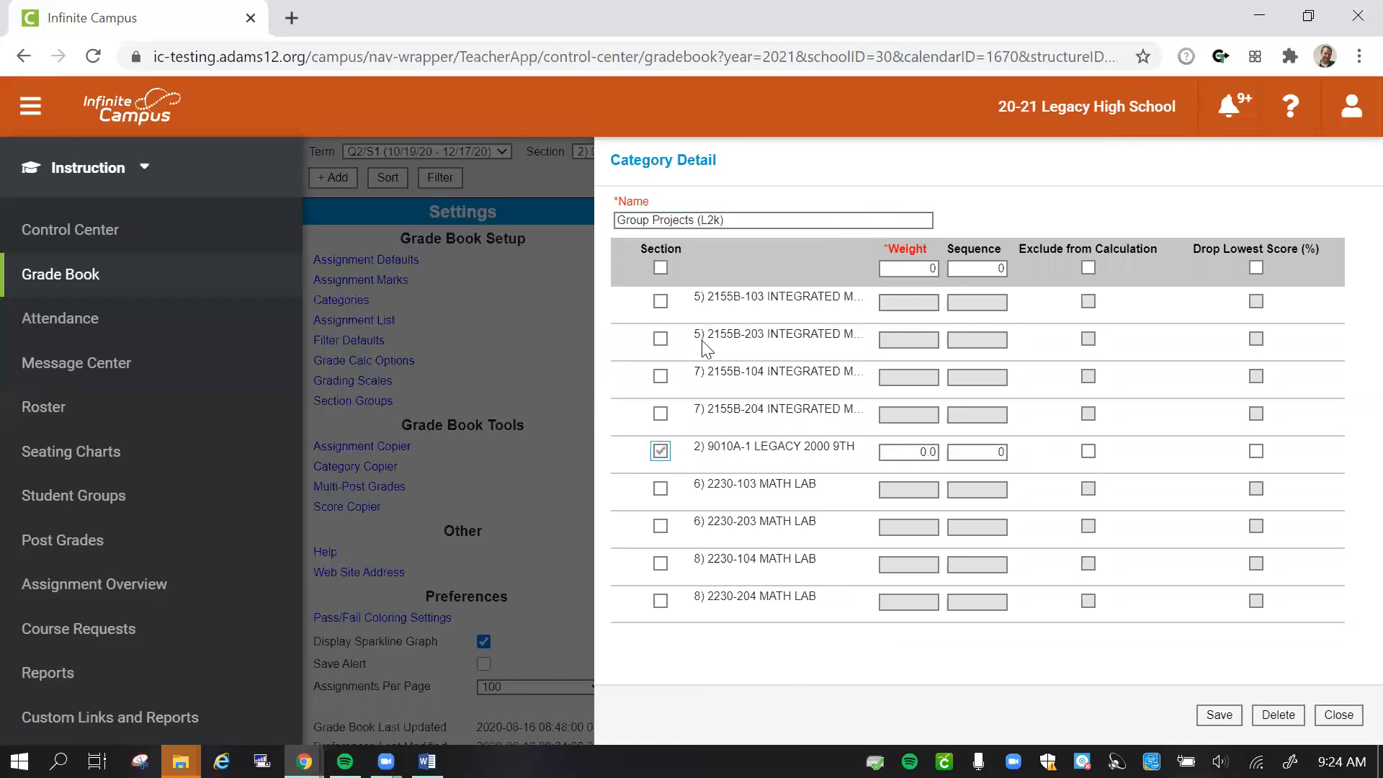
pyautogui.moveTo(726, 220); pyautogui.dragTo(693, 220)
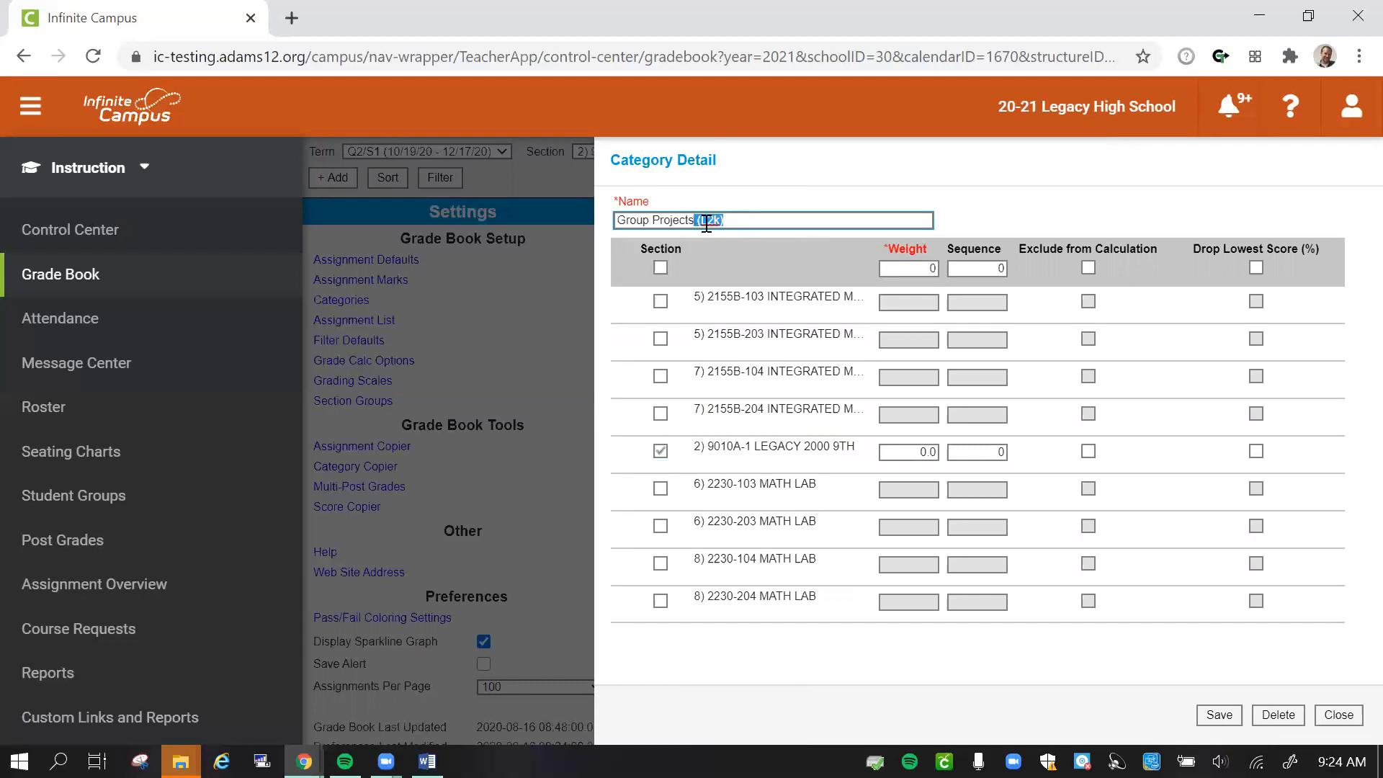
pyautogui.click(756, 220)
pyautogui.doubleClick(922, 452)
pyautogui.write('30')
pyautogui.press('Tab')
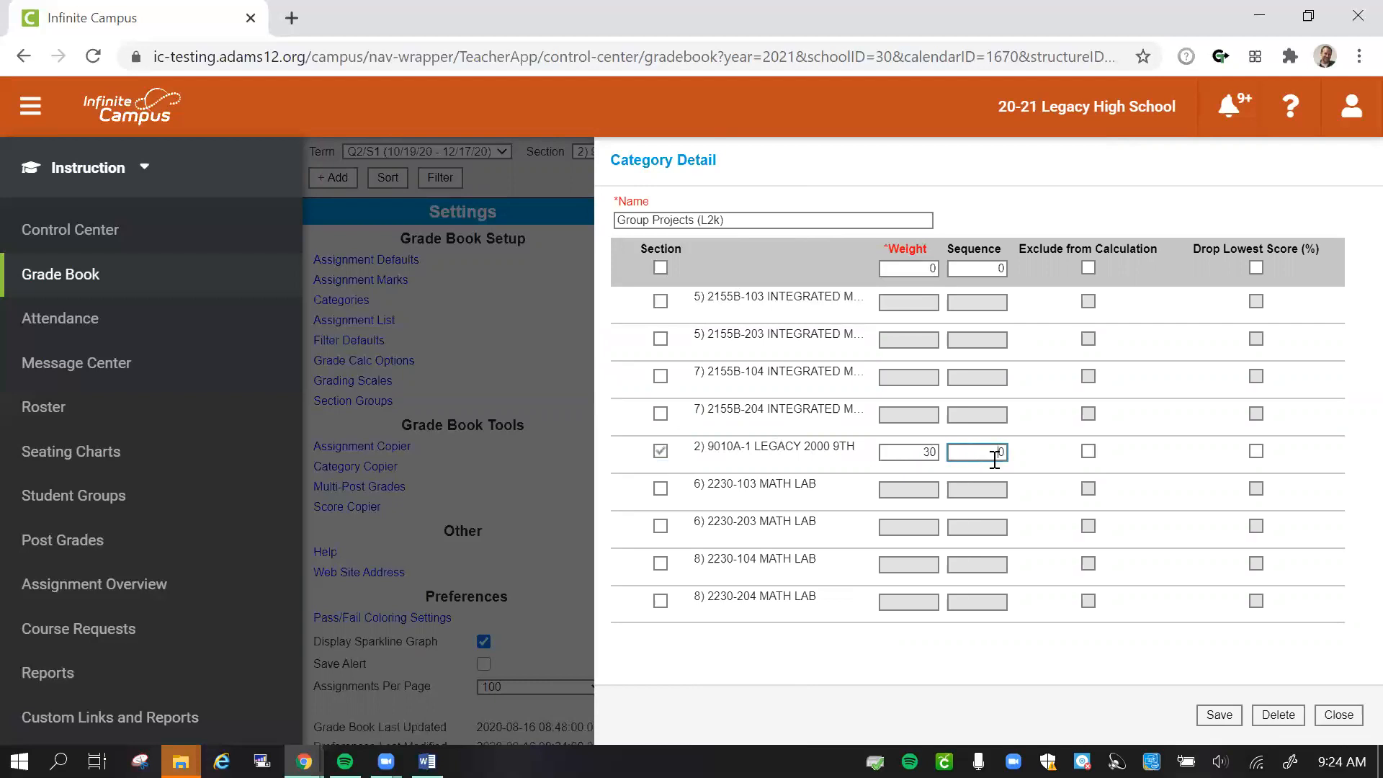
pyautogui.write('3')
pyautogui.click(1220, 713)
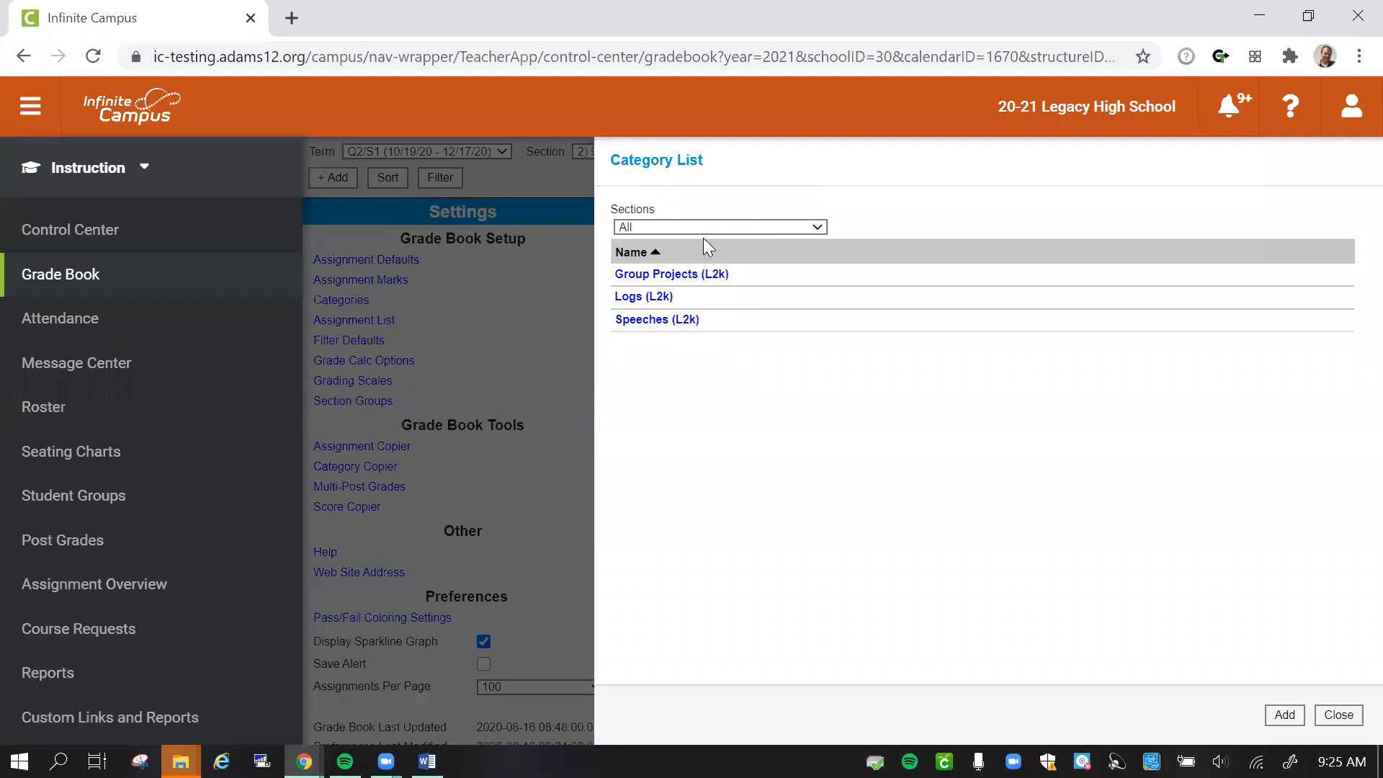
# - Start a category named Coursework/Formative (M1) and assign it to the four 2155B Integrated Math sections
pyautogui.click(1288, 718)
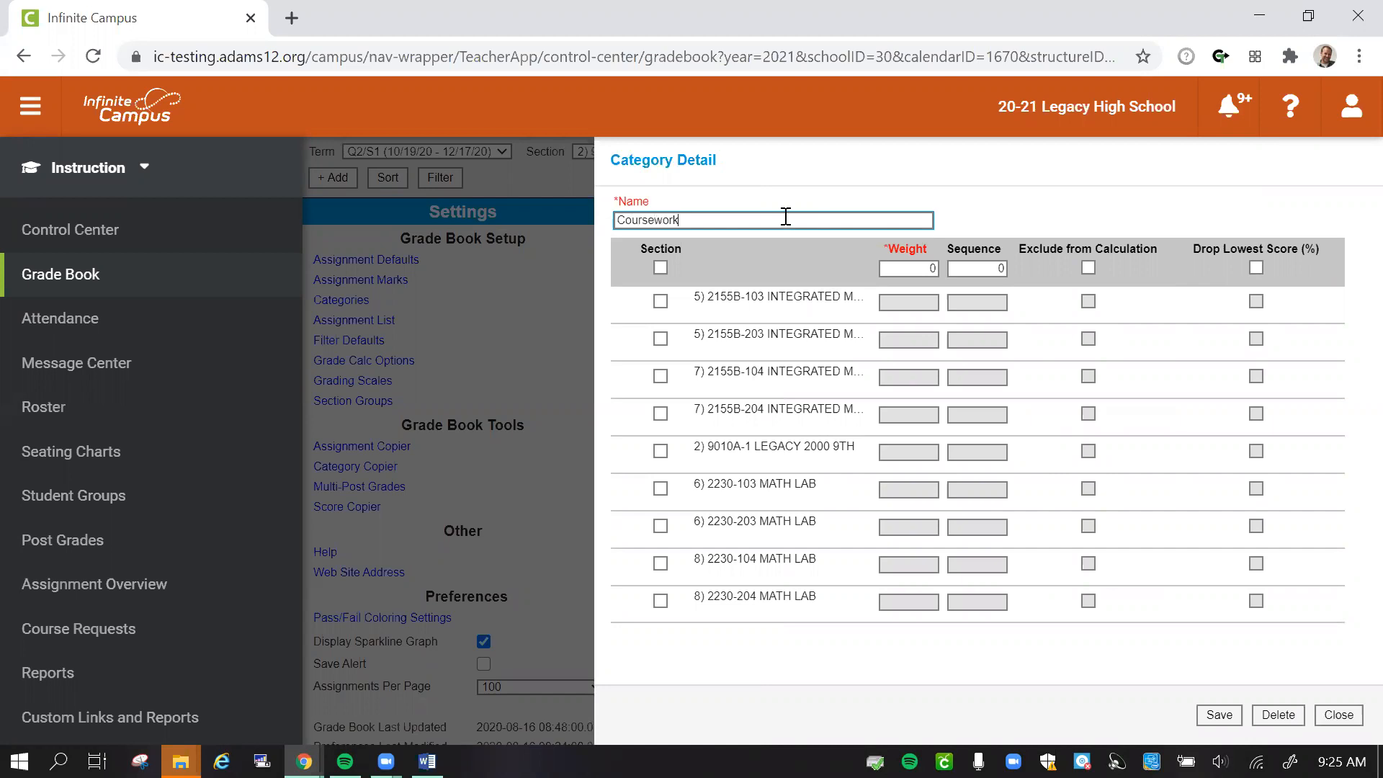
pyautogui.write('ormative (M1')
pyautogui.click(659, 301)
pyautogui.click(659, 338)
pyautogui.click(659, 375)
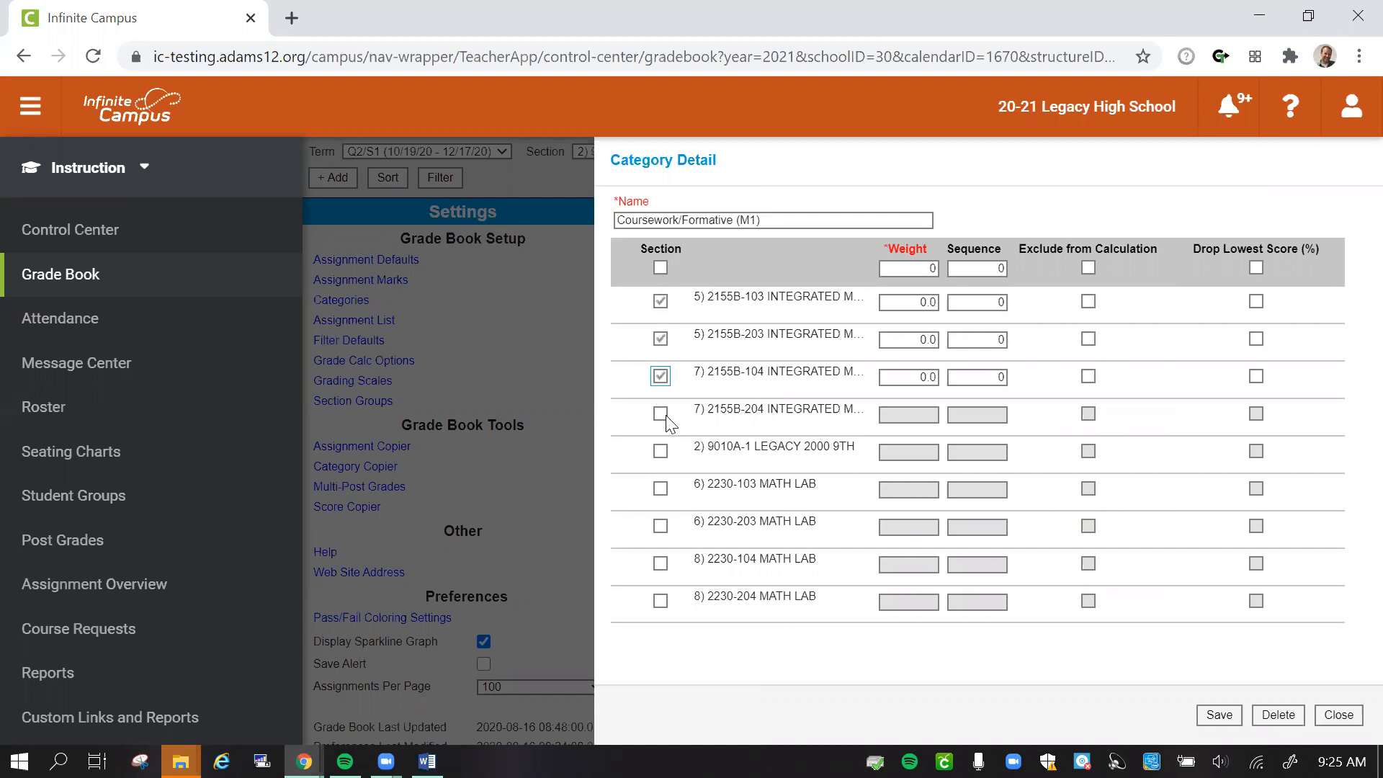
pyautogui.click(660, 414)
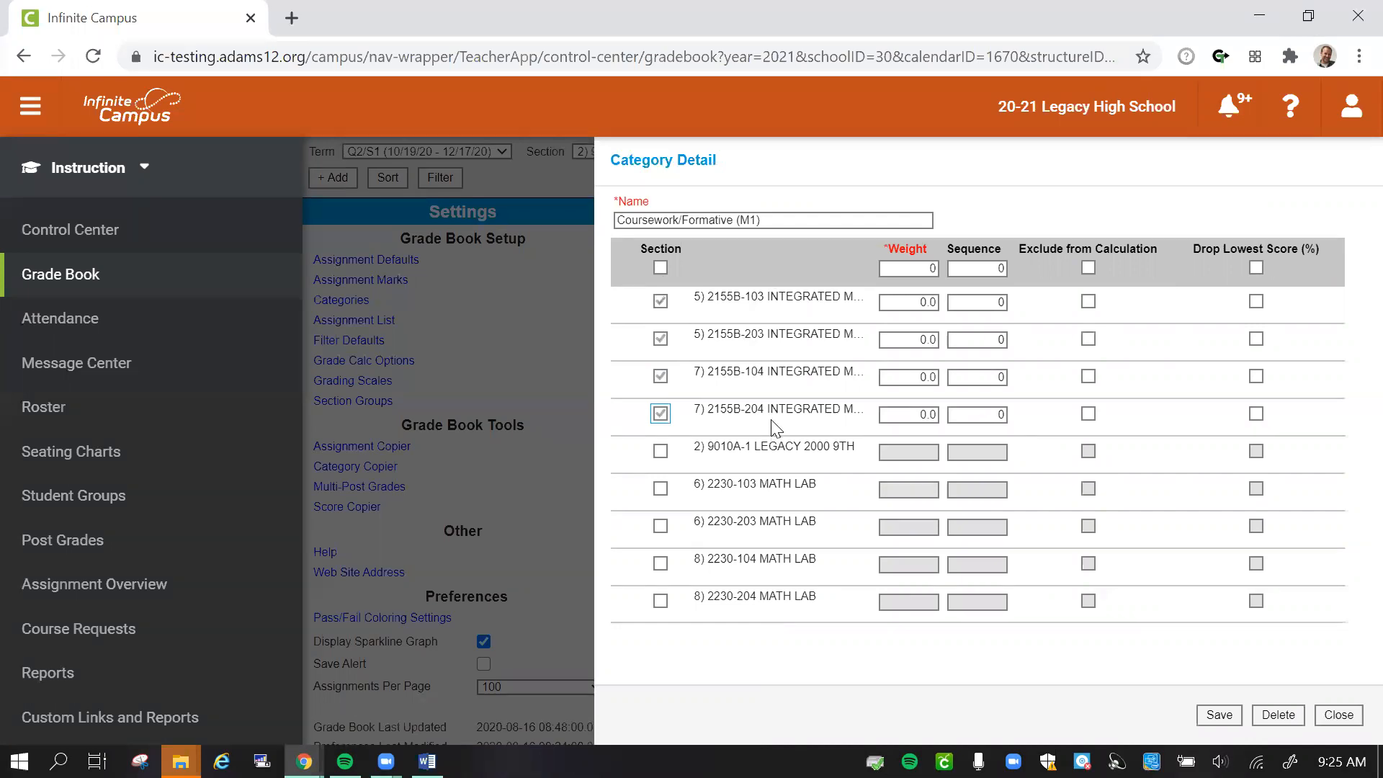
# - Set weight 40 and sequence 1 for all selected sections of the Coursework/Formative category at once, and save it
pyautogui.click(936, 269)
pyautogui.write('40')
pyautogui.press('Tab')
pyautogui.write('1')
pyautogui.click(1220, 716)
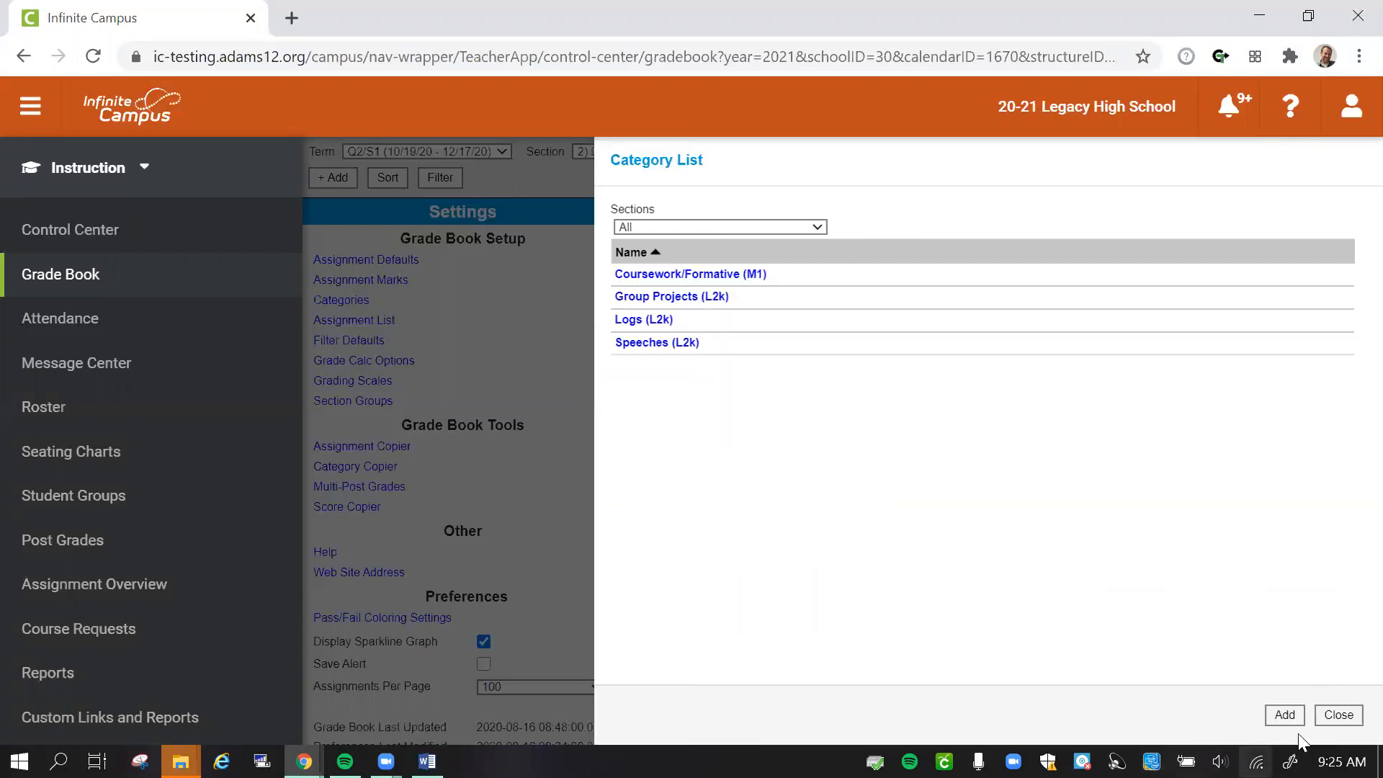
# - Start a category named Coursework/Formative (ML) and assign it to the four 2230 Math Lab sections
pyautogui.click(1284, 715)
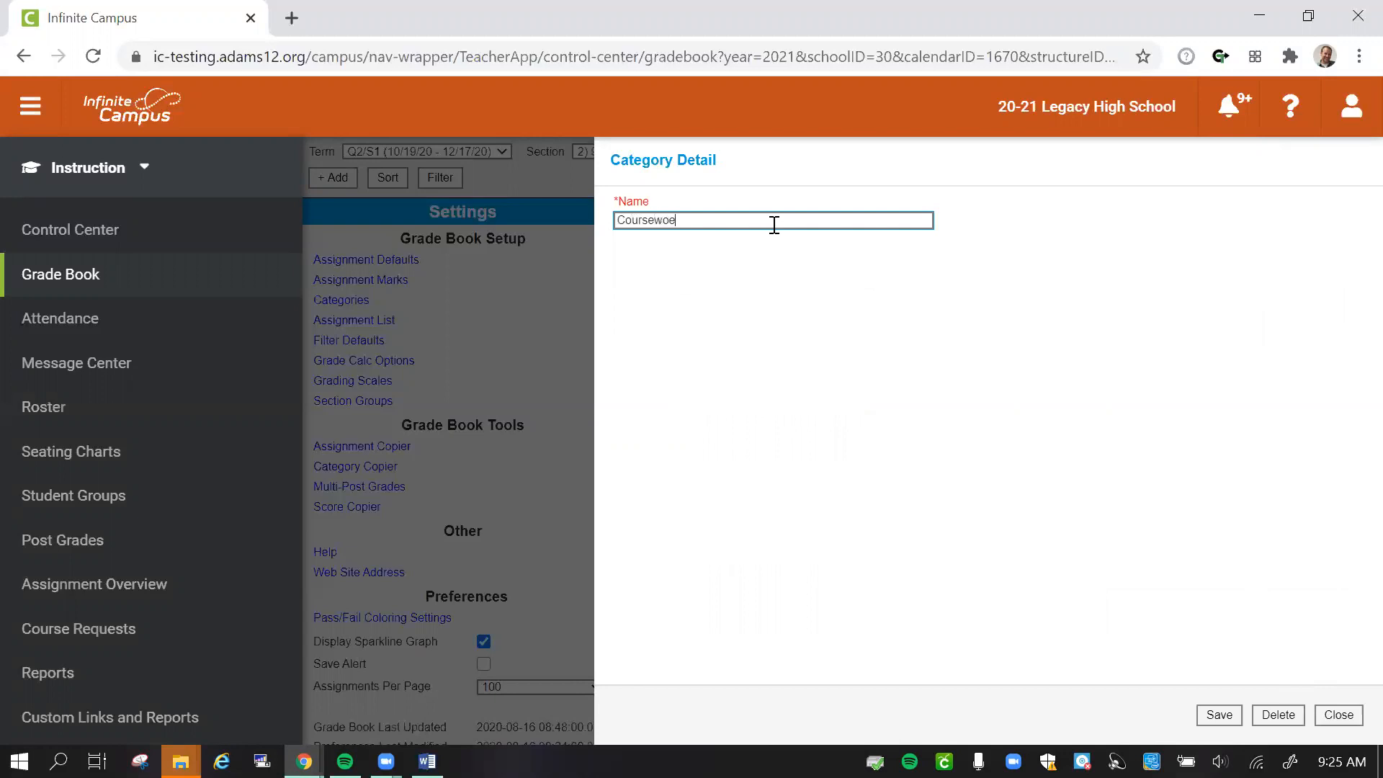
pyautogui.write('Coursework/Formative (ML')
pyautogui.click(1202, 718)
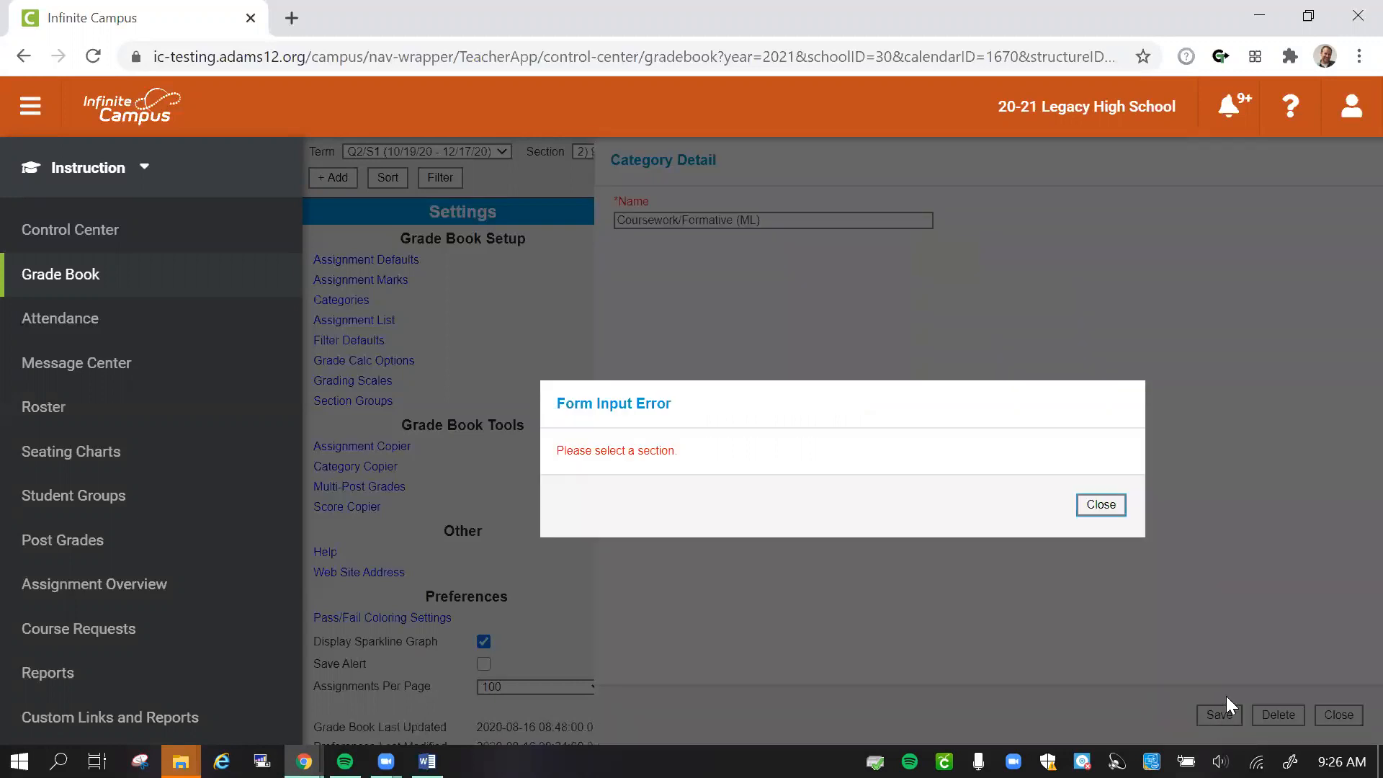
pyautogui.click(1102, 505)
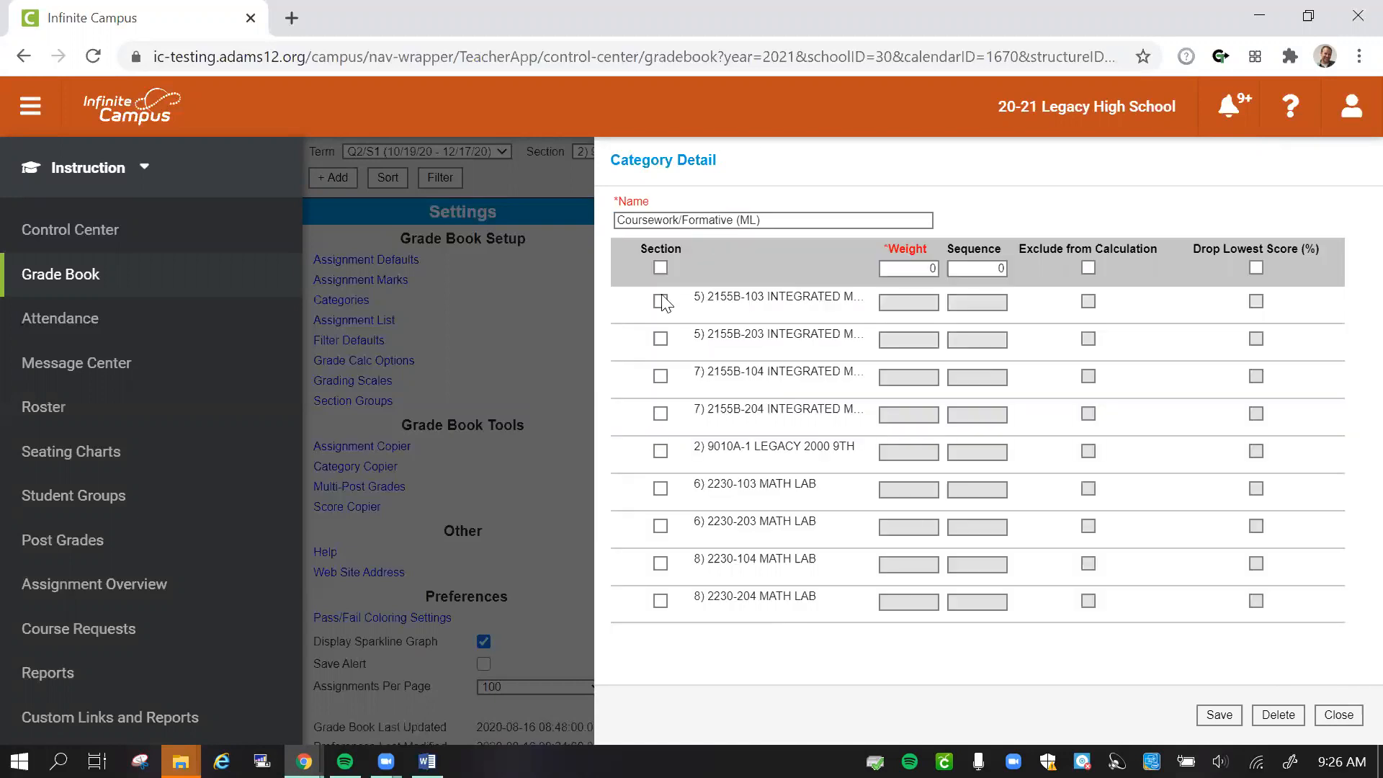
pyautogui.click(660, 490)
pyautogui.click(660, 526)
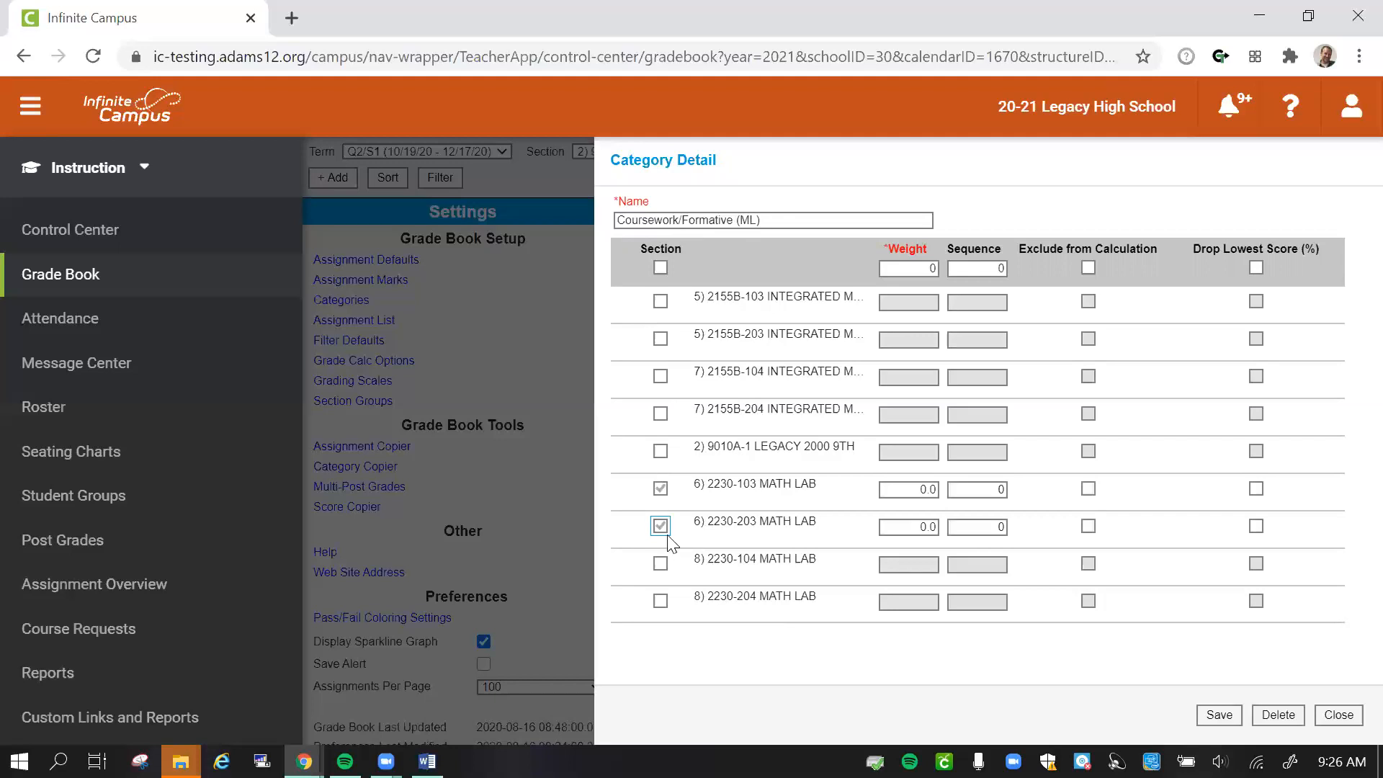
pyautogui.click(660, 563)
pyautogui.click(660, 601)
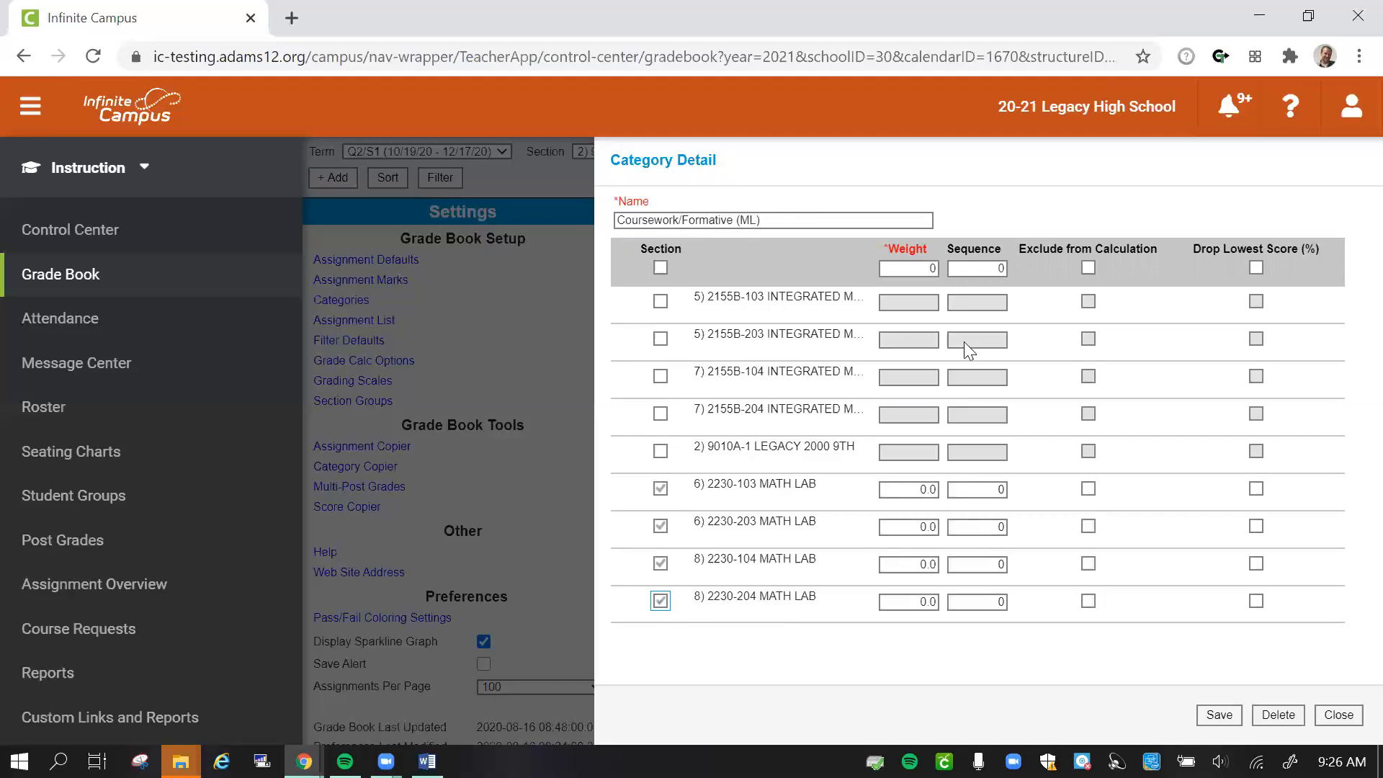
# - Set weight 80 and sequence 1 for all selected Math Lab sections at once, and save the category
pyautogui.doubleClick(930, 265)
pyautogui.write('80')
pyautogui.press('Tab')
pyautogui.write('1')
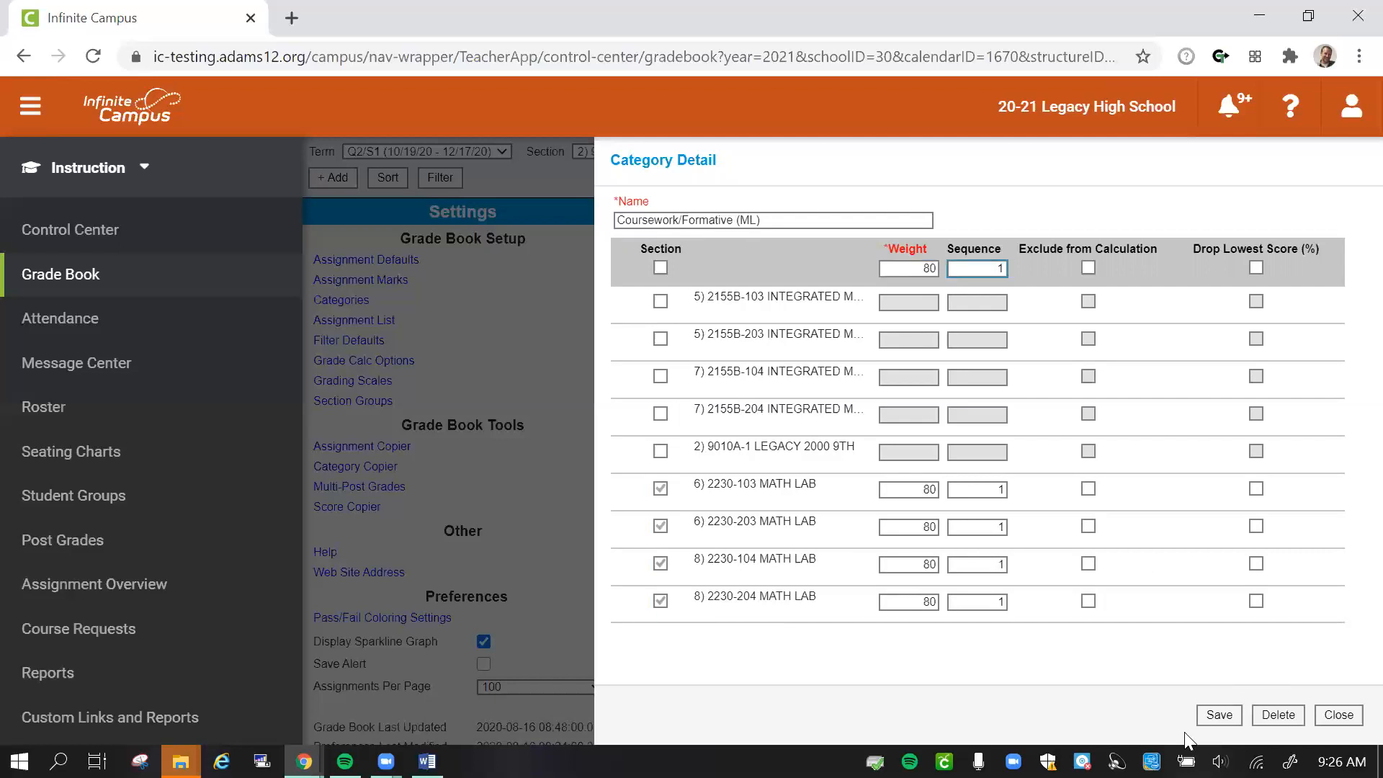
pyautogui.click(1225, 717)
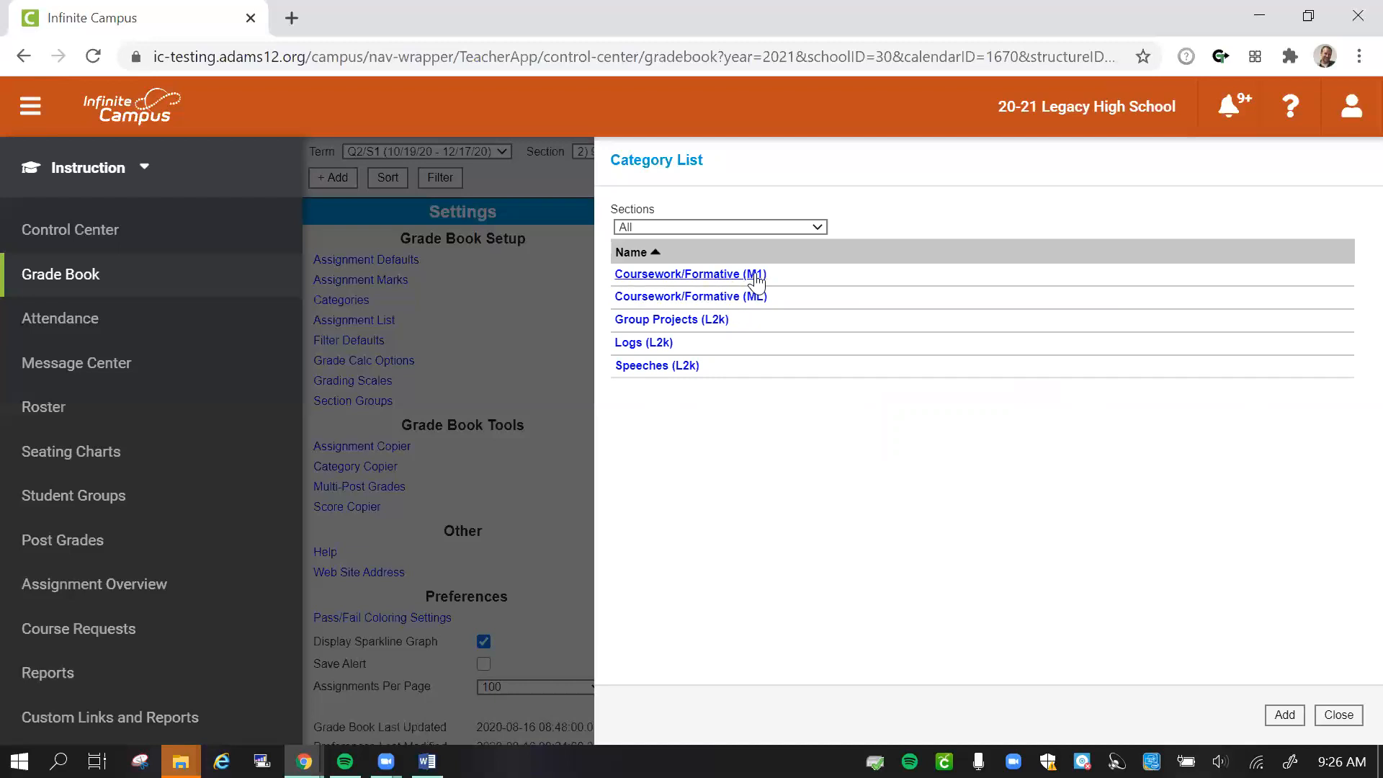
# - Review the categories for sections 2155B-103, 9010A-1 and 2155B-203 in turn, and return the list to all sections
pyautogui.click(757, 226)
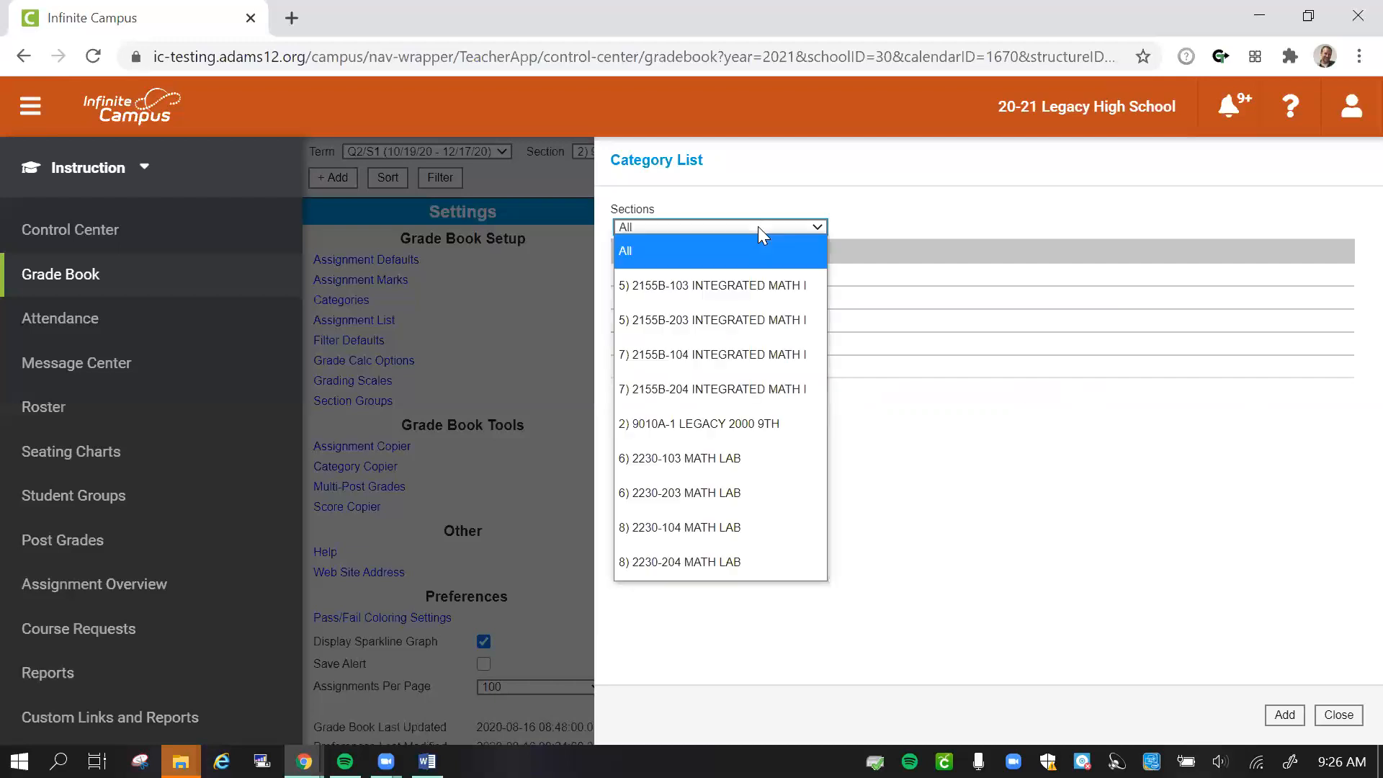
pyautogui.click(743, 285)
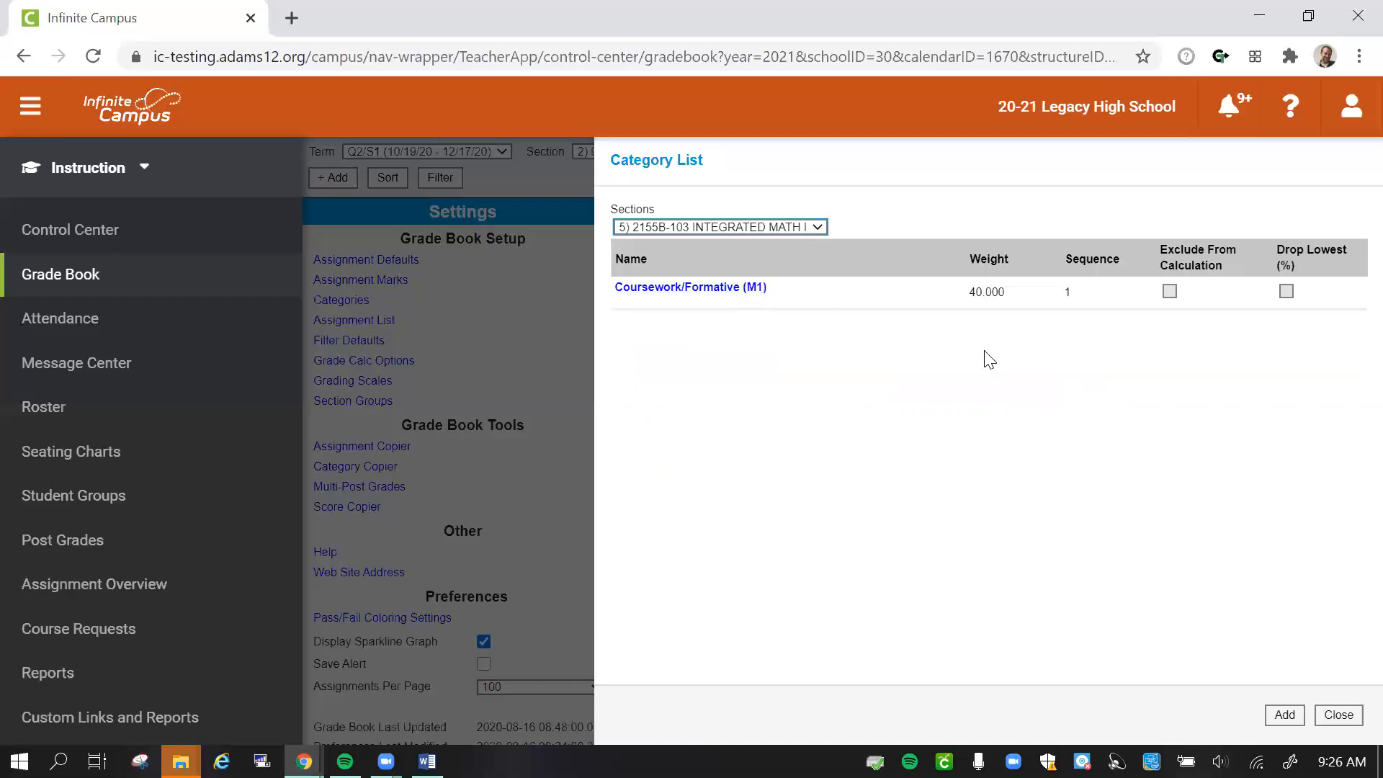
pyautogui.click(781, 225)
pyautogui.click(703, 422)
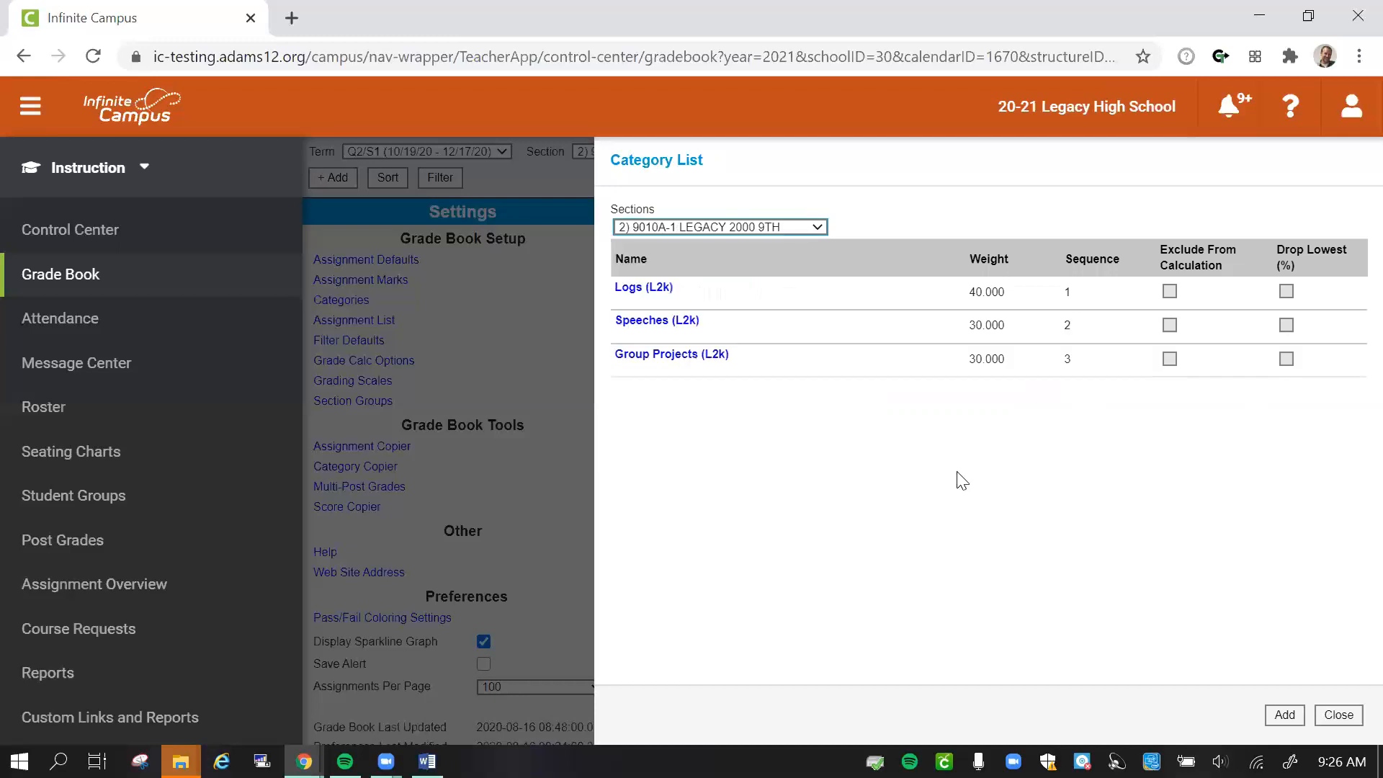
pyautogui.click(796, 229)
pyautogui.click(759, 309)
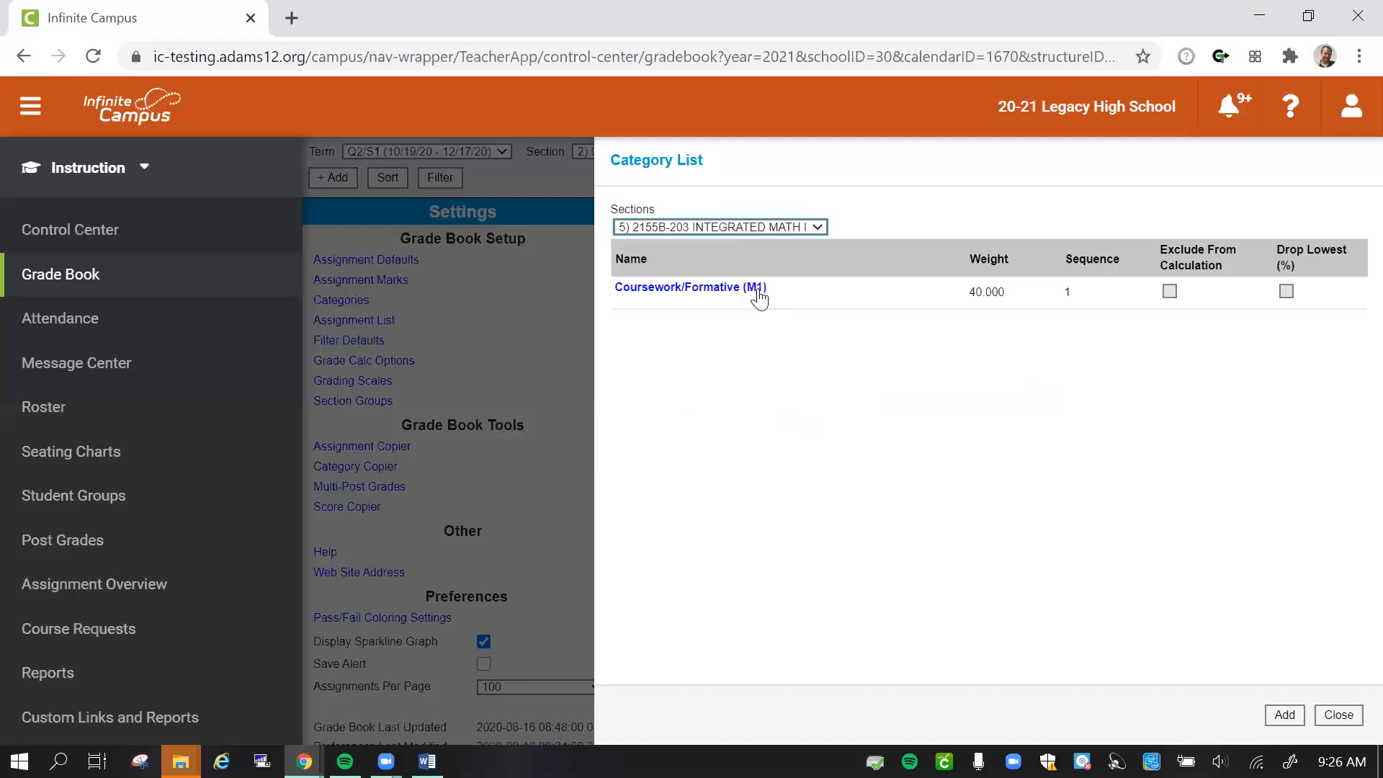
pyautogui.click(732, 223)
pyautogui.click(723, 251)
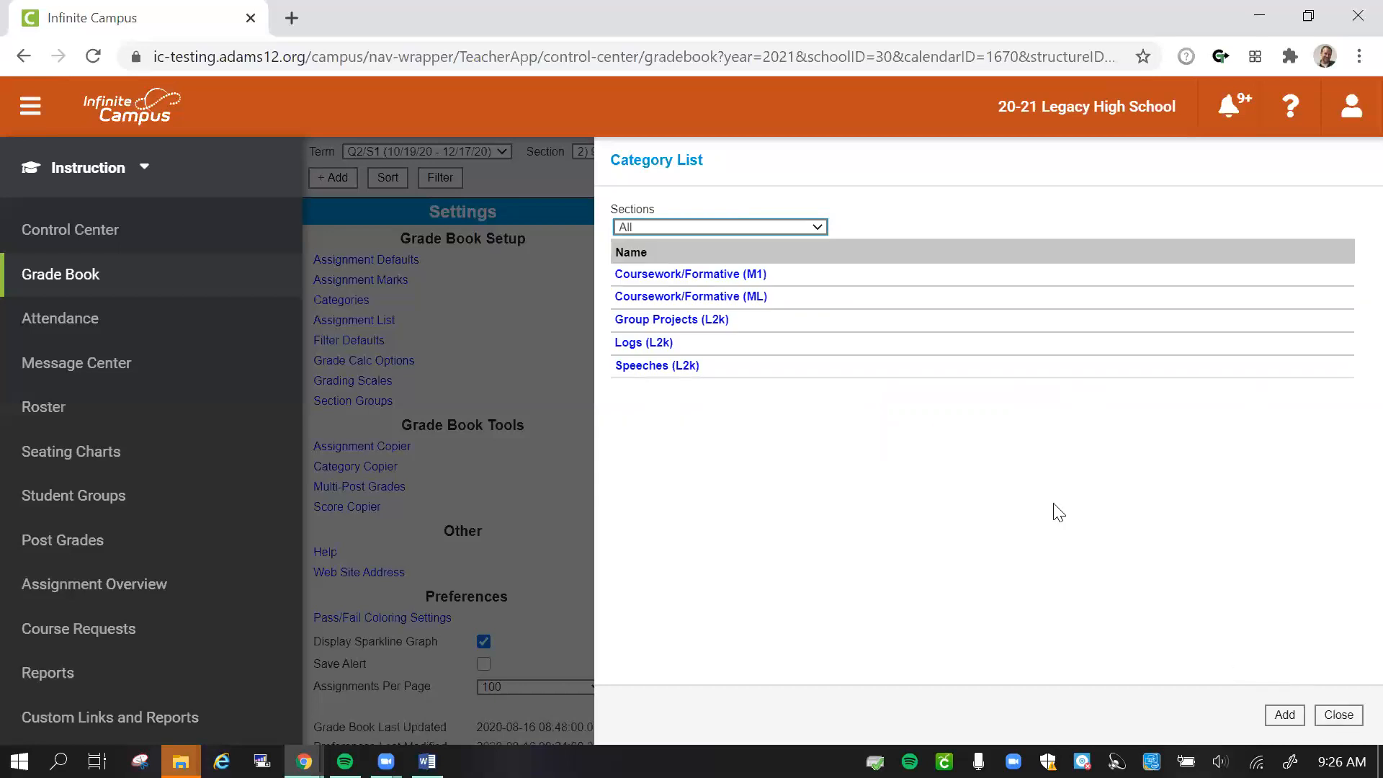
# - Review the section settings of the Coursework/Formative (M1) category and close the category list
pyautogui.click(750, 274)
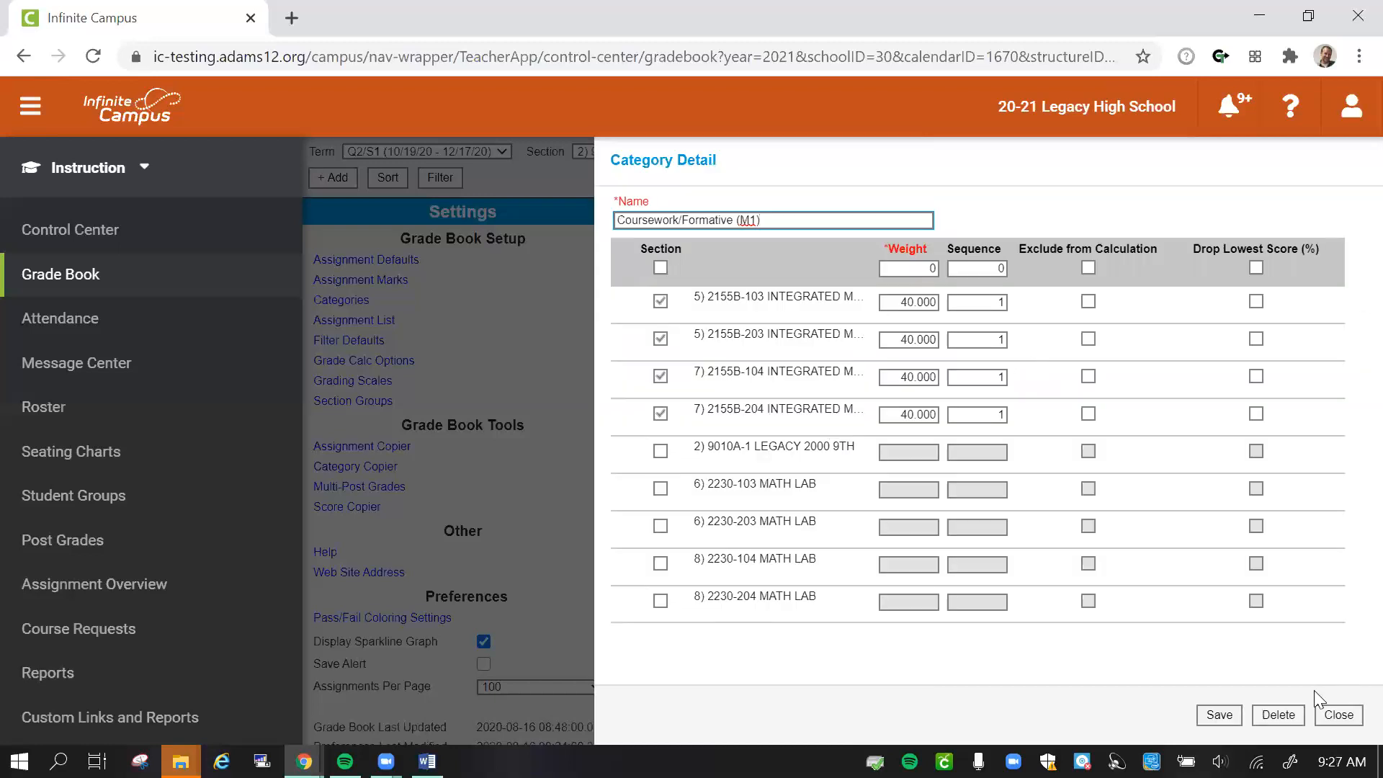
pyautogui.click(1338, 717)
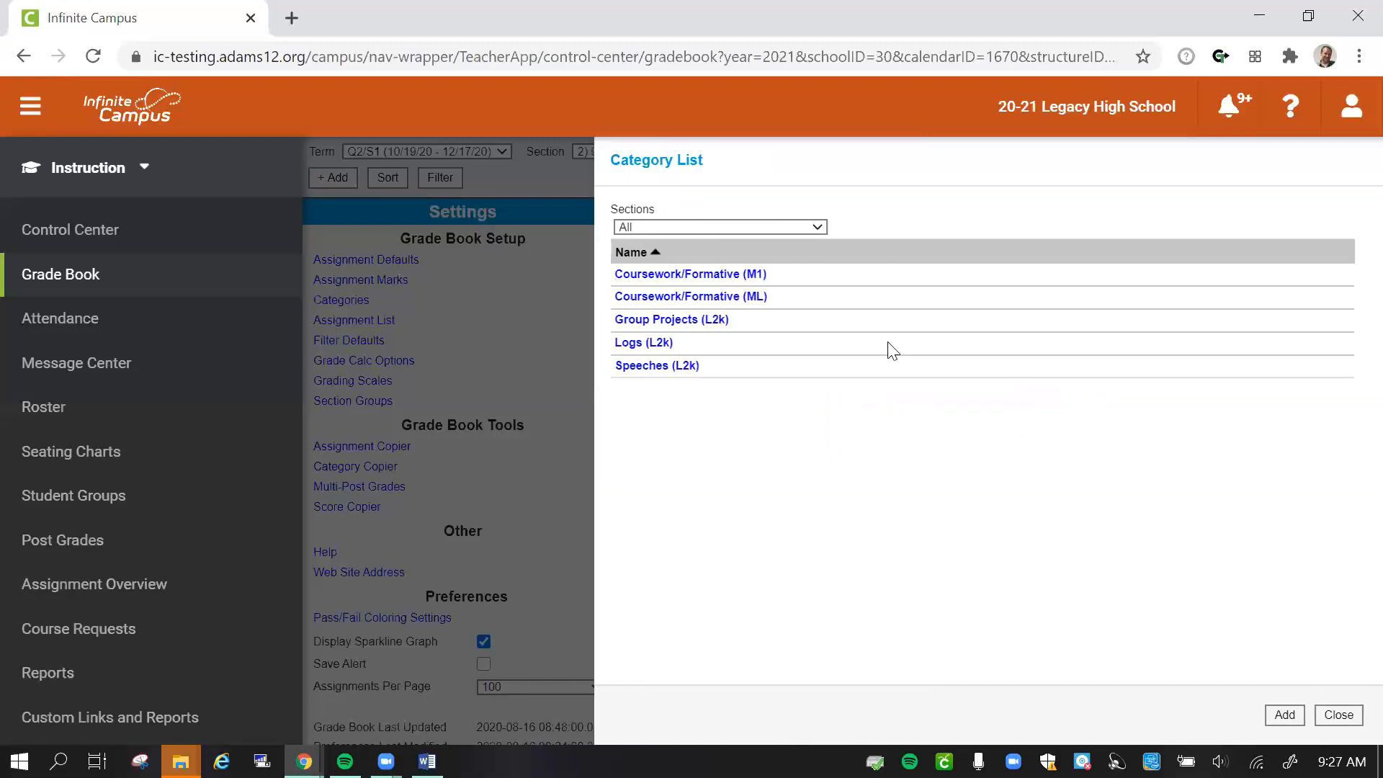
pyautogui.click(1339, 715)
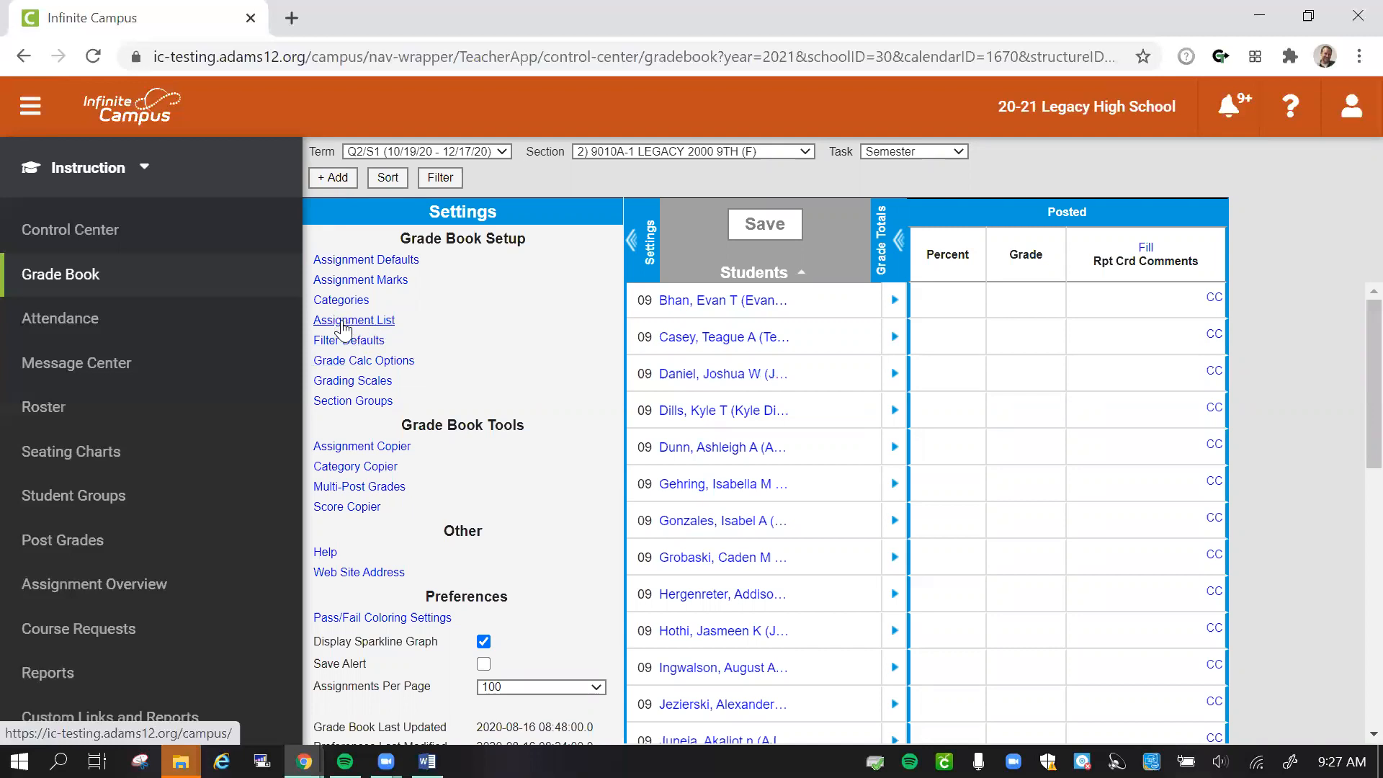
# - Start a new assignment for the LEGACY 2000 9TH section named Log #1 with the abbreviation Log1
pyautogui.click(334, 182)
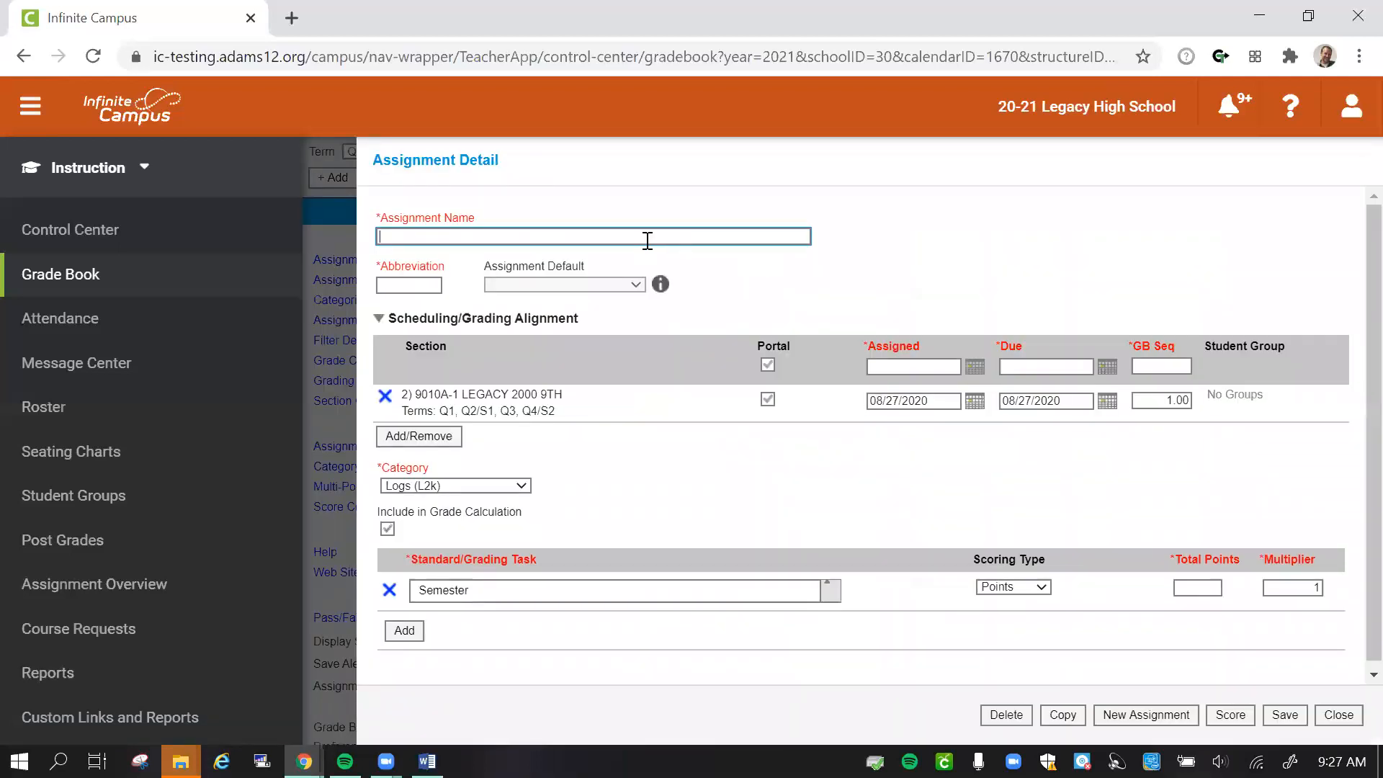
pyautogui.click(639, 232)
pyautogui.write('Lo')
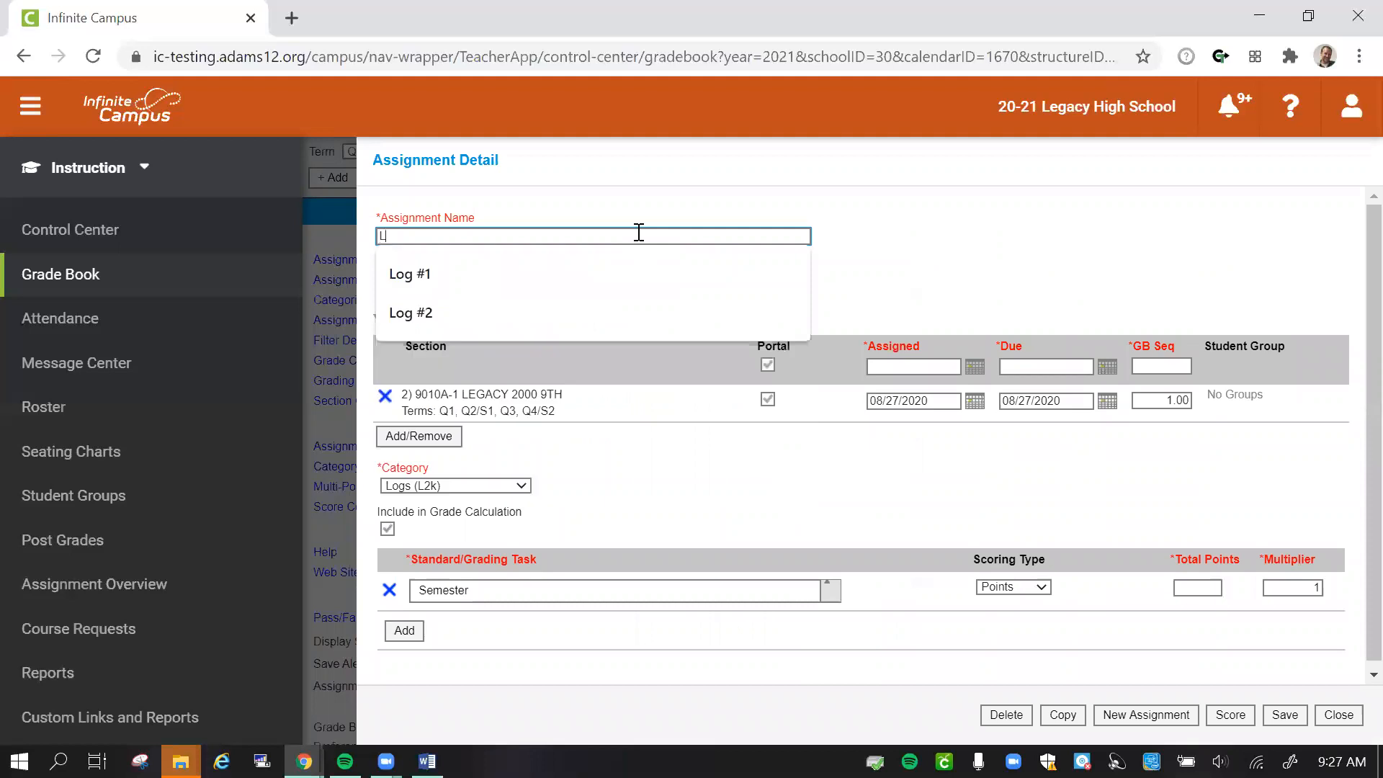
pyautogui.press('Down')
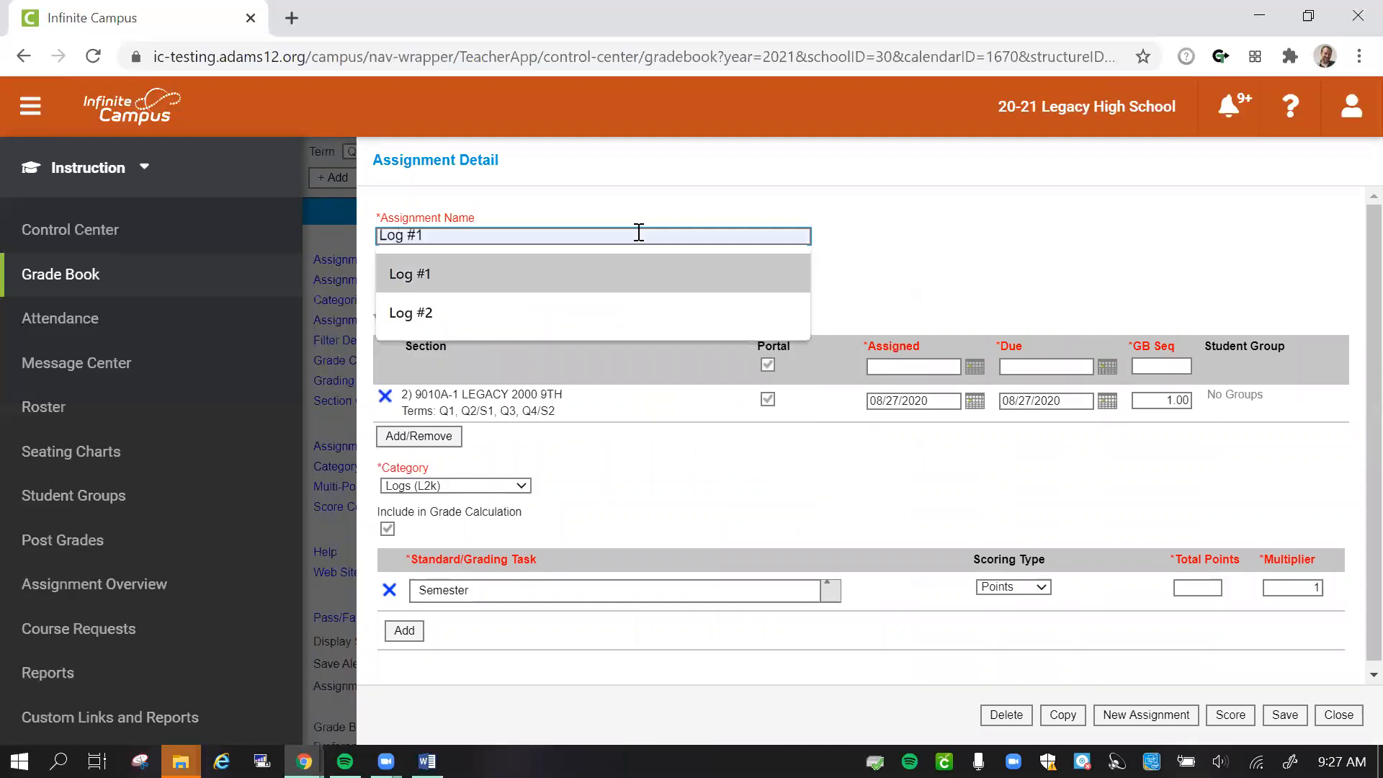
pyautogui.press('Return')
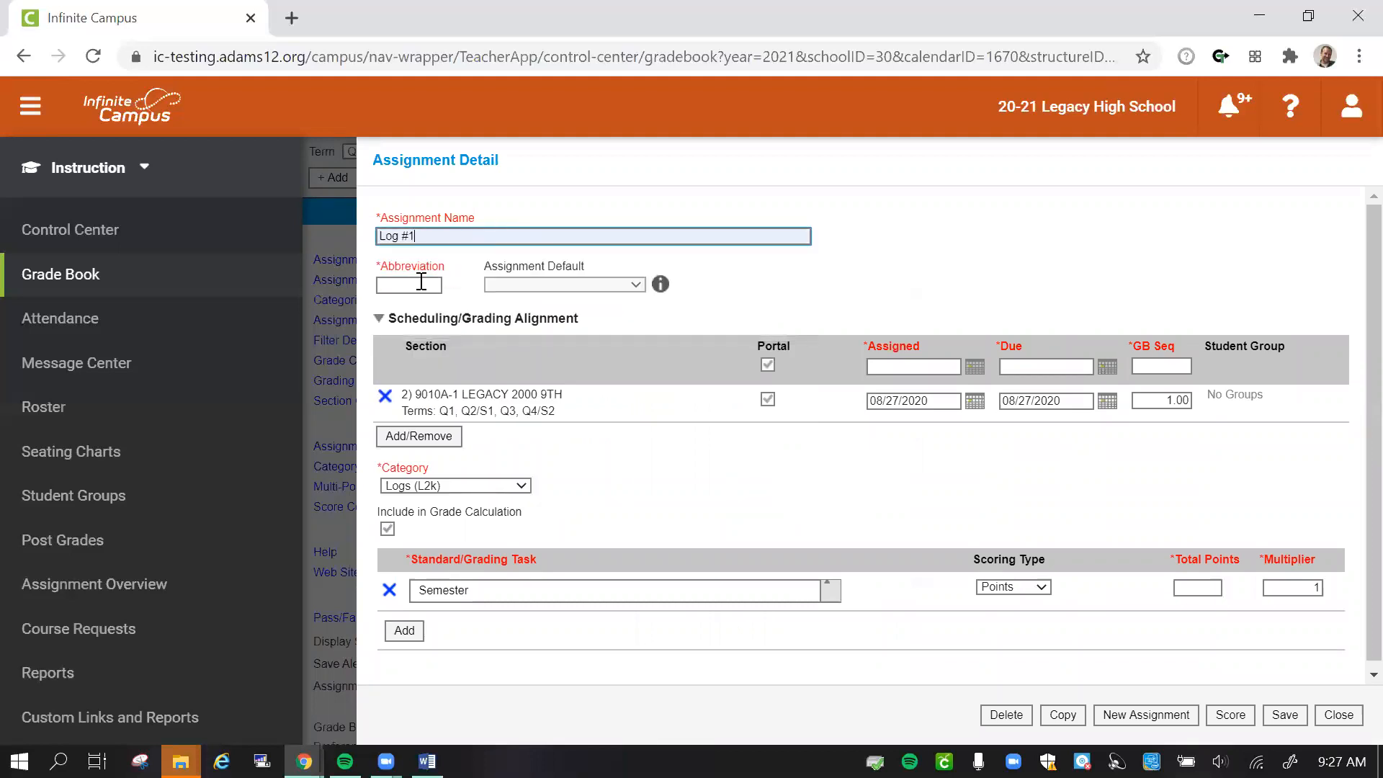
pyautogui.click(387, 284)
pyautogui.write('L')
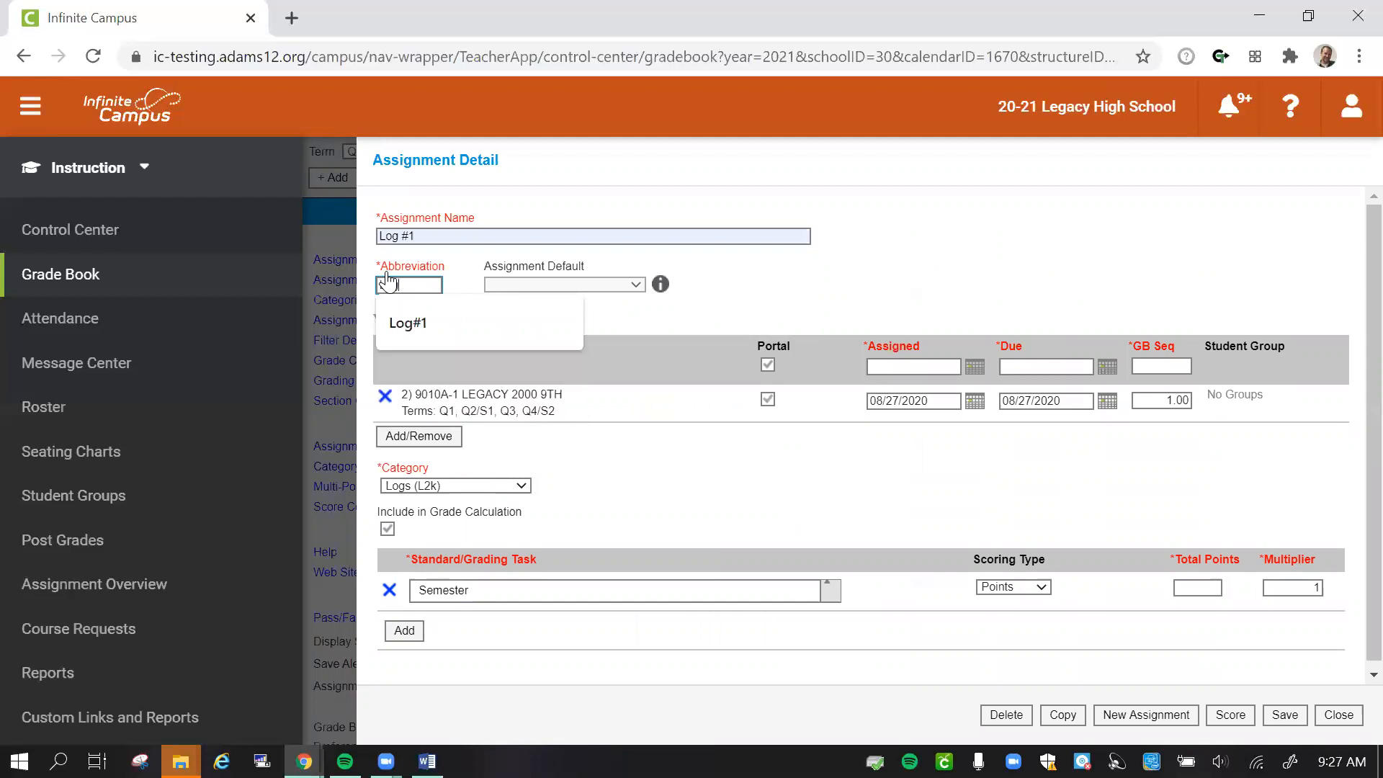
pyautogui.write('og1')
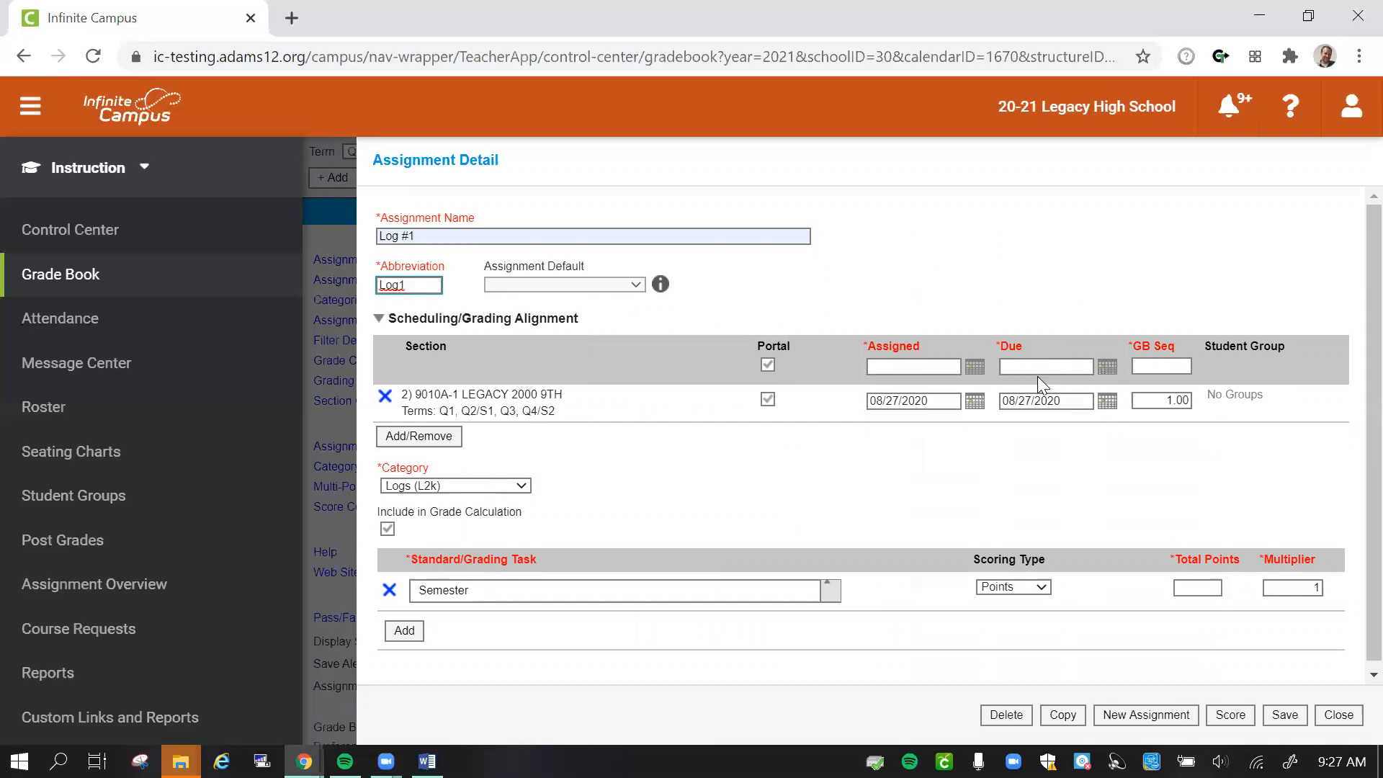
# - Set the Log #1 due date to 09/25/2020 and its grade book sequence to 1.01
pyautogui.click(1107, 404)
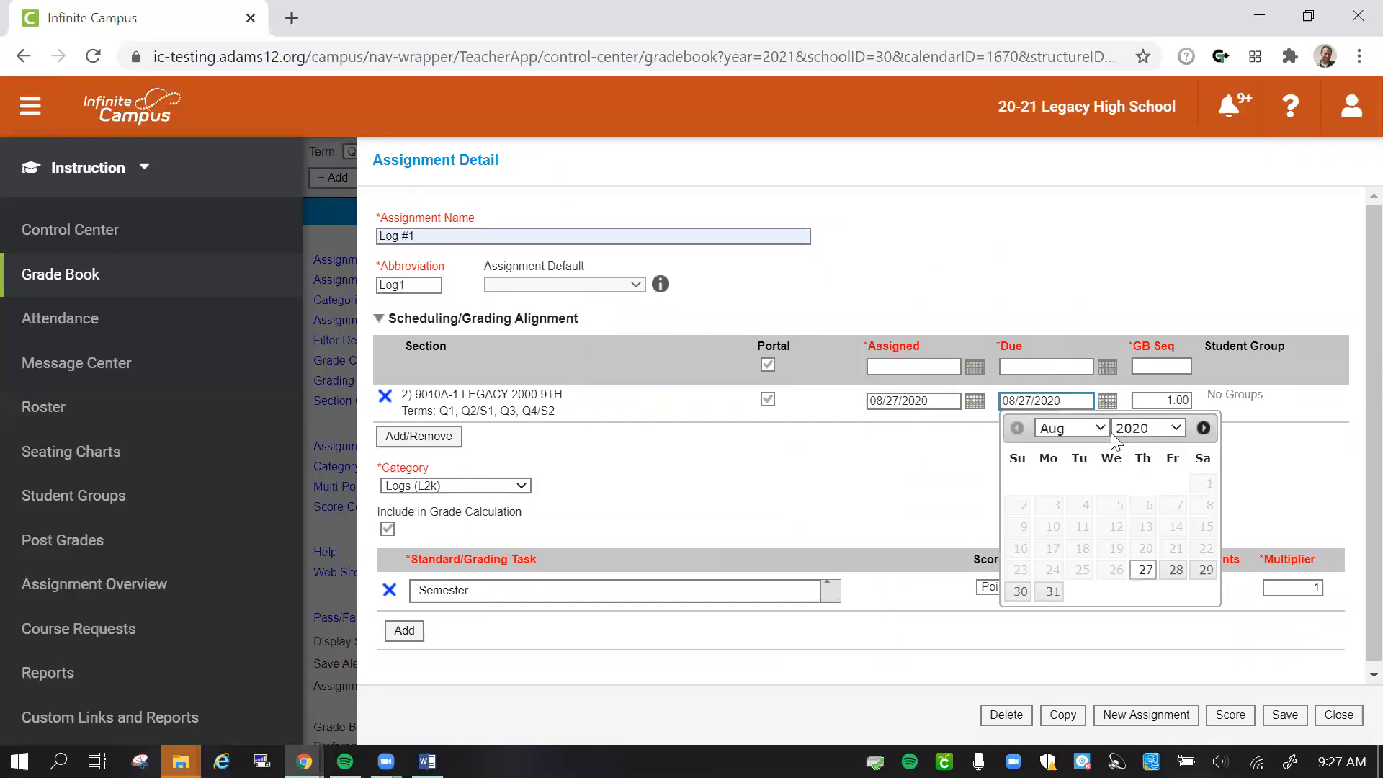
pyautogui.click(1101, 429)
pyautogui.click(1081, 484)
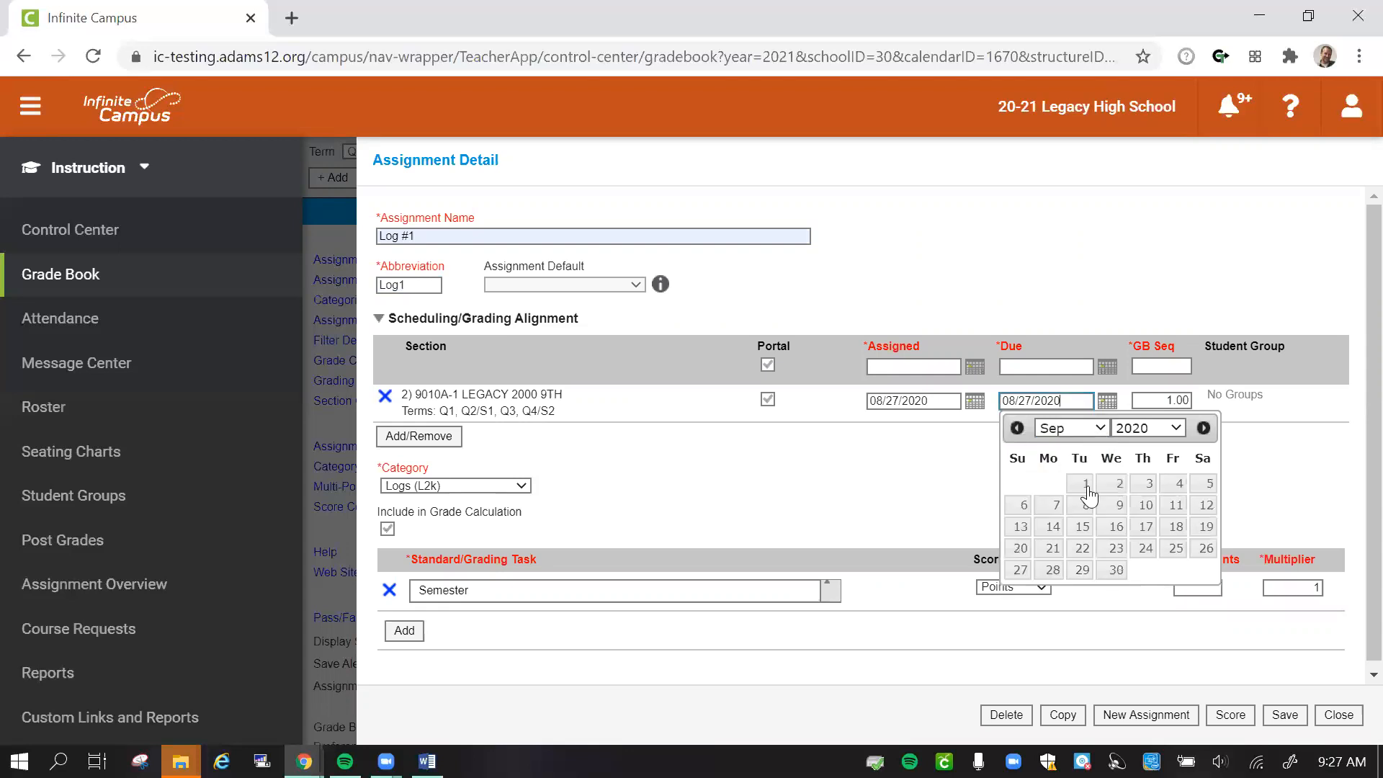
pyautogui.click(1175, 549)
pyautogui.click(1190, 404)
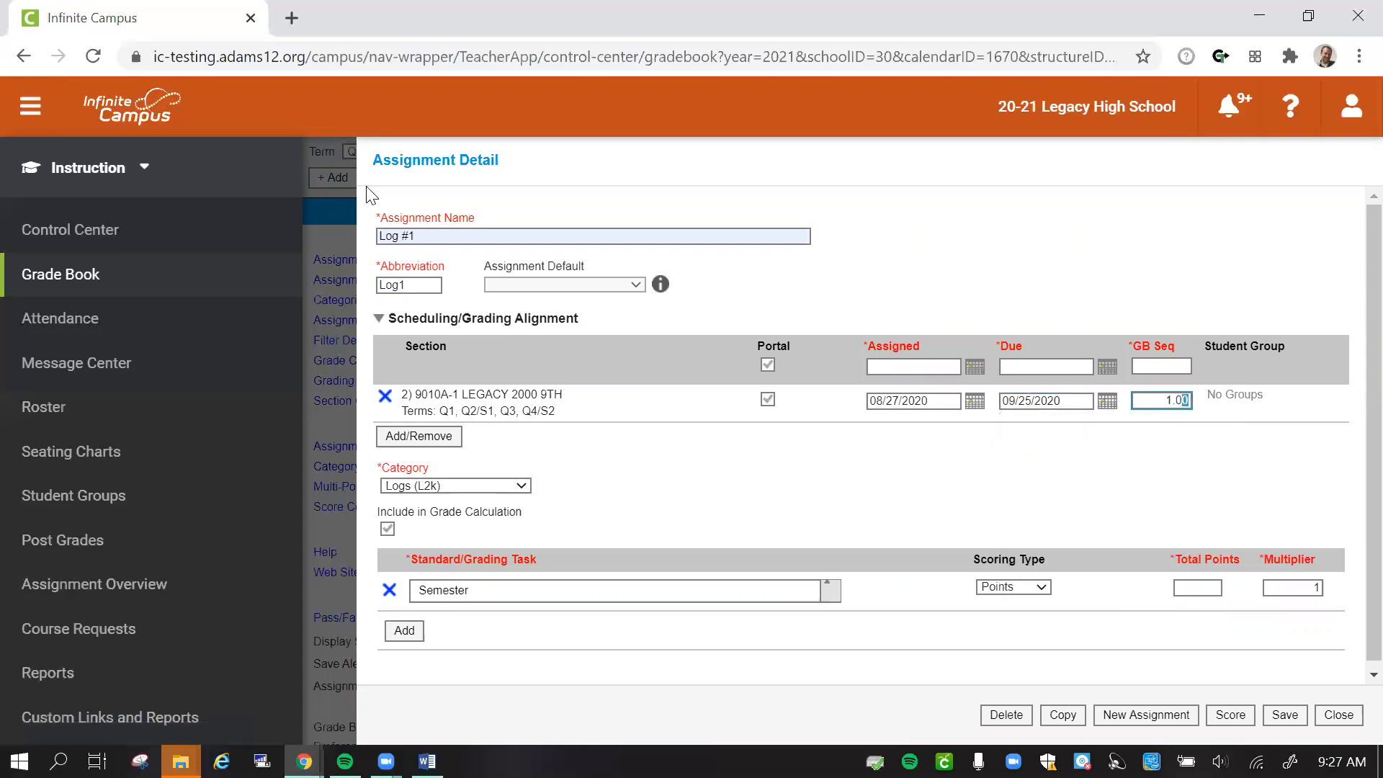
pyautogui.write('1')
# - Place Log #1 in the Logs (L2k) category under the Semester grading task with 100 total points, and save it
pyautogui.click(449, 486)
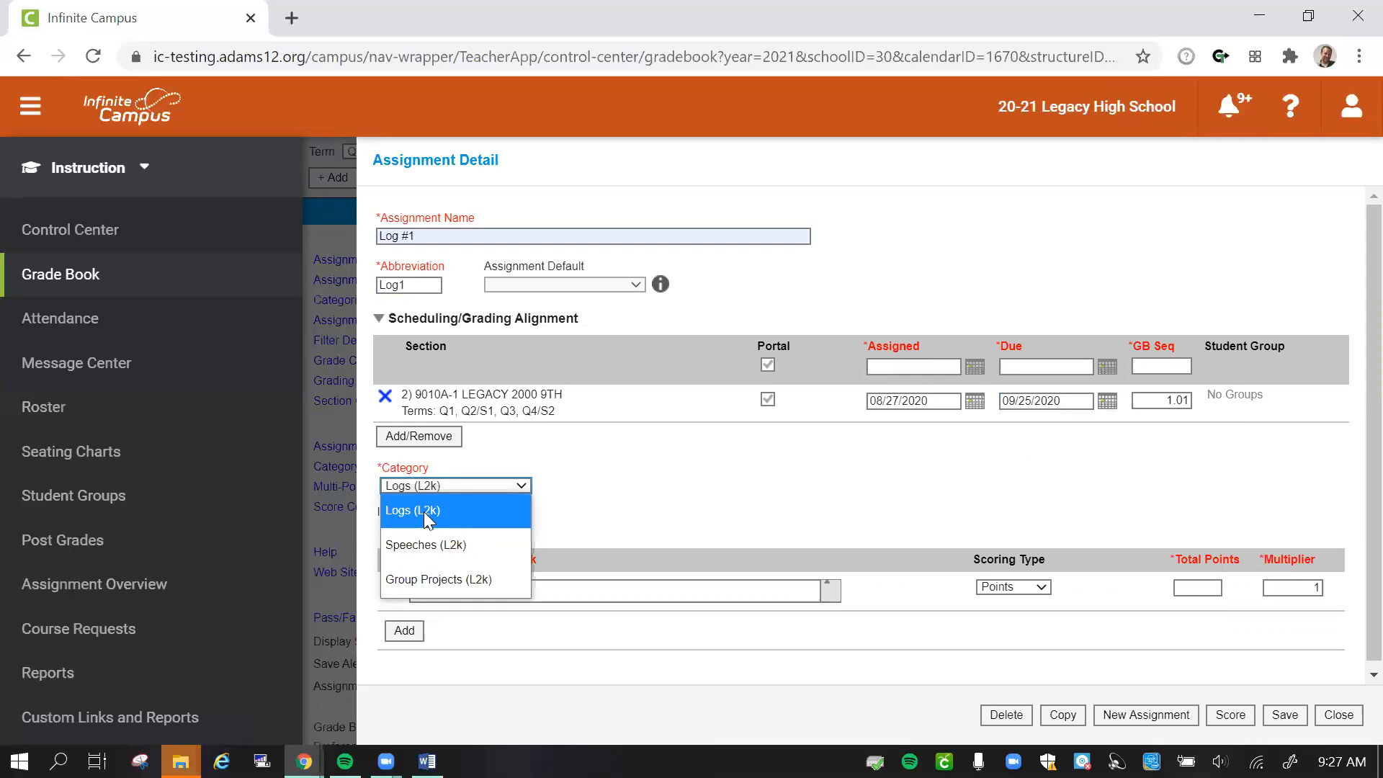
pyautogui.click(425, 514)
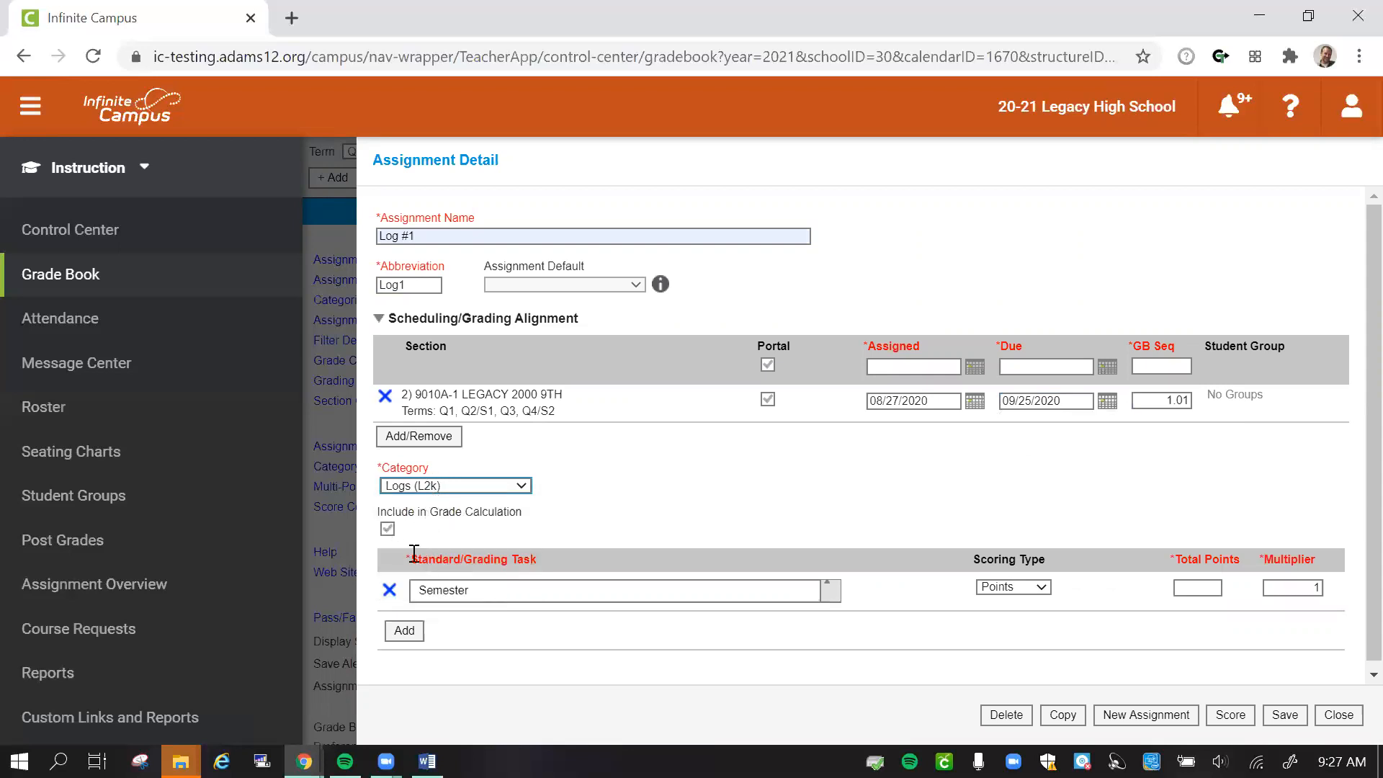
pyautogui.click(500, 589)
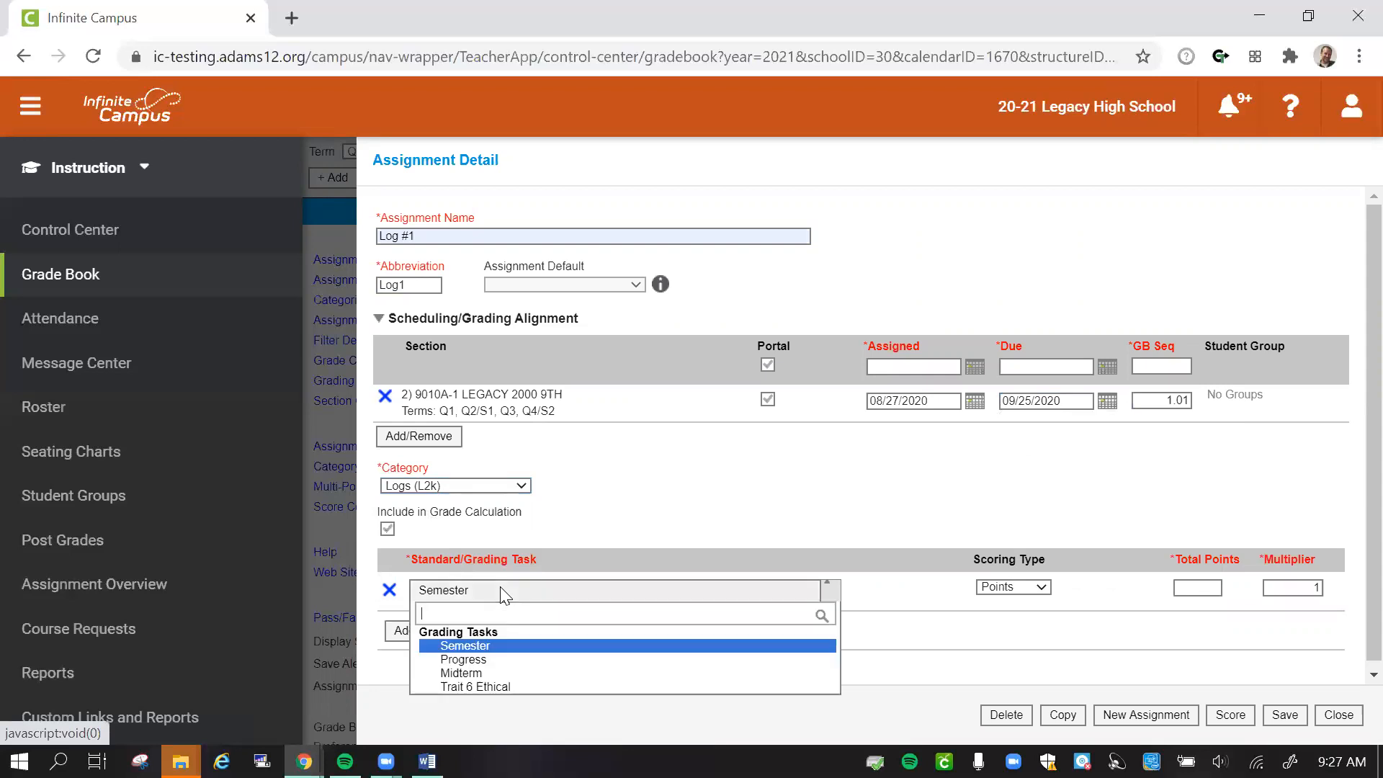
pyautogui.click(479, 648)
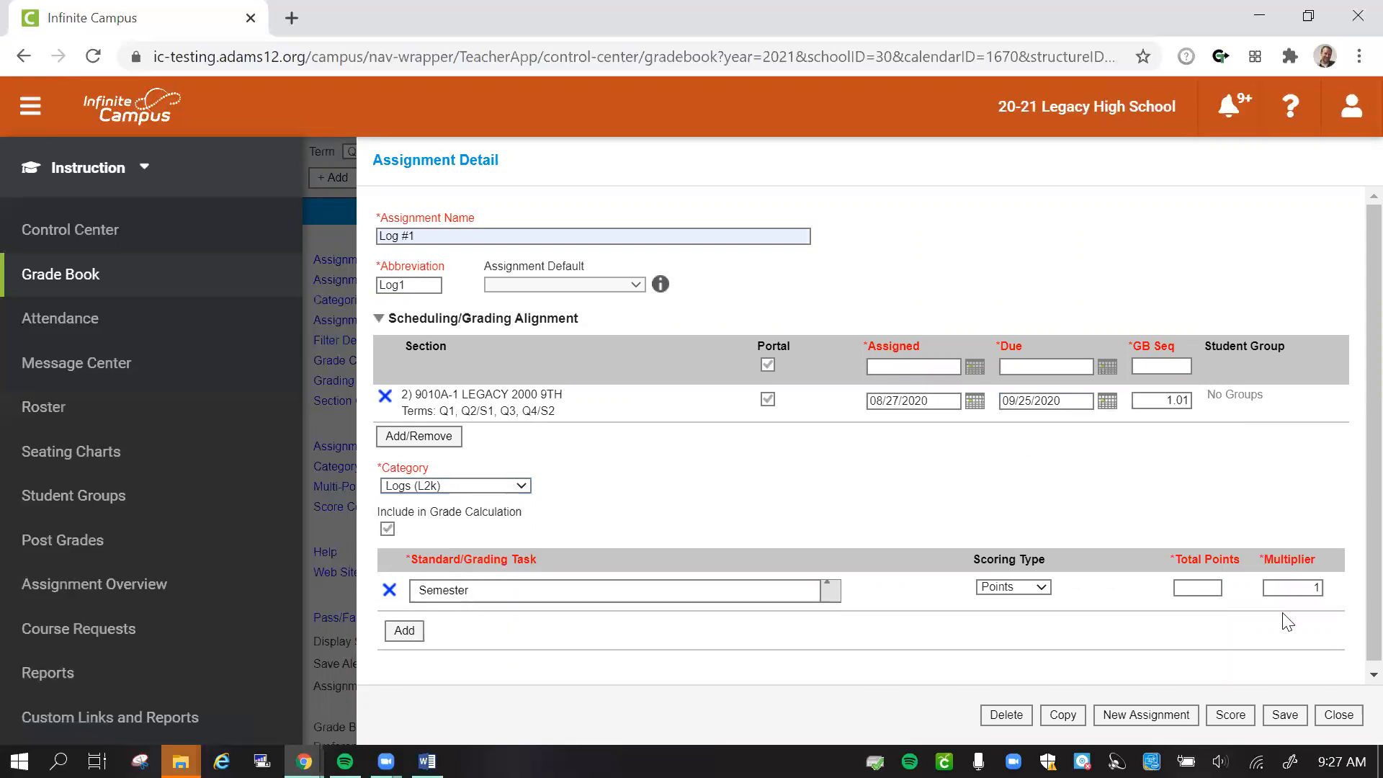
pyautogui.click(1204, 589)
pyautogui.write('100')
pyautogui.click(1295, 631)
pyautogui.click(1284, 716)
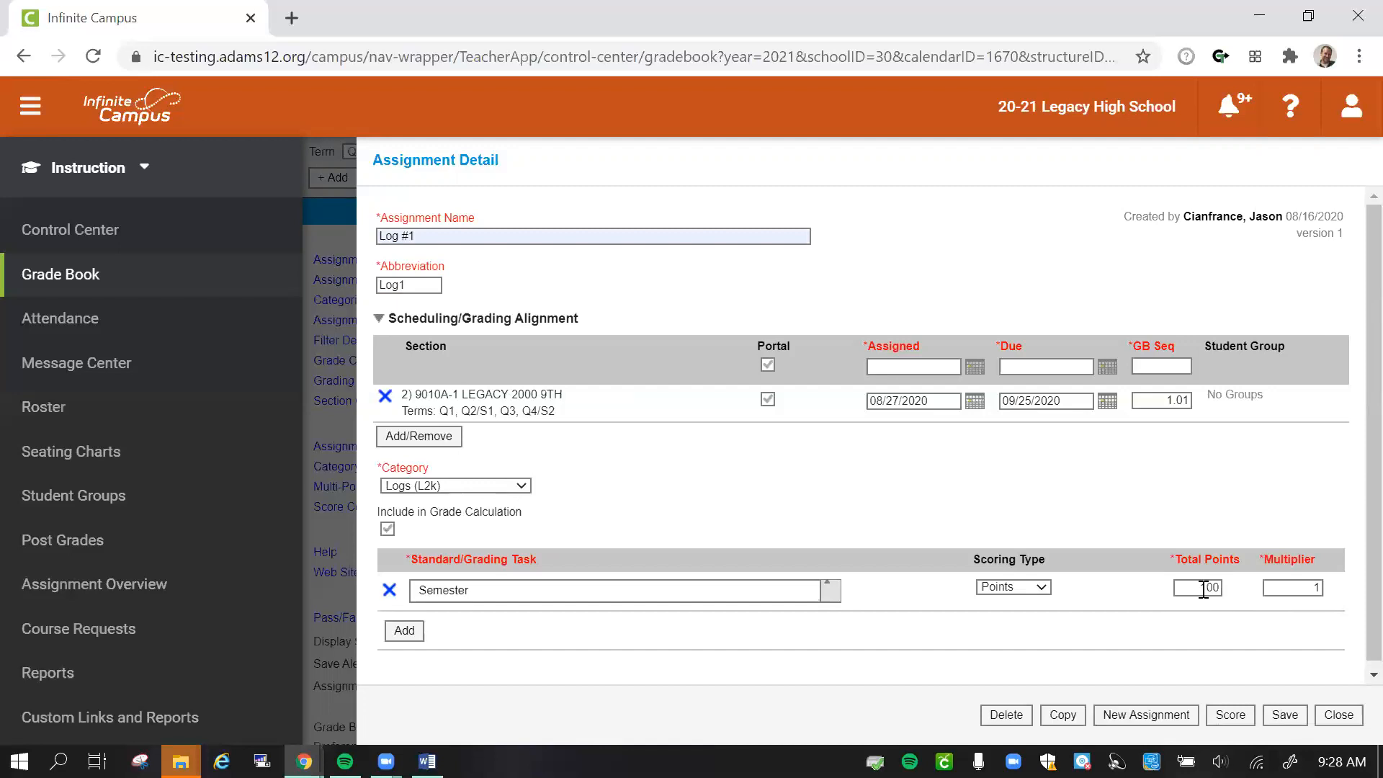
# - Try multipliers of 0.5 and 1.5 for Log #1 and set the multiplier back to 1
pyautogui.moveTo(1202, 589); pyautogui.dragTo(1223, 589)
pyautogui.click(1314, 586)
pyautogui.press('BackSpace')
pyautogui.write('0.5')
pyautogui.press('BackSpace')
pyautogui.press('BackSpace')
pyautogui.press('BackSpace')
pyautogui.write('1.5')
pyautogui.moveTo(1300, 589); pyautogui.dragTo(1338, 601)
pyautogui.write('1')
# - Try different total points values for Log #1, including 50, 100 and 4
pyautogui.moveTo(1204, 588); pyautogui.dragTo(1225, 589)
pyautogui.press('BackSpace')
pyautogui.write('50')
pyautogui.click(1310, 590)
pyautogui.doubleClick(1202, 585)
pyautogui.write('100')
pyautogui.doubleClick(1194, 587)
pyautogui.write('4')
# - Try a multiplier of 0.1, restore Log #1 to multiplier 1 and 100 total points, and save it
pyautogui.doubleClick(1317, 588)
pyautogui.write('0.1')
pyautogui.press('BackSpace')
pyautogui.press('BackSpace')
pyautogui.press('BackSpace')
pyautogui.write('1')
pyautogui.click(1209, 587)
pyautogui.write('0')
pyautogui.click(1291, 715)
# - Copy the Log #1 assignment and rename the copy Log #2 with the abbreviation Log2
pyautogui.click(1063, 715)
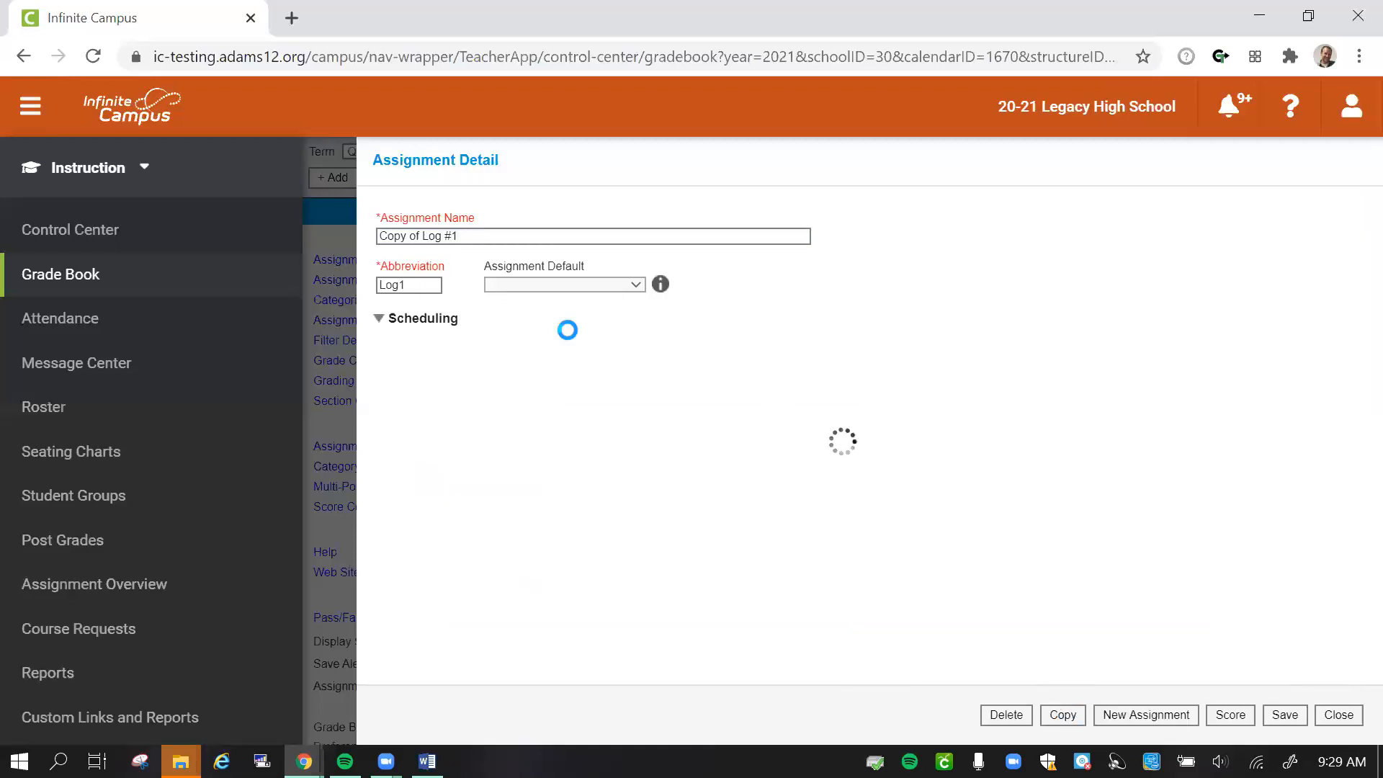
pyautogui.click(419, 236)
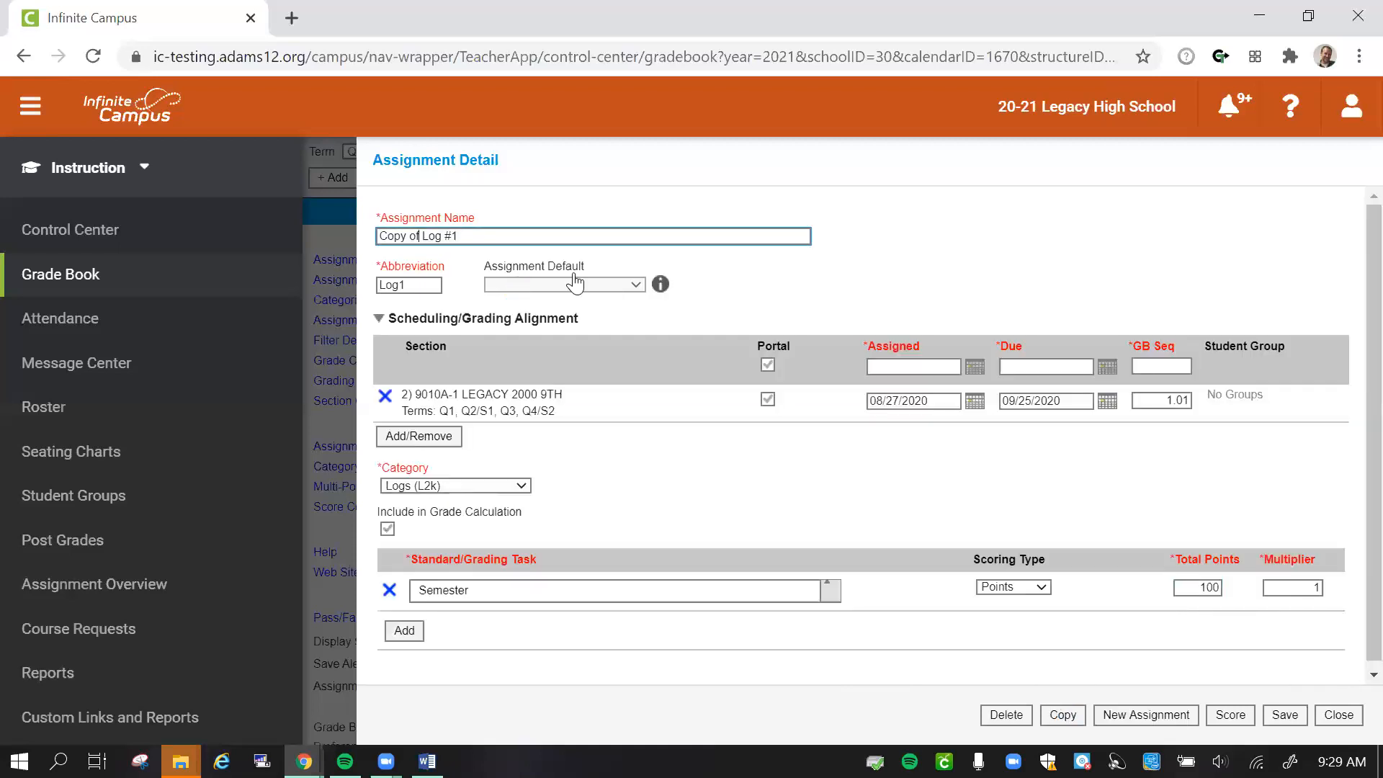
pyautogui.press('BackSpace')
pyautogui.press('BackSpace')
pyautogui.press('BackSpace')
pyautogui.press('BackSpace')
pyautogui.press('BackSpace')
pyautogui.press('BackSpace')
pyautogui.press('BackSpace')
pyautogui.press('BackSpace')
pyautogui.press('Delete')
pyautogui.press('BackSpace')
pyautogui.write('2')
pyautogui.press('Tab')
pyautogui.press('End')
pyautogui.press('BackSpace')
pyautogui.write('2')
pyautogui.press('Tab')
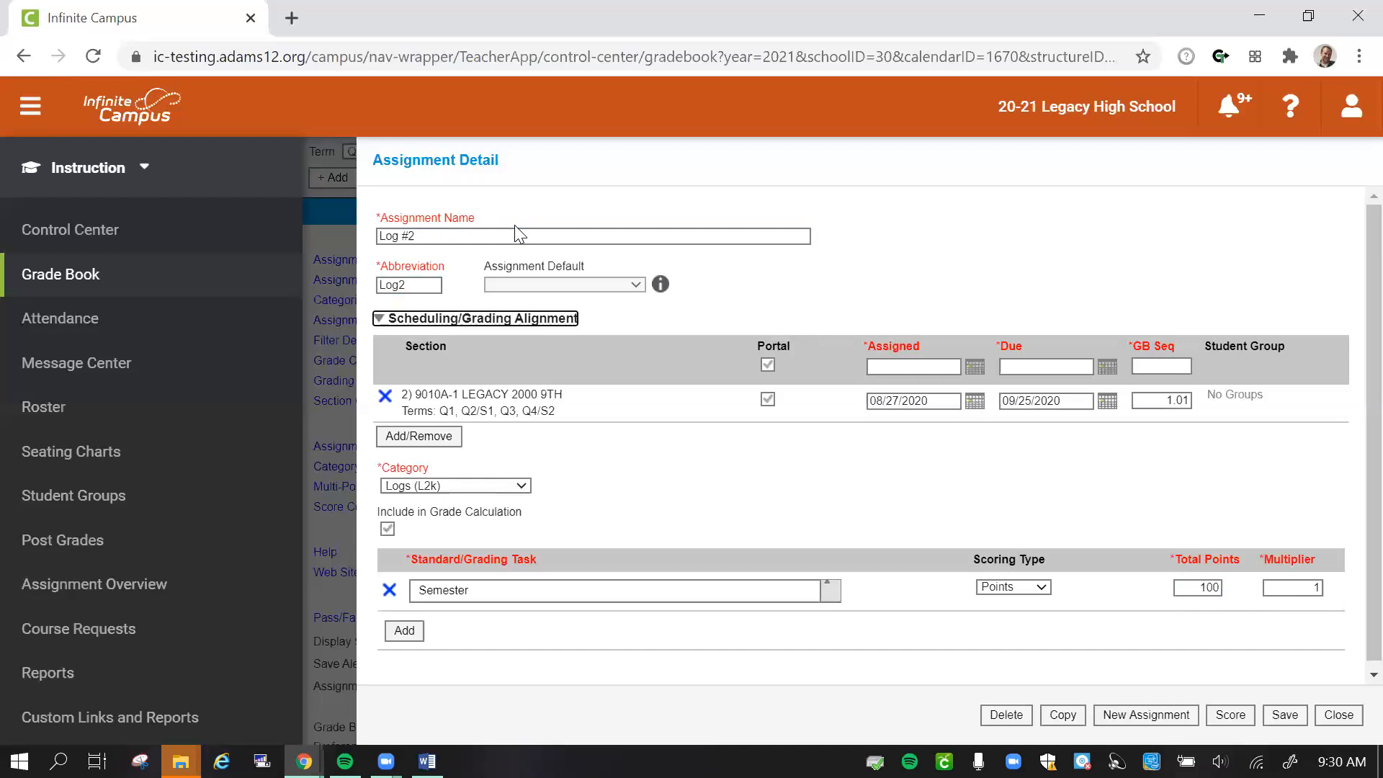
# - Set Log #2's grade book sequence to 1.02 and its assigned date to 09/21/2020
pyautogui.click(1185, 399)
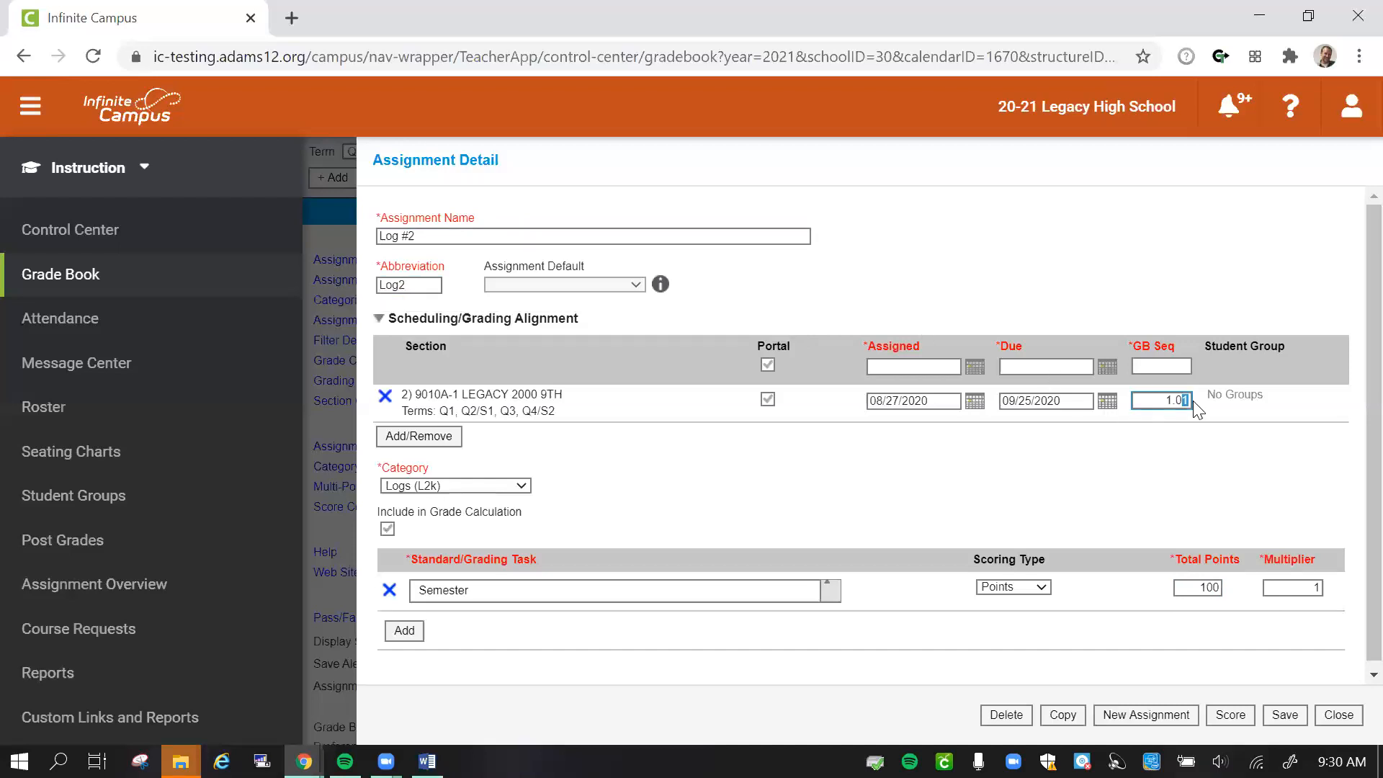
pyautogui.write('2')
pyautogui.click(977, 372)
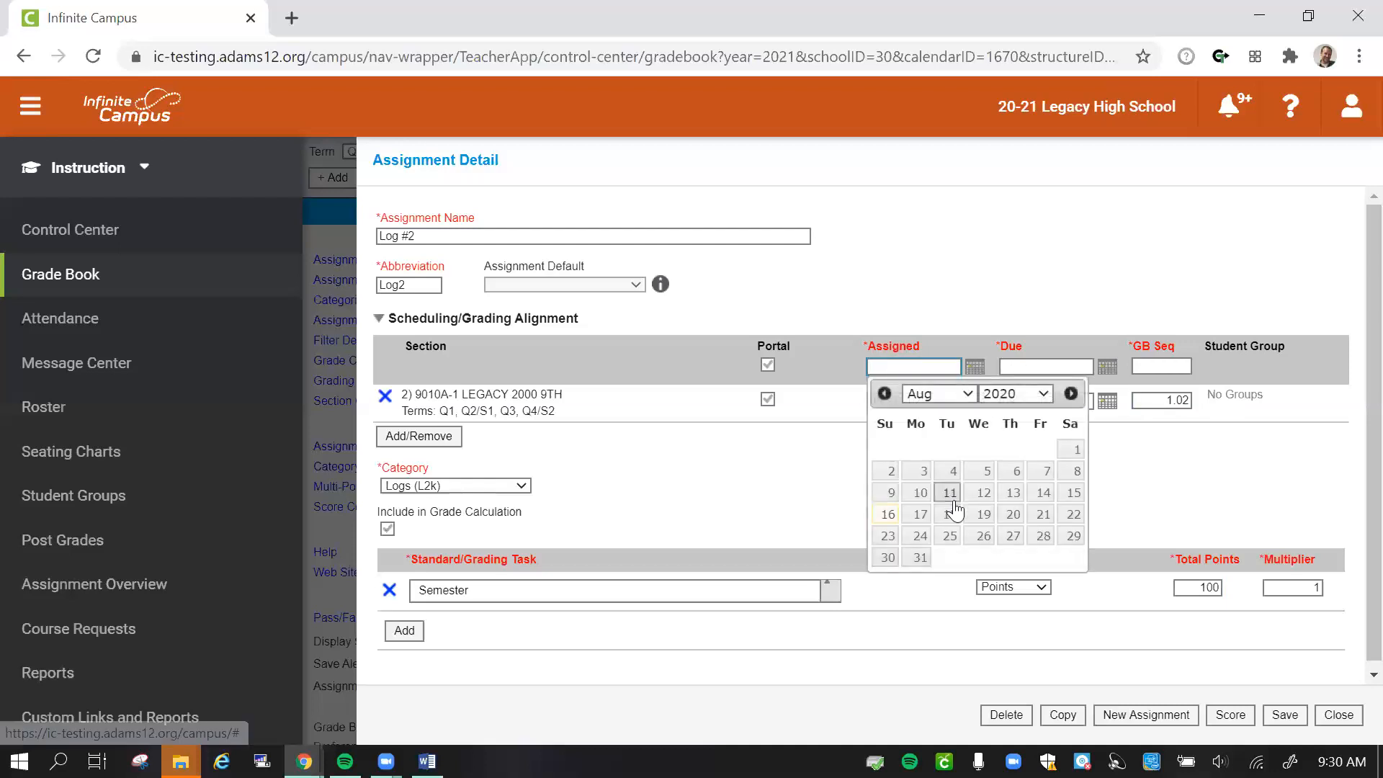
pyautogui.click(969, 392)
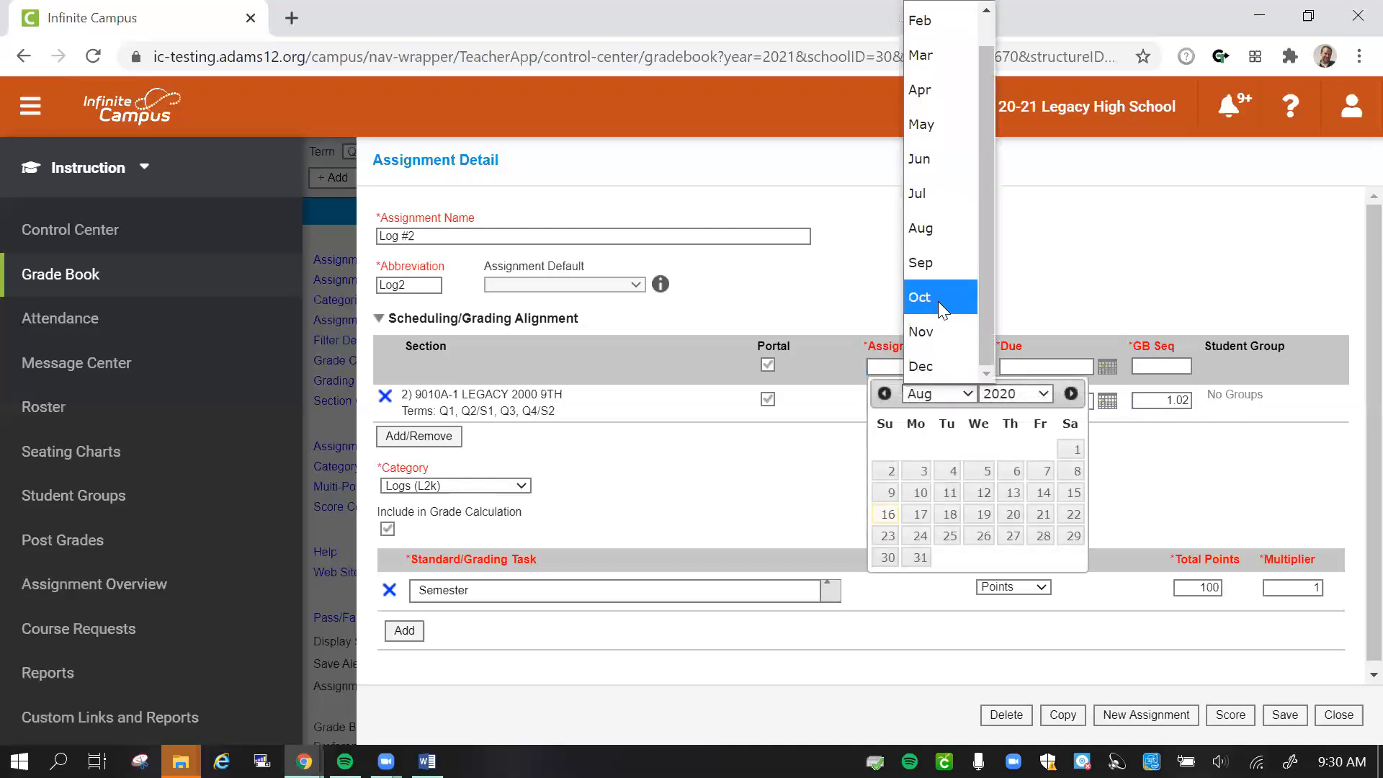
pyautogui.click(938, 301)
pyautogui.click(939, 391)
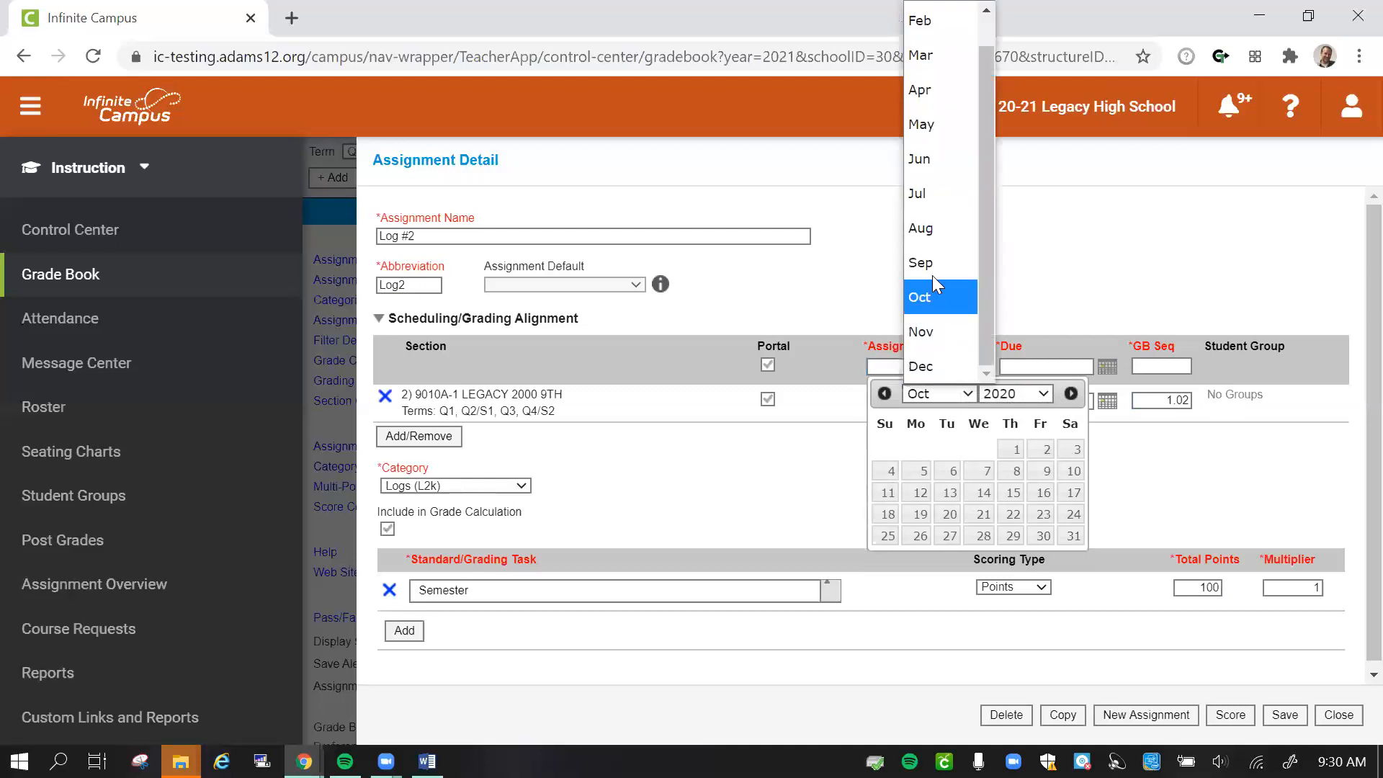
pyautogui.click(933, 265)
pyautogui.click(920, 513)
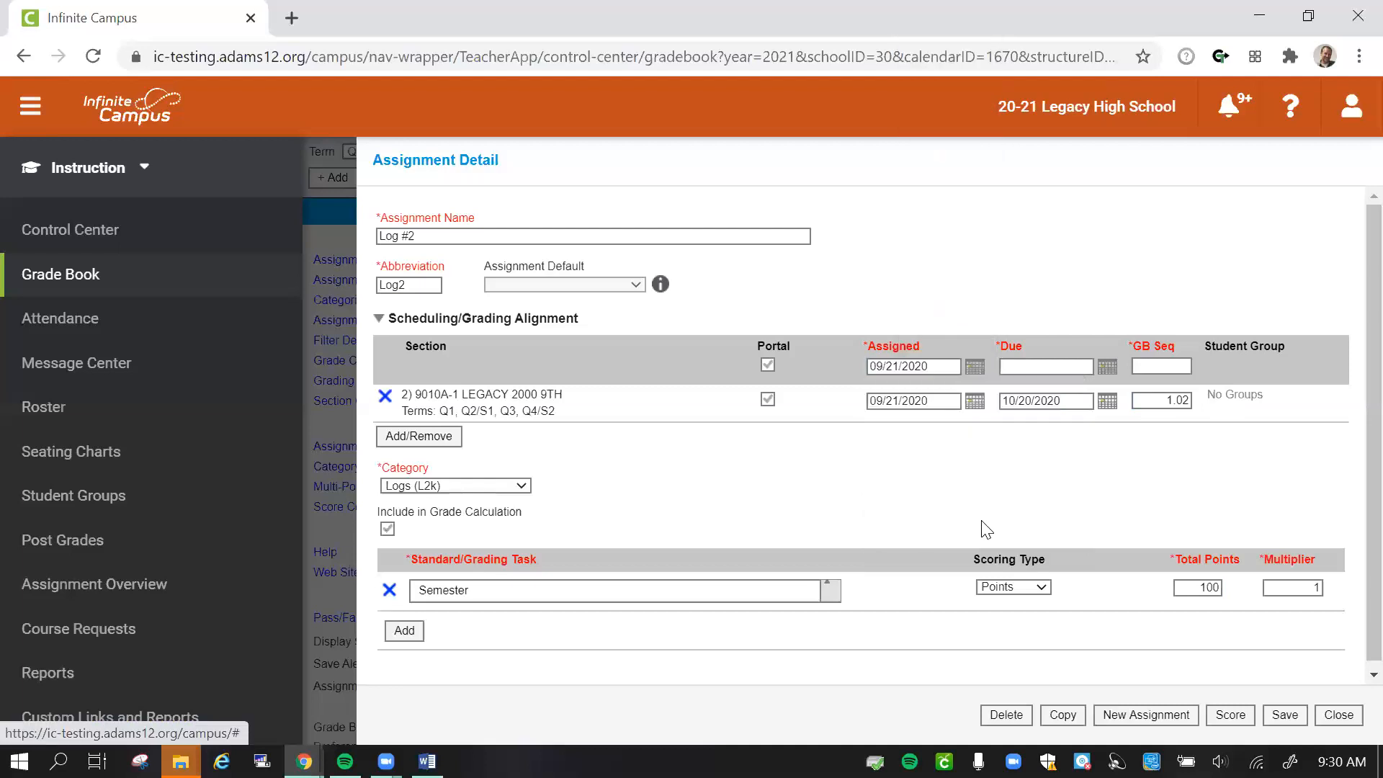
# - Set Log #2's due date to 10/20/2020 and save the assignment
pyautogui.click(1109, 369)
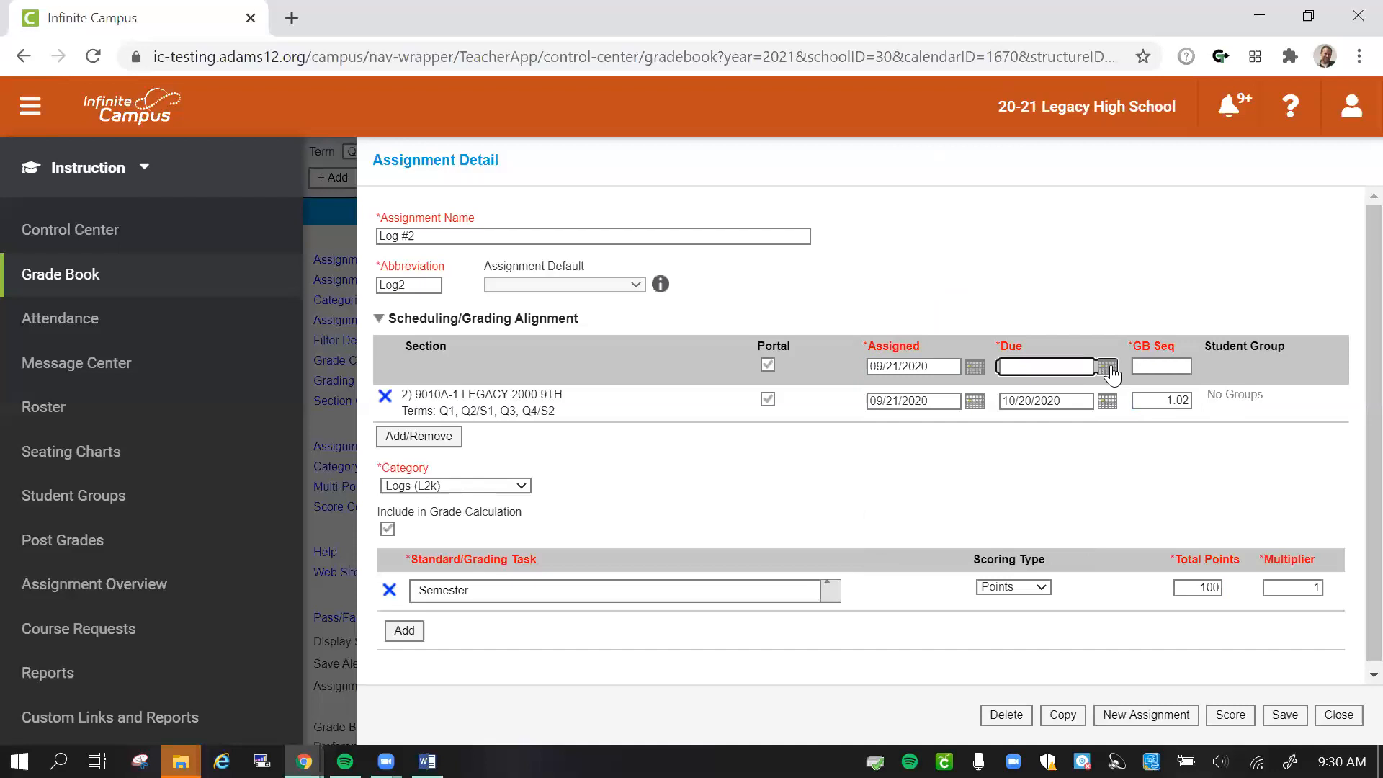
pyautogui.click(952, 442)
pyautogui.click(1283, 716)
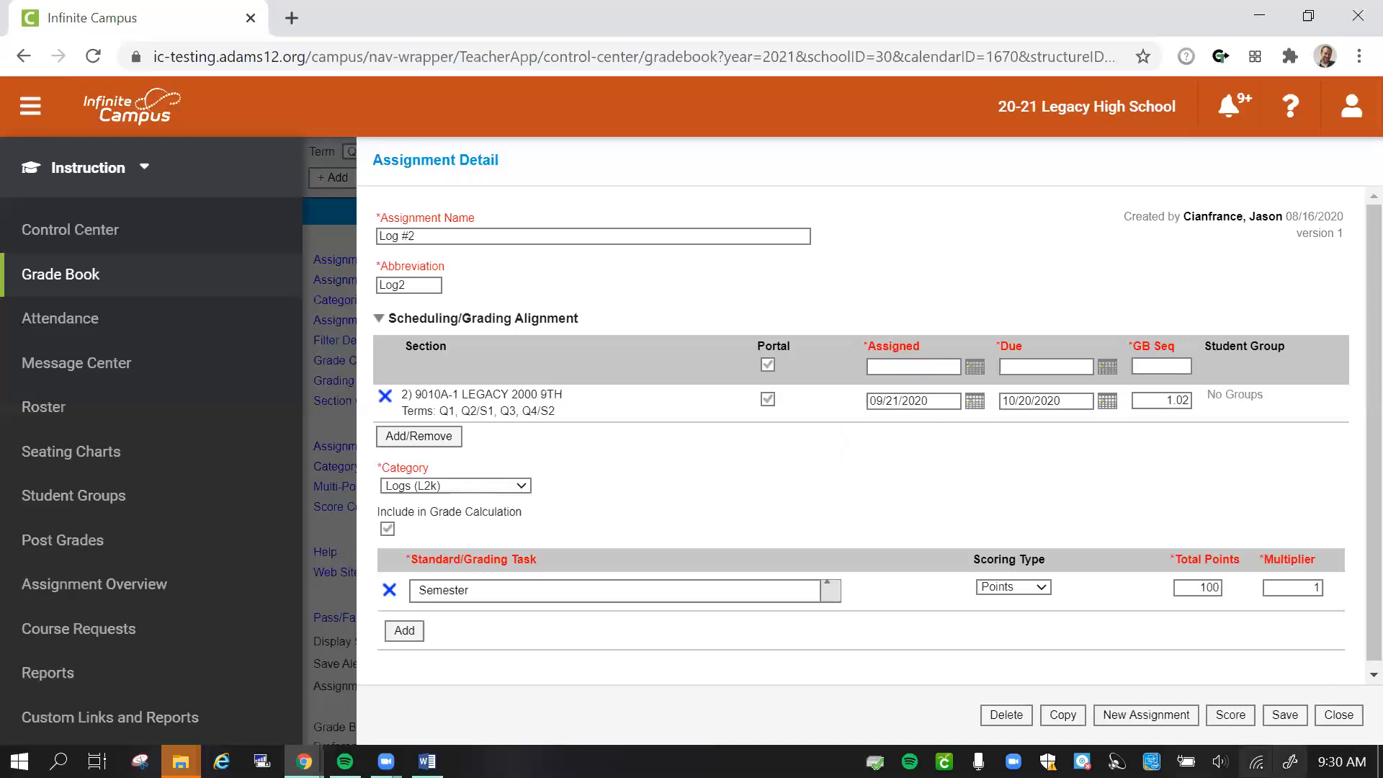
# - Start a new assignment named 90-Second Speech with the abbreviation 90sec
pyautogui.click(1145, 714)
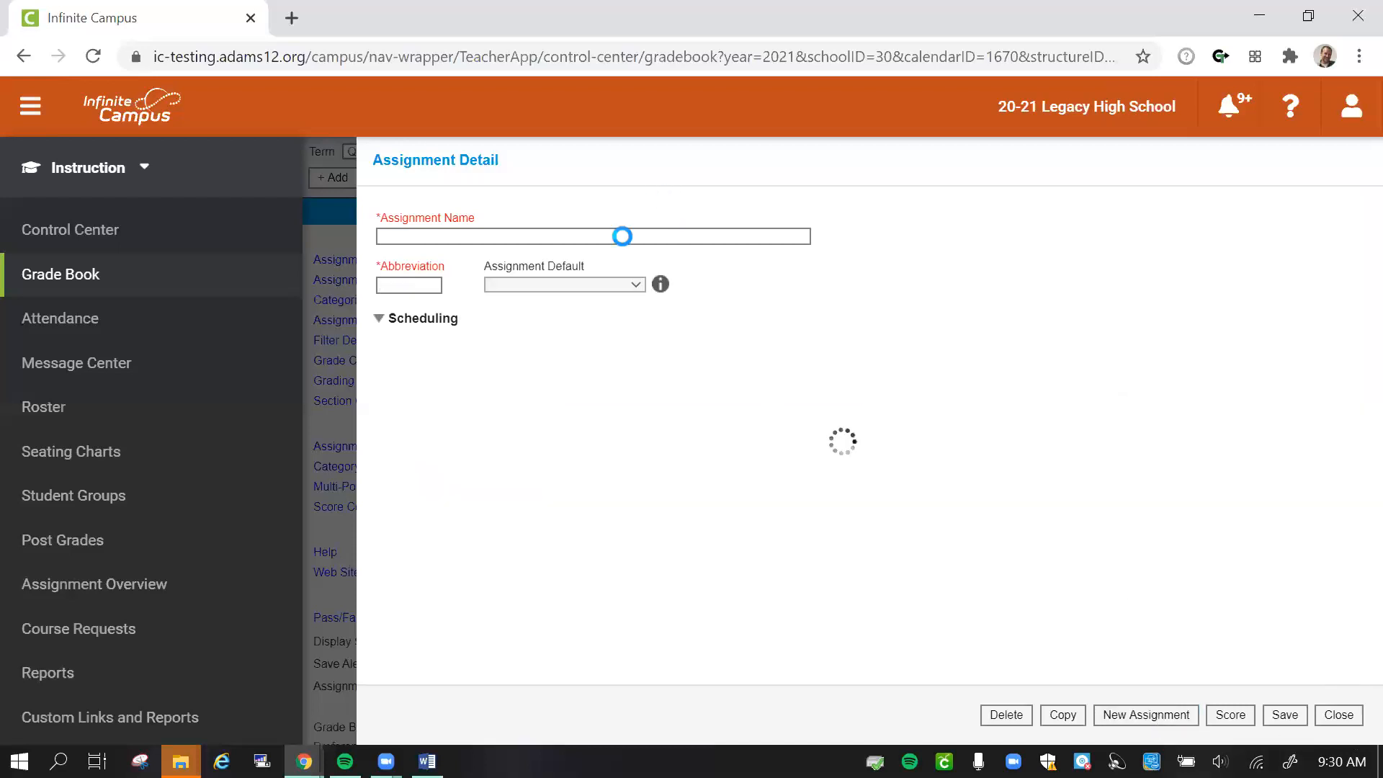
pyautogui.click(624, 238)
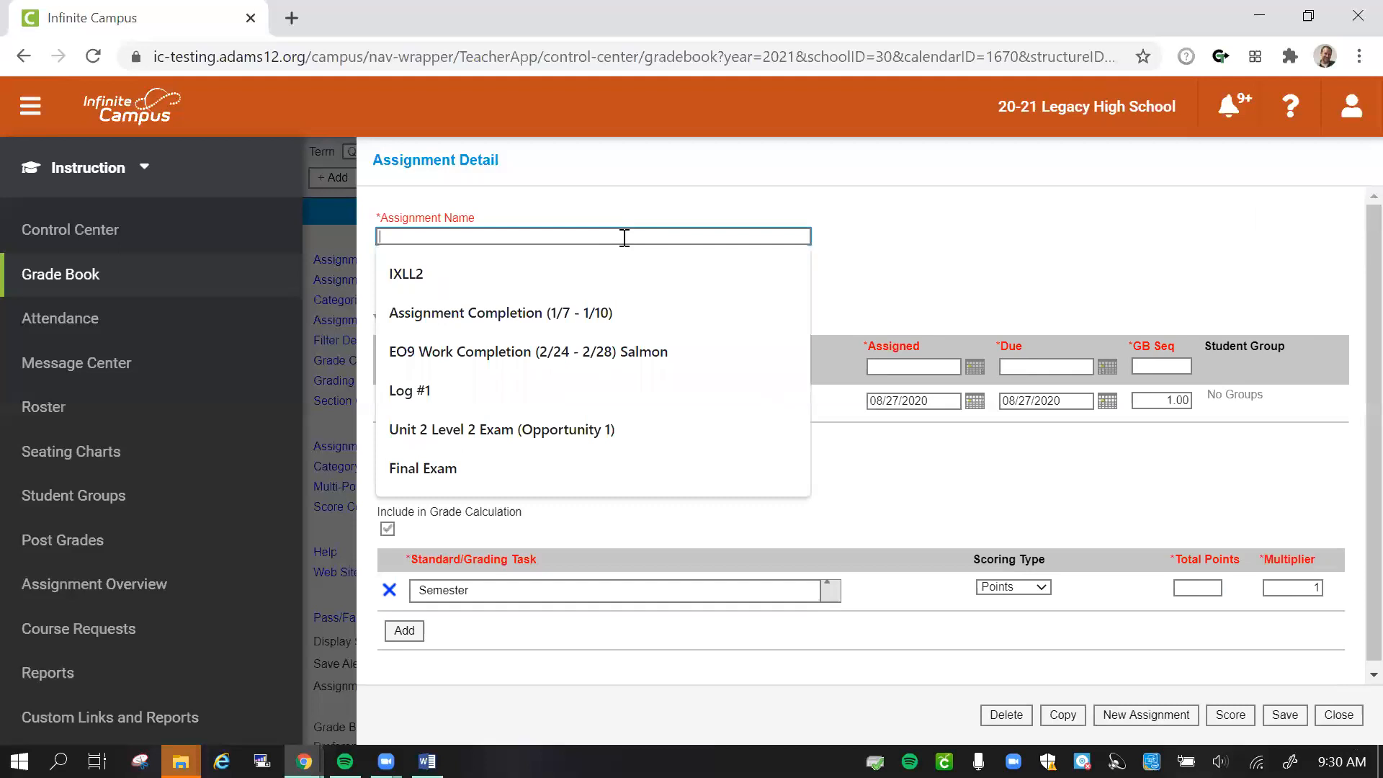
pyautogui.write('90')
pyautogui.press('Down')
pyautogui.press('Tab')
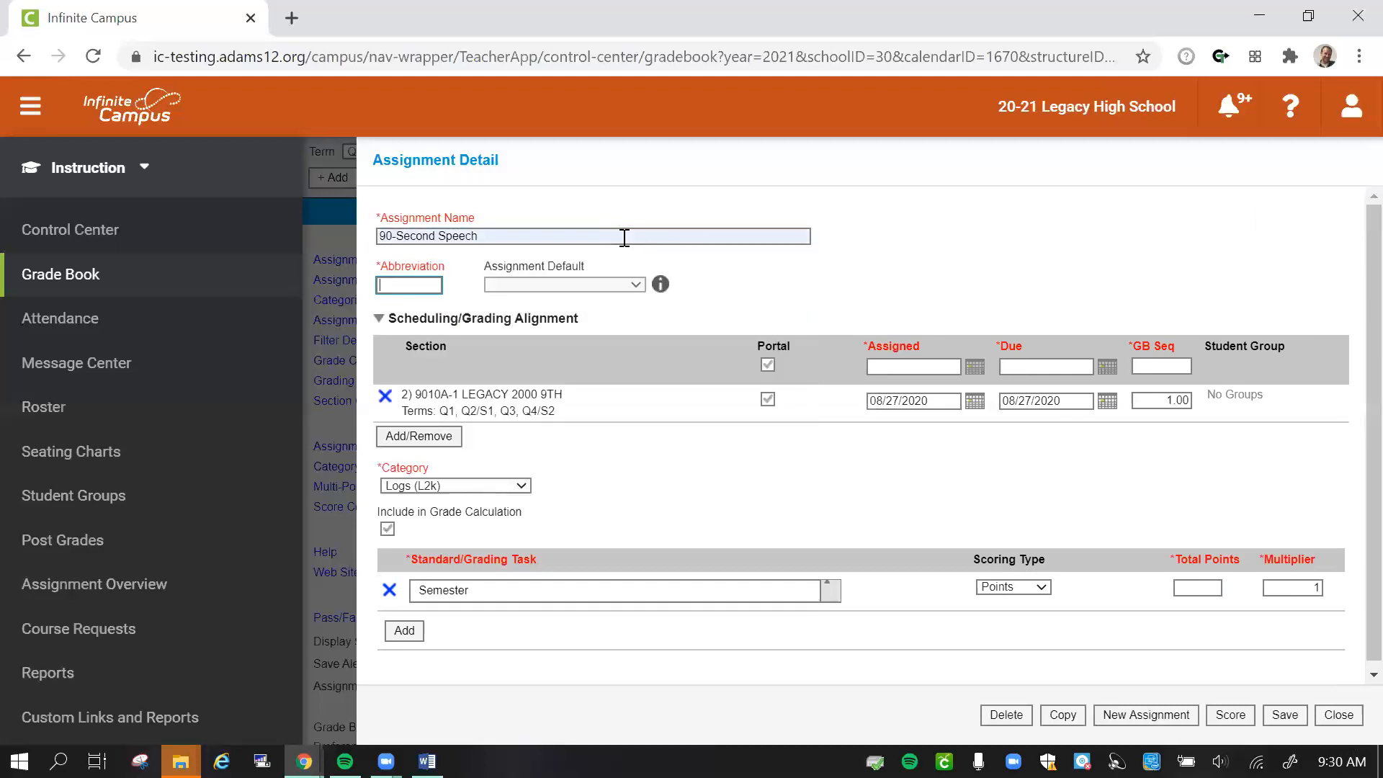
pyautogui.write('90sec')
# - Set the 90-Second Speech's grade book sequence to 2.01 and its category to Speeches (L2k)
pyautogui.click(1177, 402)
pyautogui.moveTo(1177, 402); pyautogui.dragTo(1209, 410)
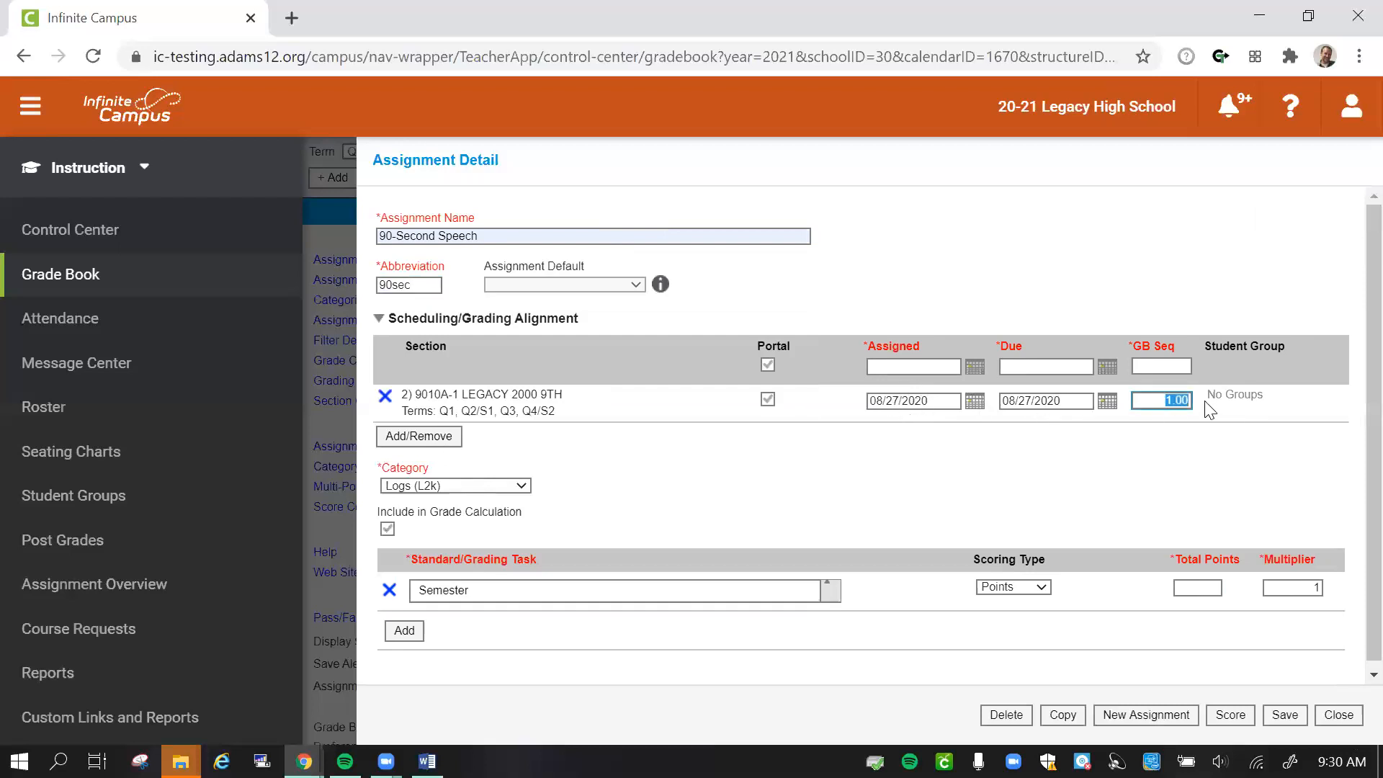
pyautogui.write('2.01')
pyautogui.click(450, 485)
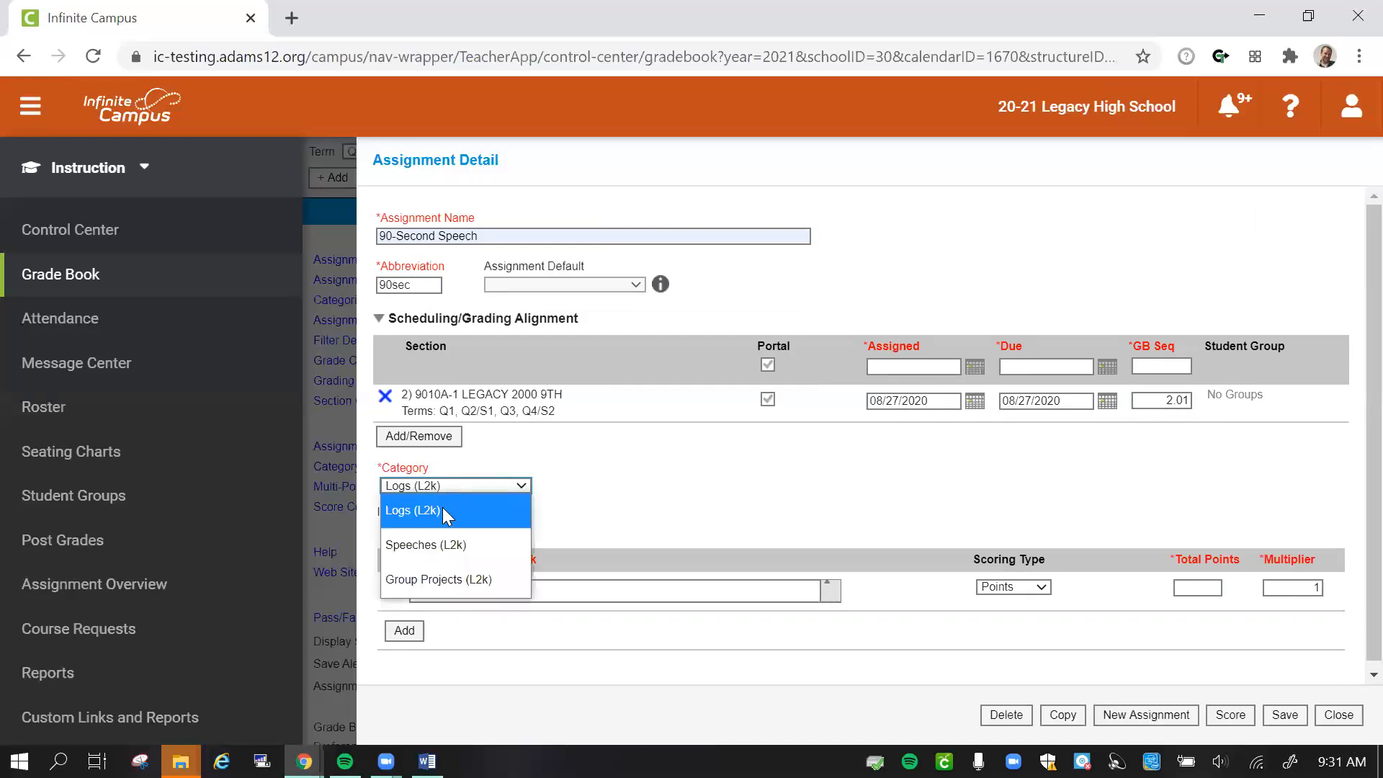
pyautogui.click(445, 546)
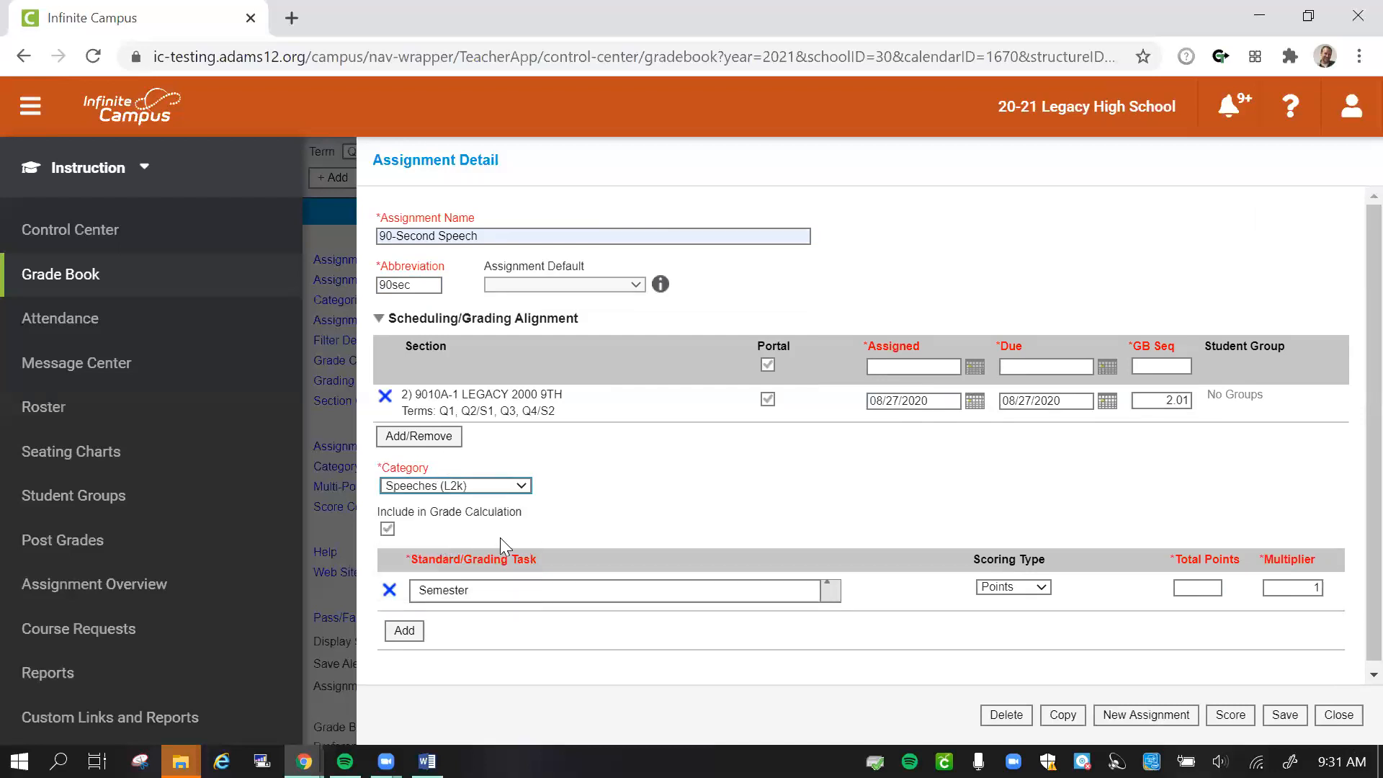
# - Give the 90-Second Speech 100 total points and save the assignment
pyautogui.click(1204, 589)
pyautogui.write('100')
pyautogui.click(1295, 717)
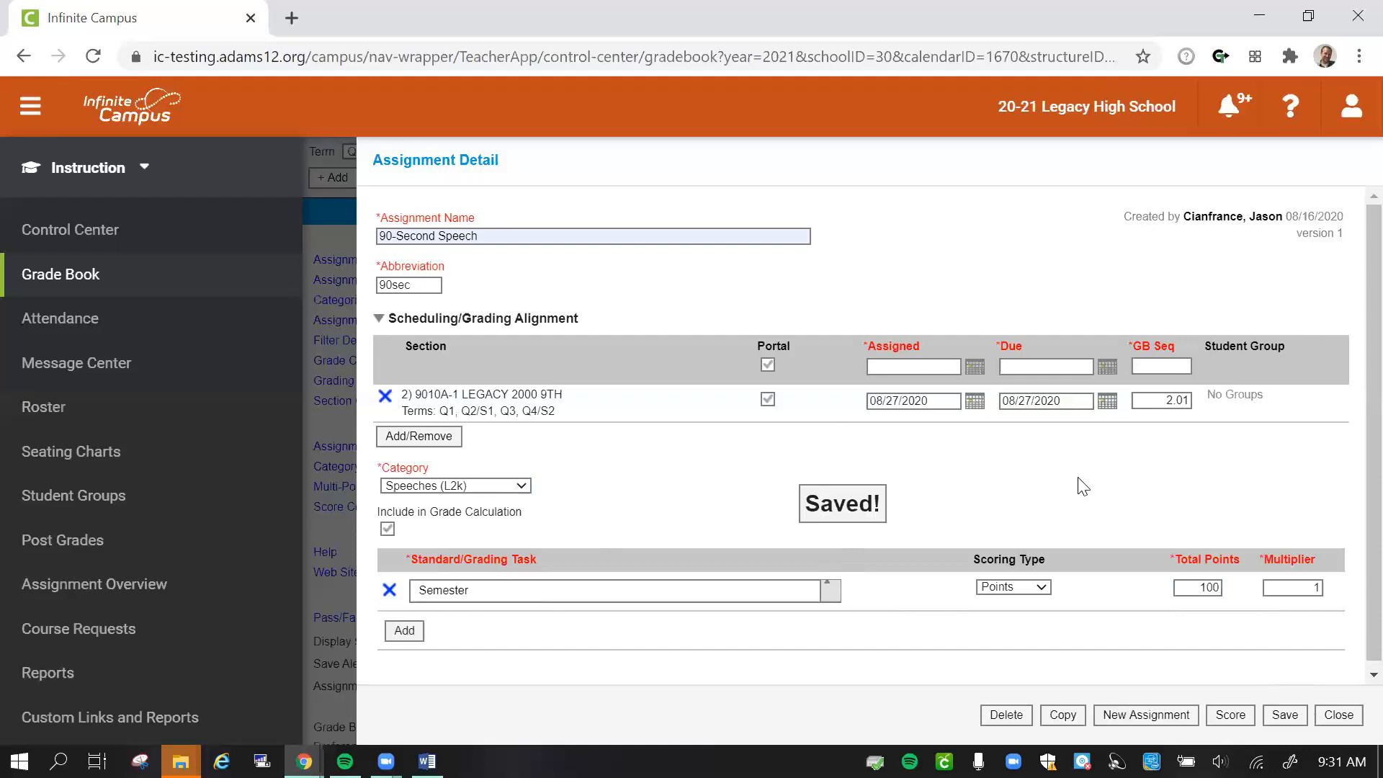
# - Start a new assignment named Stand Alone PPT with the abbreviation SAP
pyautogui.click(1146, 715)
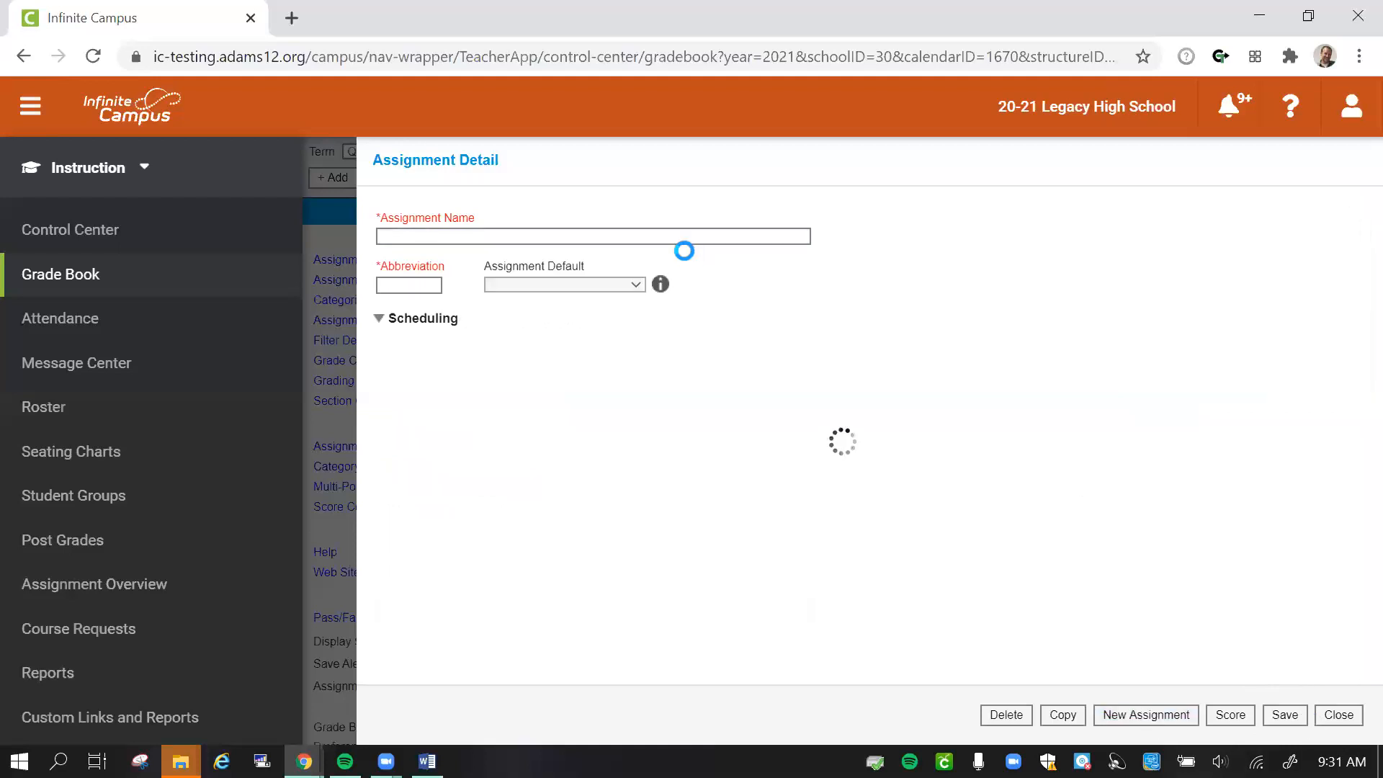
pyautogui.click(677, 232)
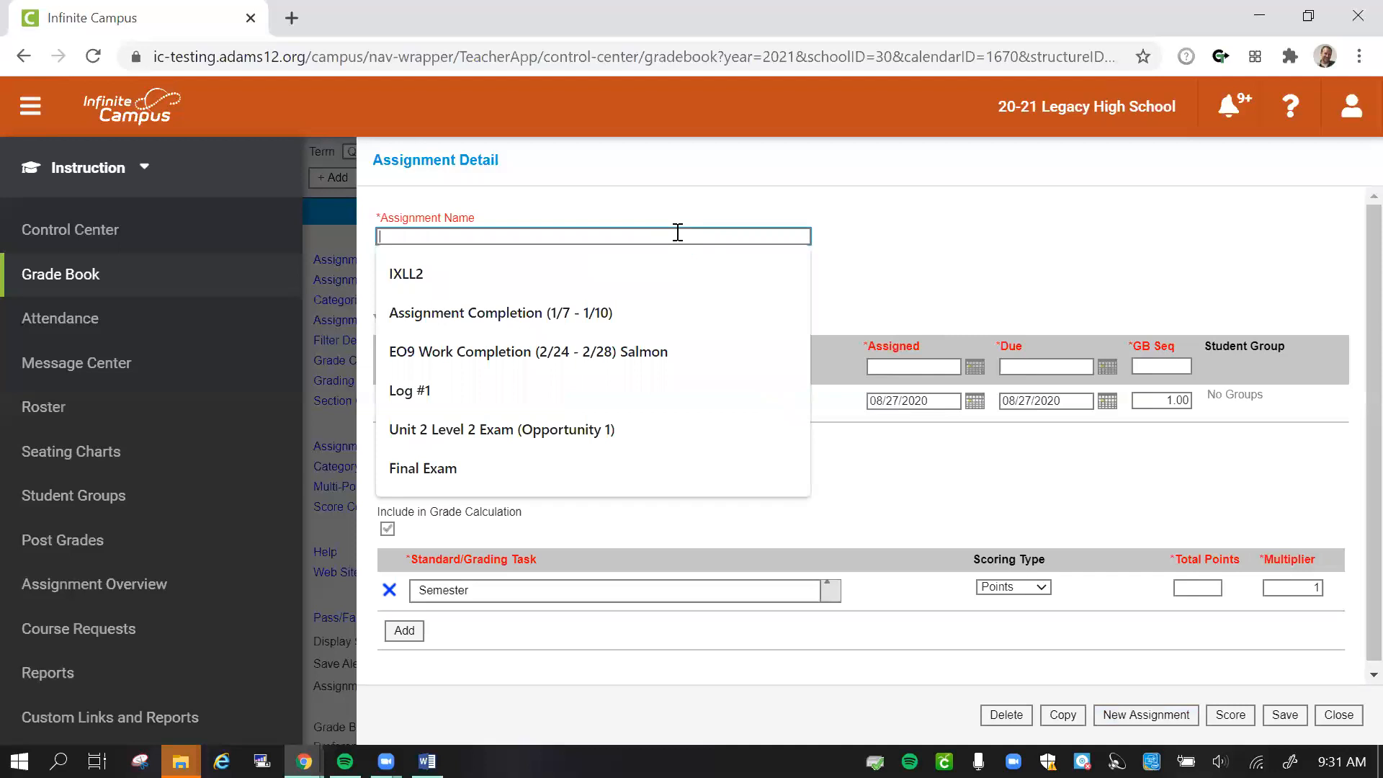
pyautogui.write('Stand')
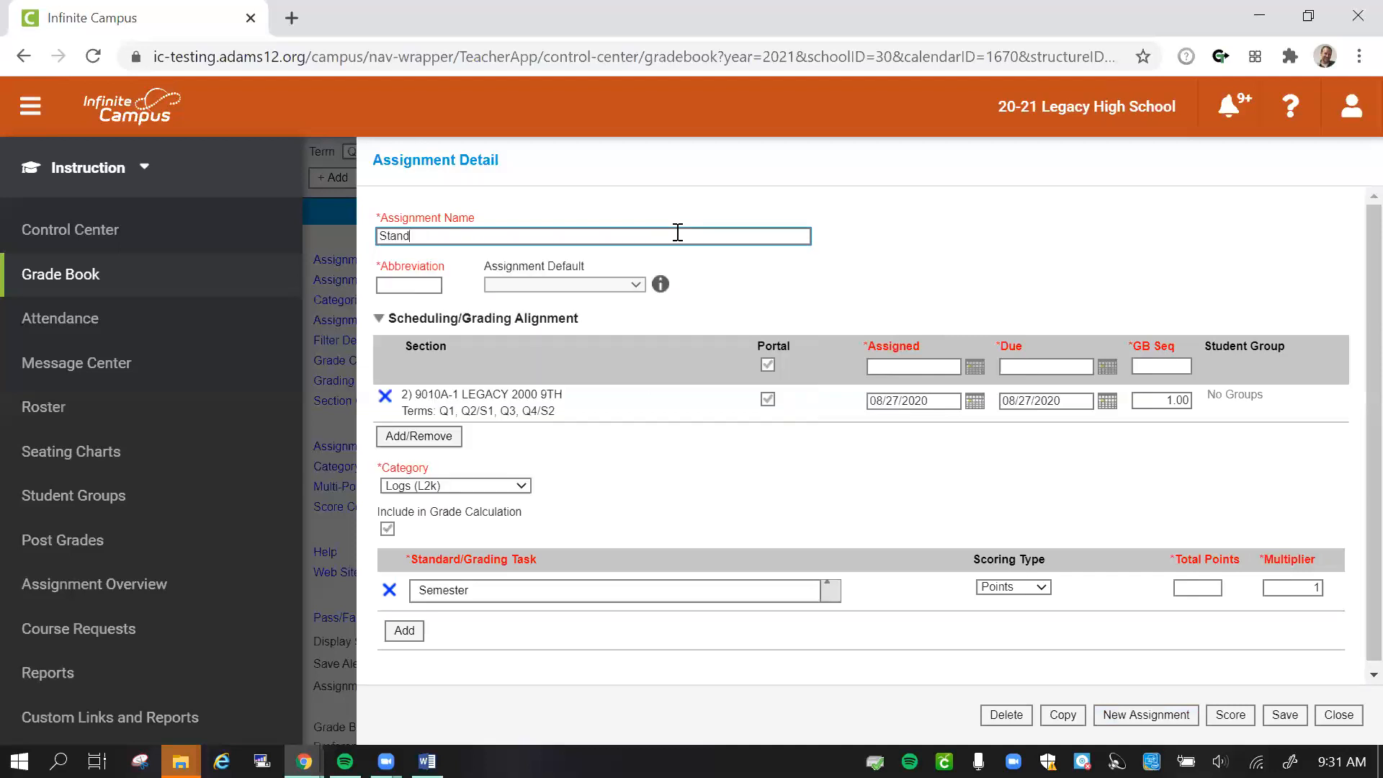
pyautogui.write(' Alone PPT')
pyautogui.press('Tab')
pyautogui.write('SAP')
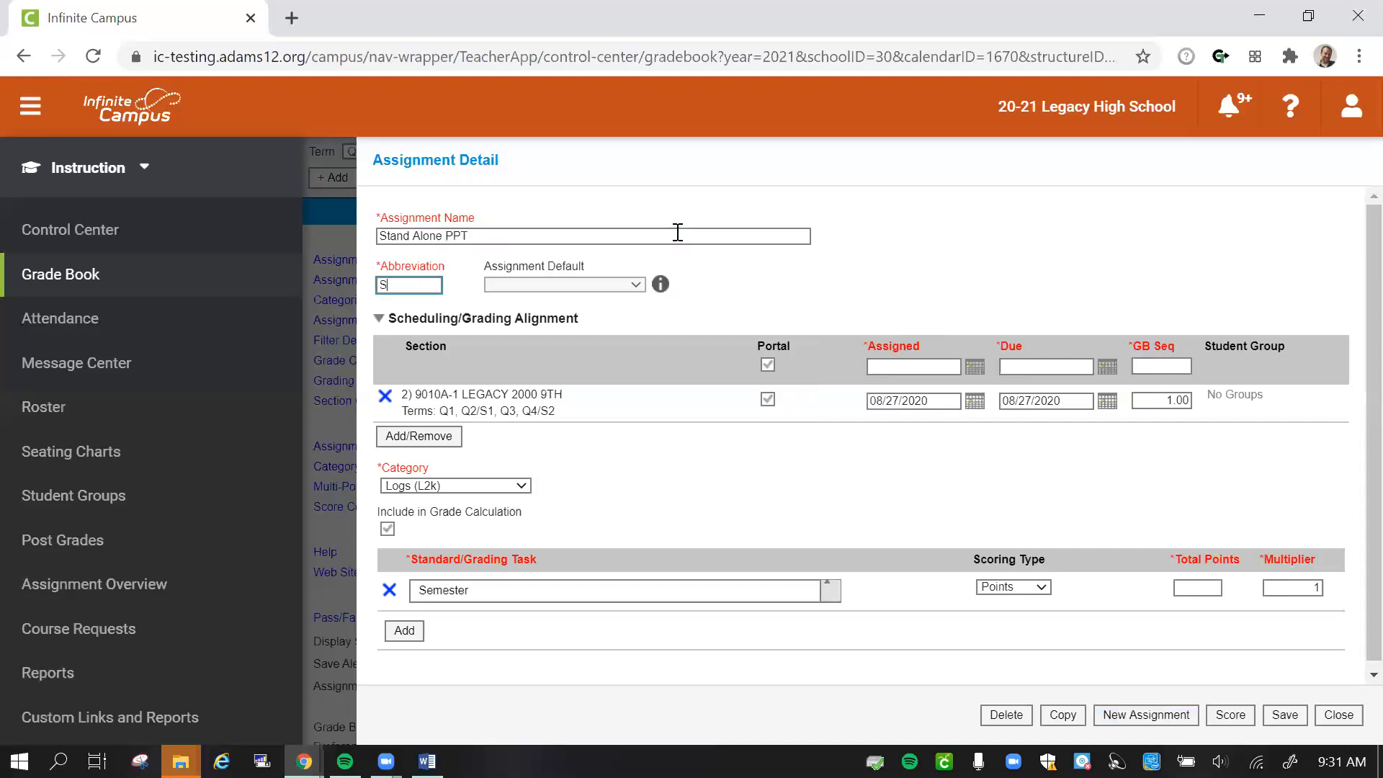
# - Set the Stand Alone PPT's assigned date to 10/05/2020 and its due date to 10/30/2020
pyautogui.click(951, 368)
pyautogui.click(948, 393)
pyautogui.scroll(-1, 933, 311)
pyautogui.press('Return')
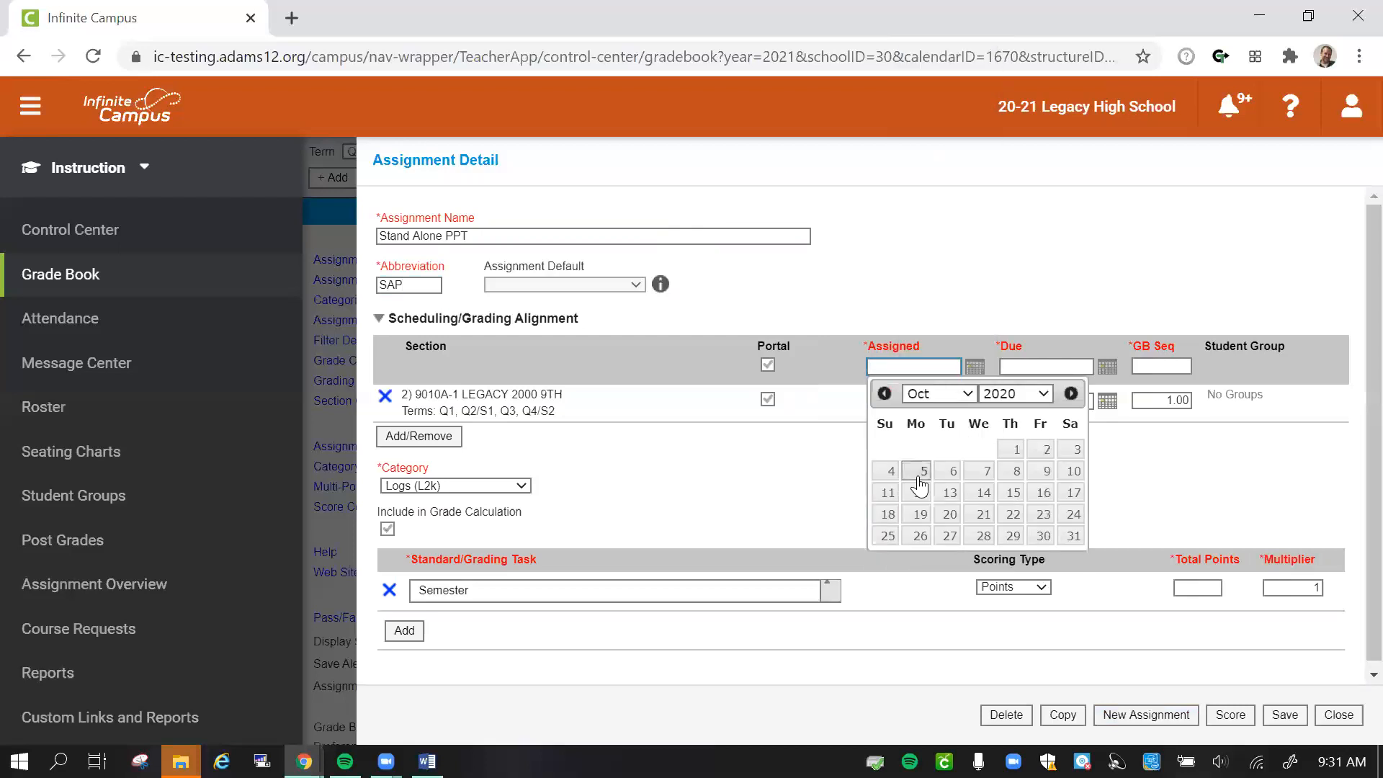
pyautogui.click(916, 472)
pyautogui.click(1107, 369)
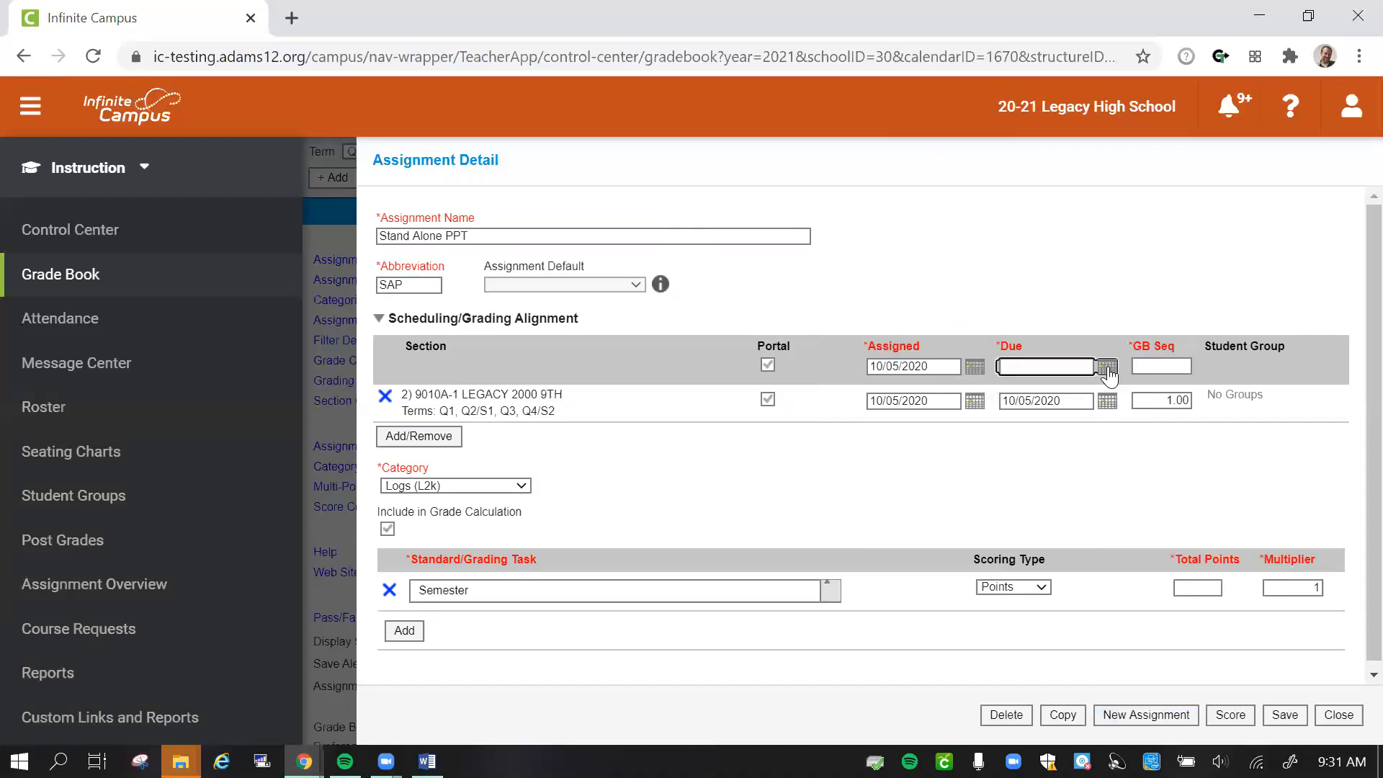
pyautogui.click(1171, 537)
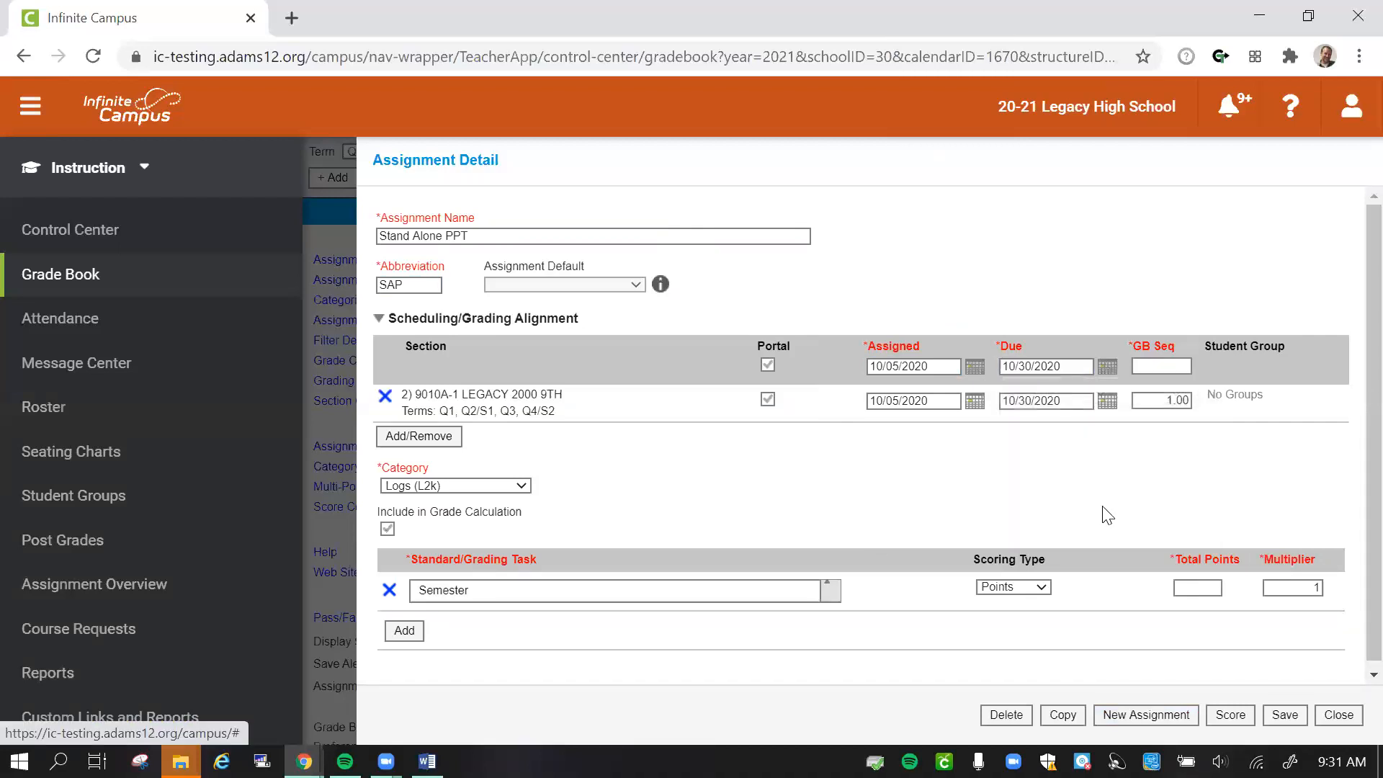
# - Save the Stand Alone PPT with grade book sequence 3.01, category Group Projects (L2k) and 100 total points
pyautogui.click(1171, 400)
pyautogui.write('3')
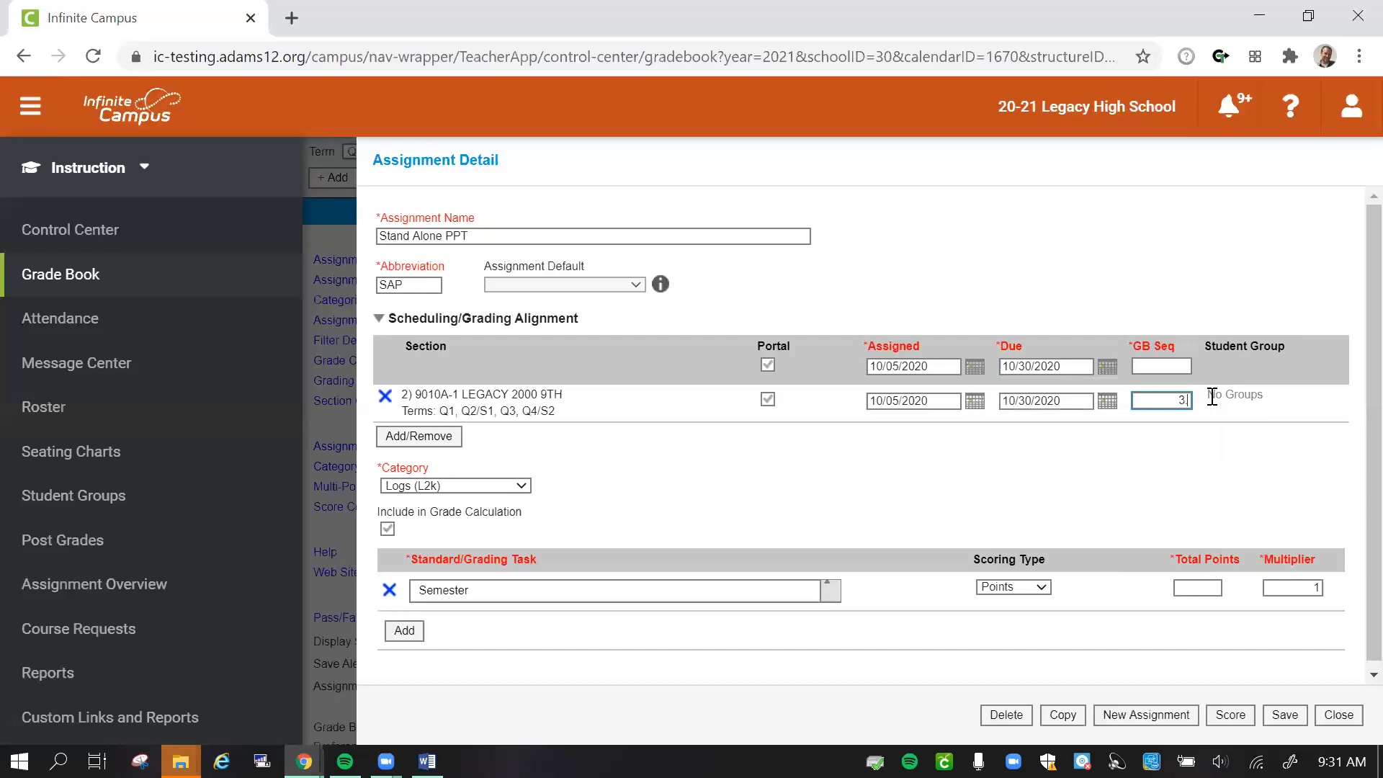
pyautogui.click(495, 484)
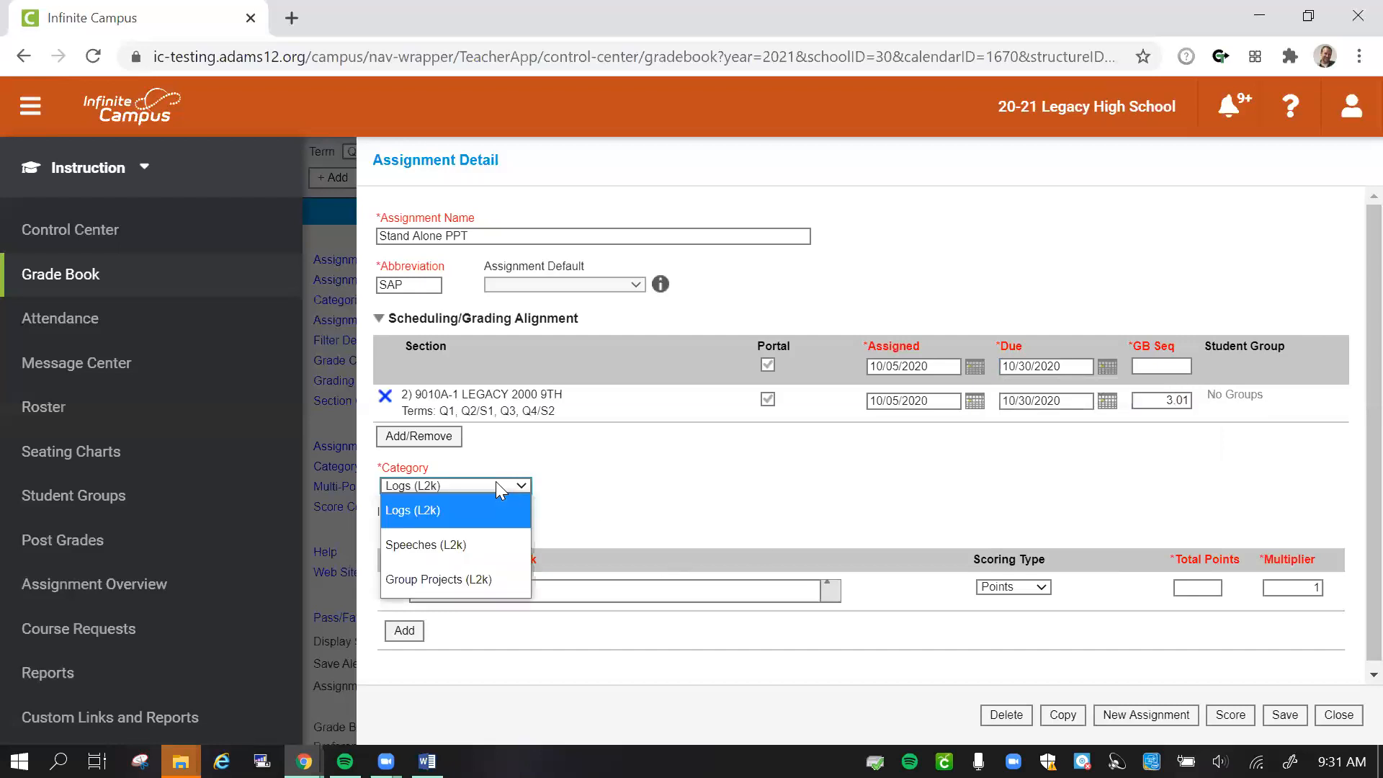
pyautogui.click(462, 585)
pyautogui.click(1189, 587)
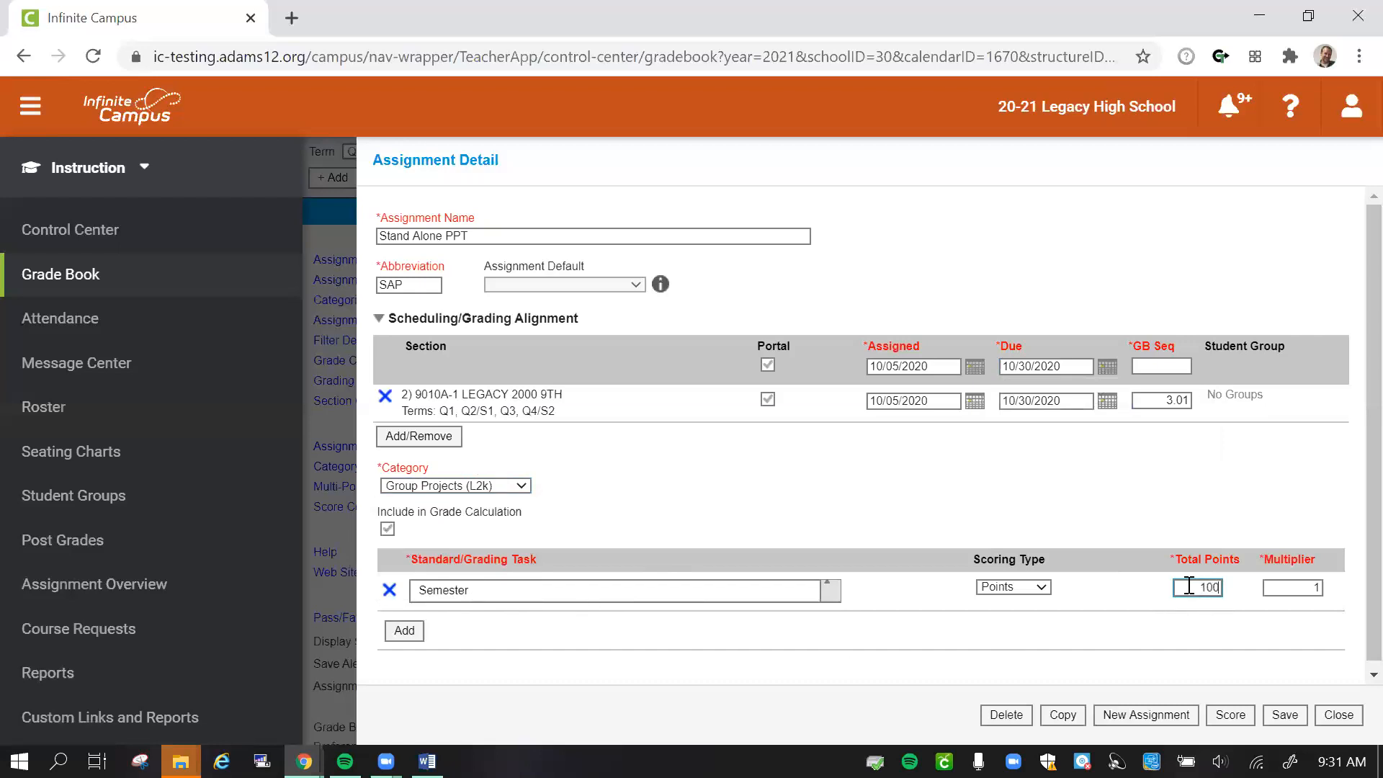
pyautogui.click(1286, 714)
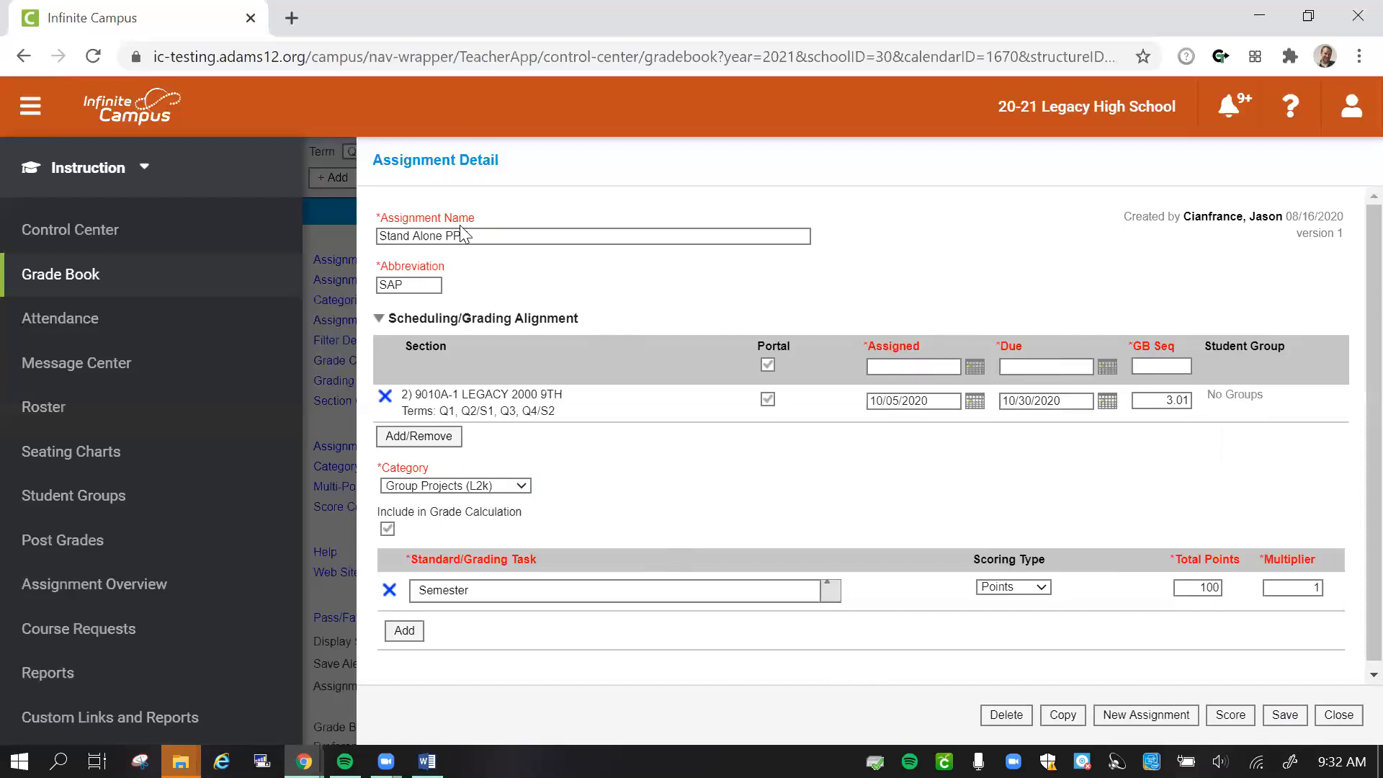
# - Switch to the Gradebook Set up (1) document in Word and examine its category weights and the assignment sequence numbering within each category
pyautogui.moveTo(468, 235); pyautogui.dragTo(376, 236)
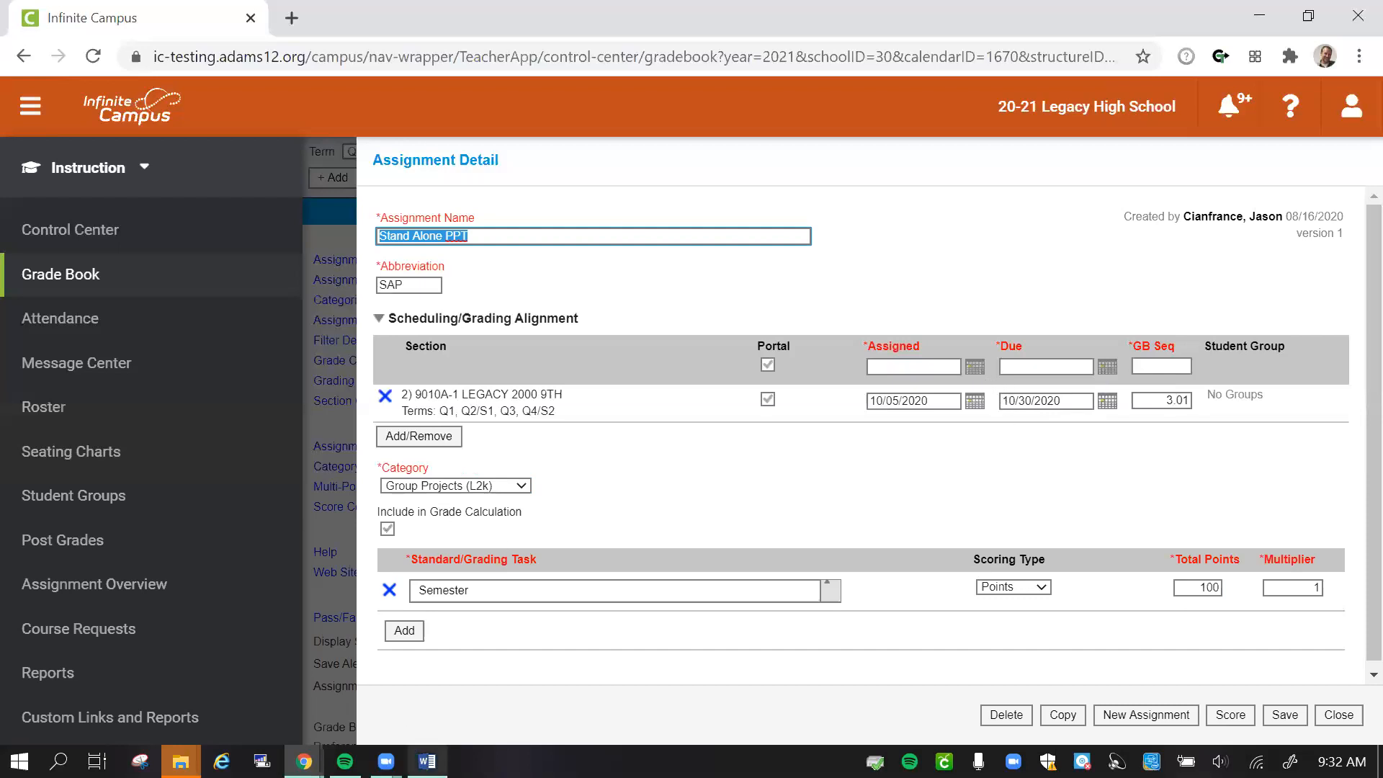
pyautogui.moveTo(428, 761)
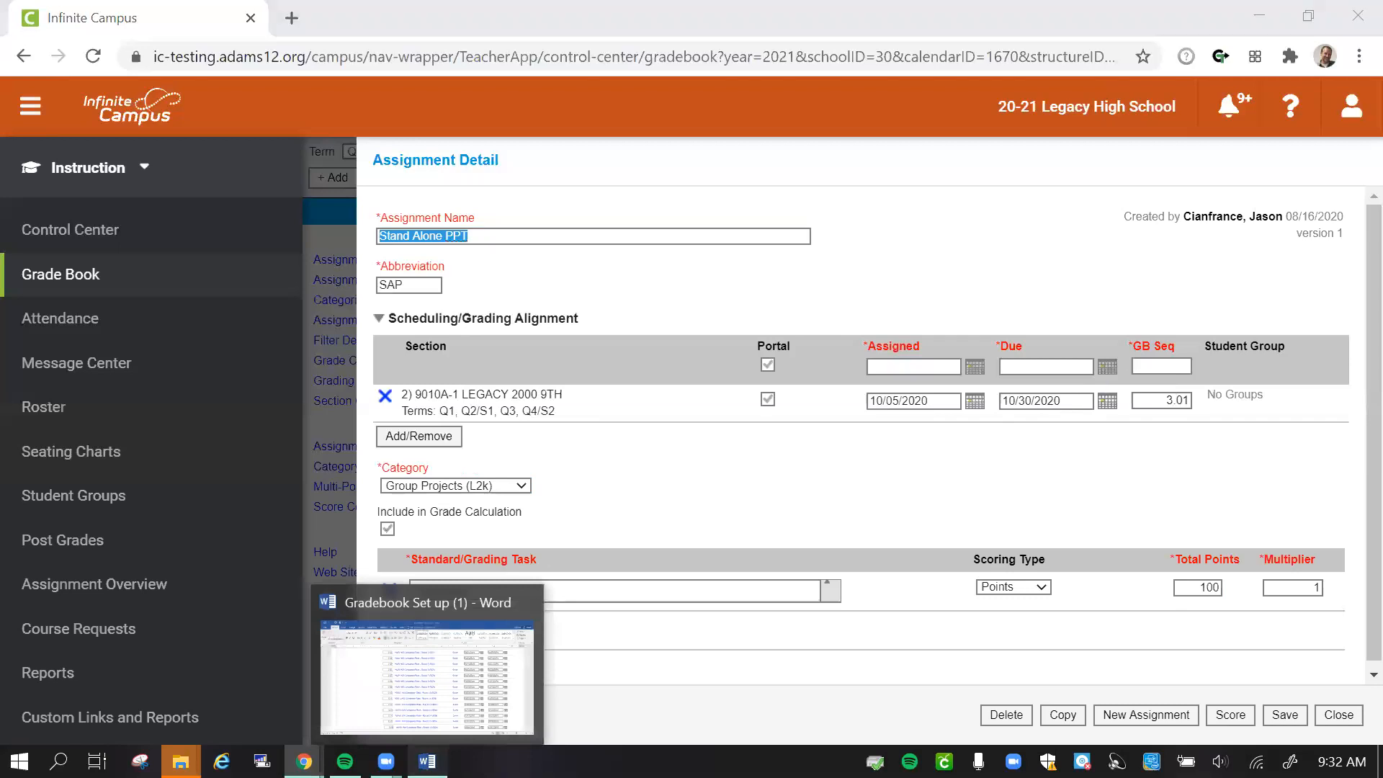
pyautogui.click(427, 762)
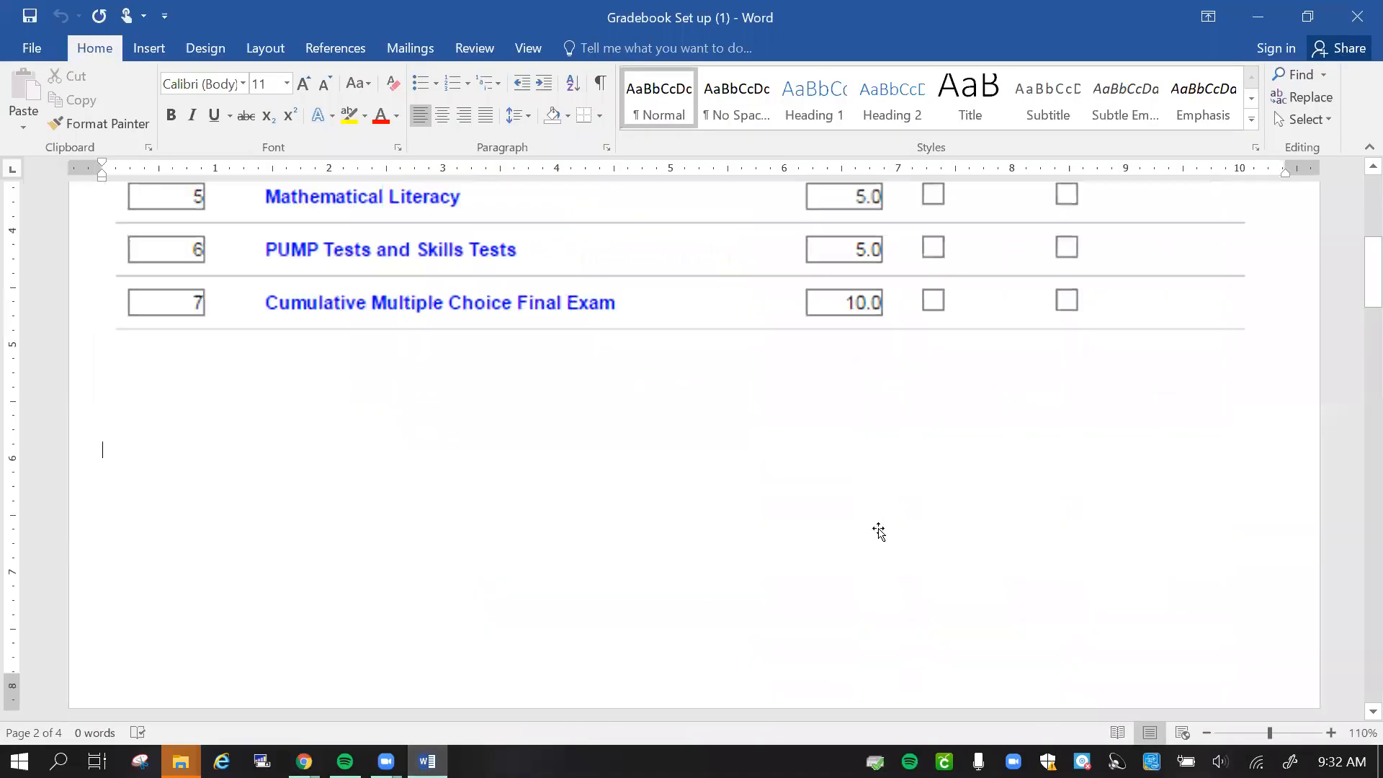
pyautogui.scroll(6, 879, 531)
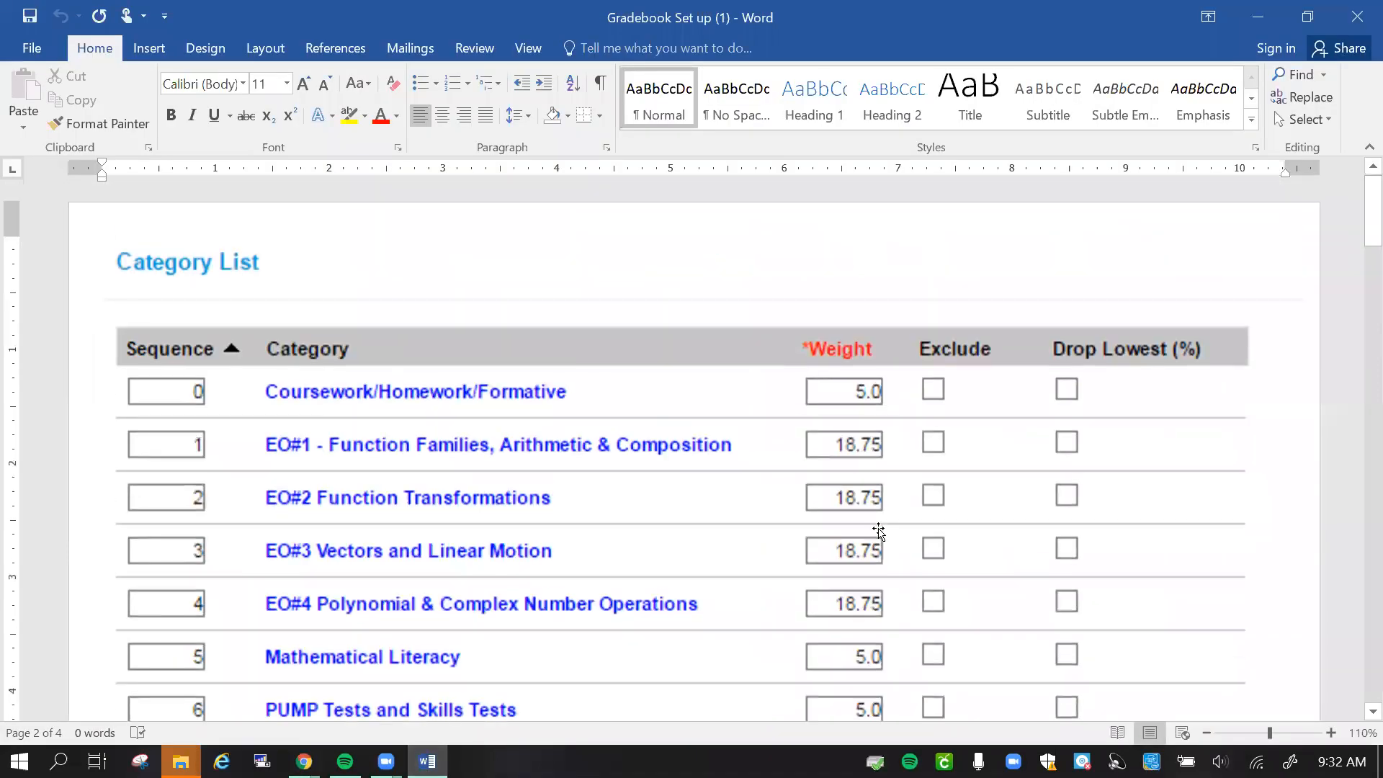
pyautogui.scroll(-2, 879, 531)
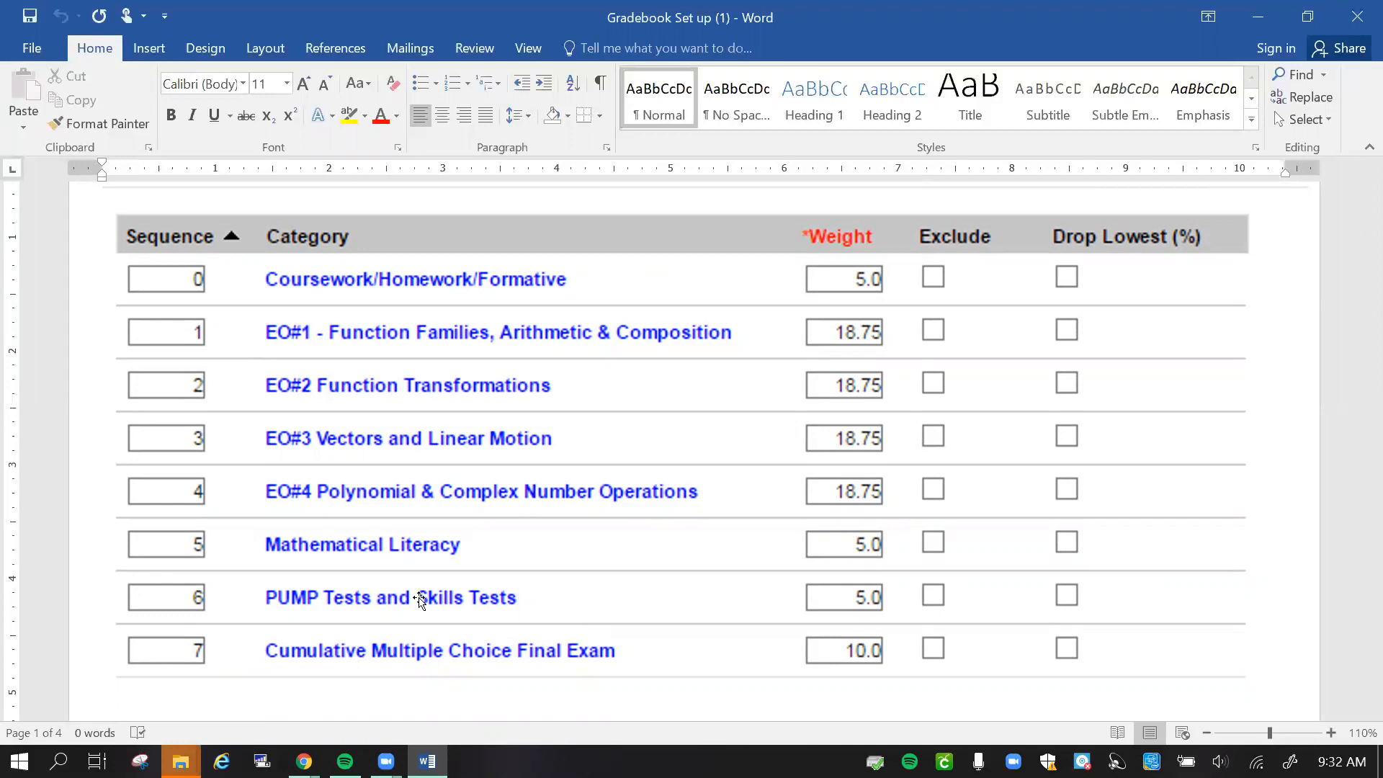
pyautogui.scroll(-10, 442, 595)
pyautogui.scroll(-15, 458, 608)
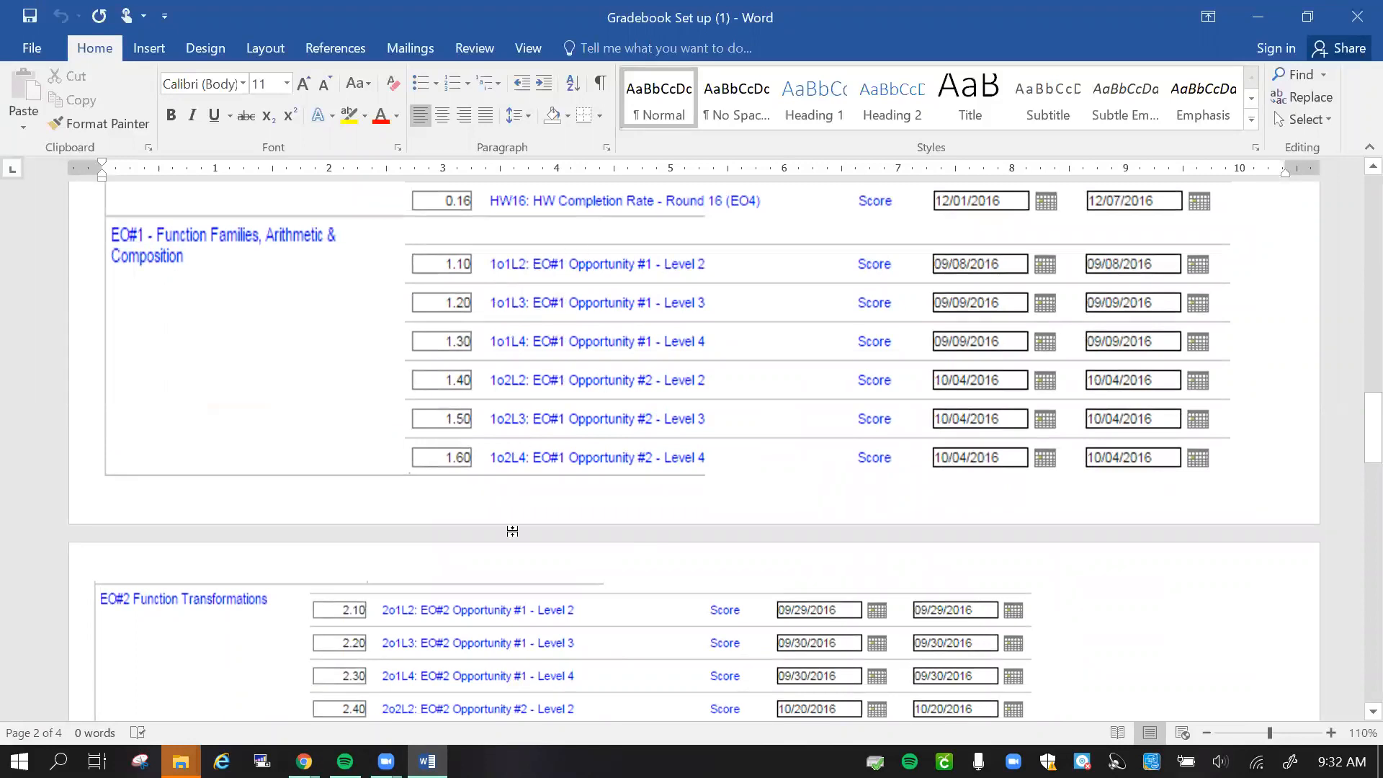
pyautogui.scroll(-3, 508, 603)
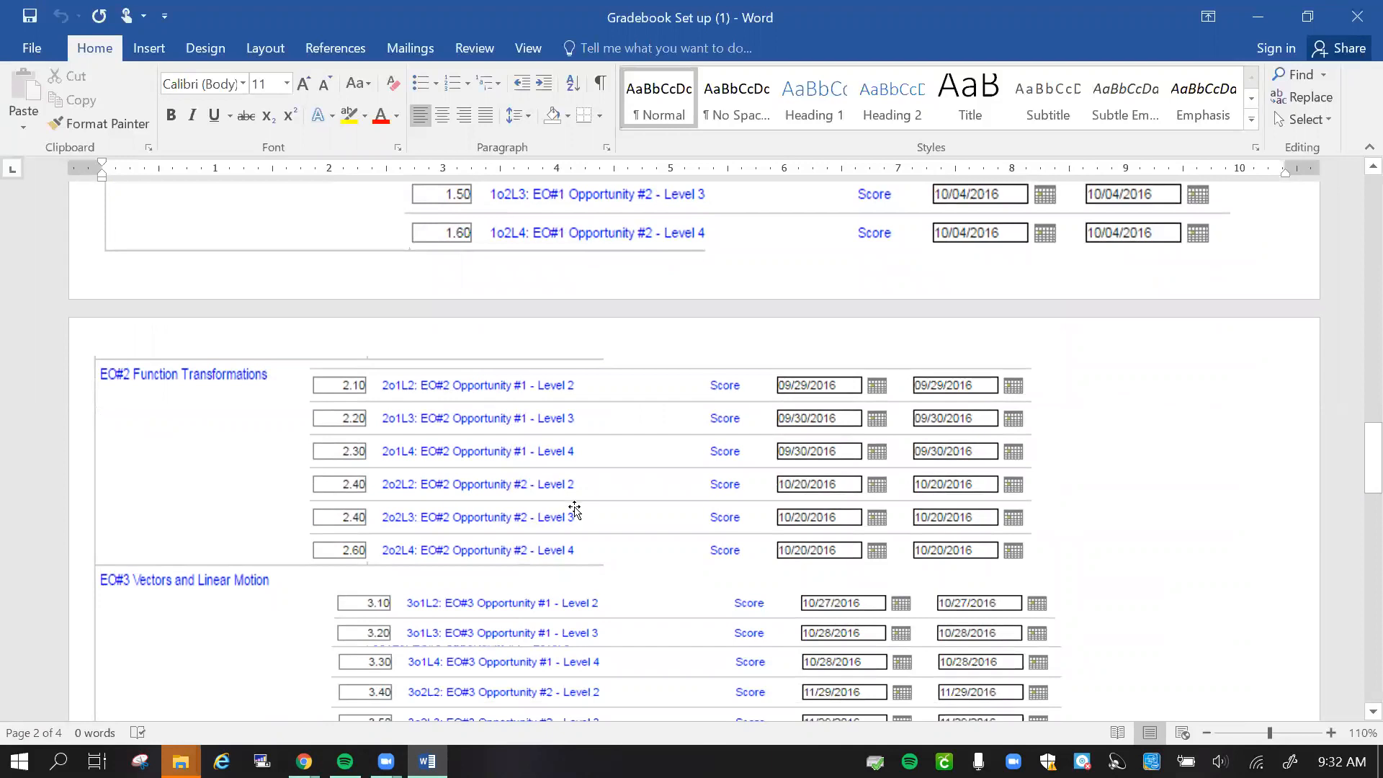
pyautogui.scroll(-4, 608, 531)
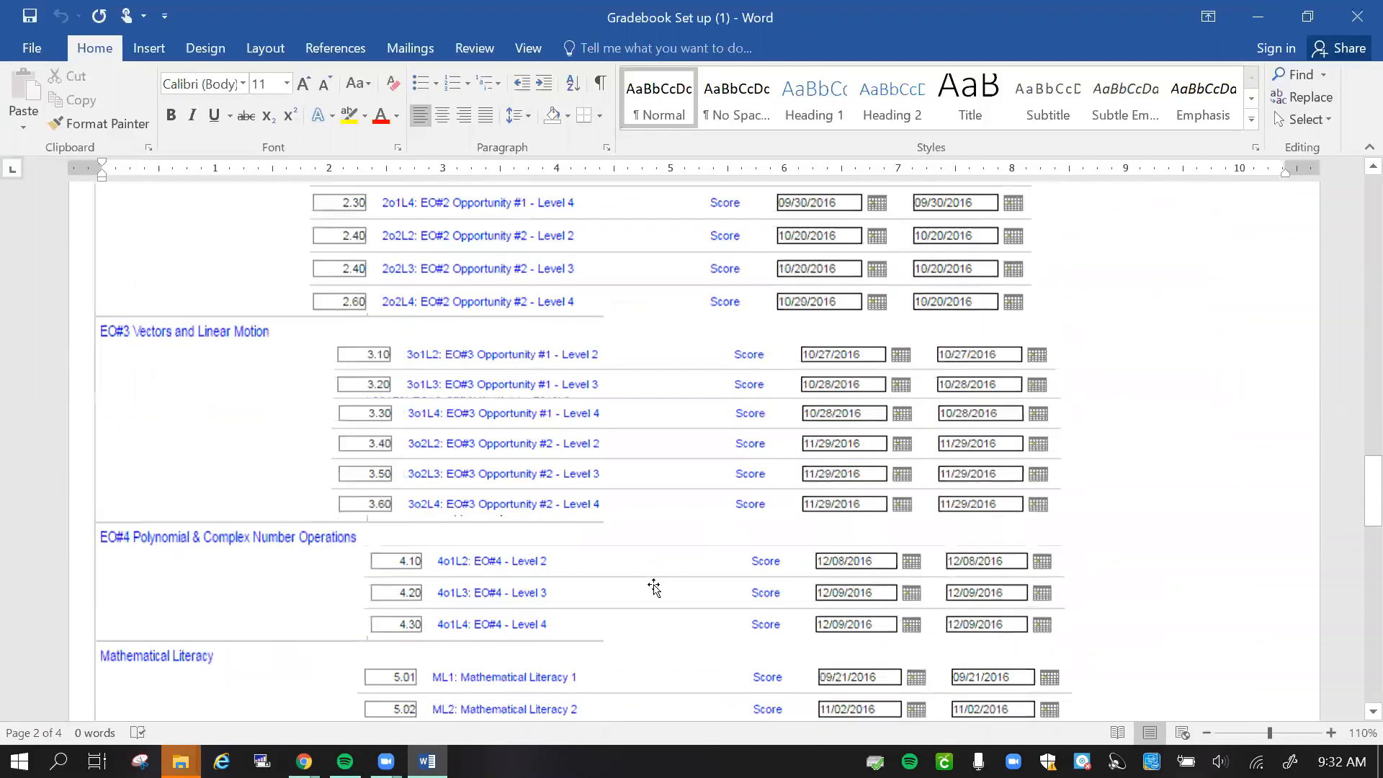
pyautogui.scroll(-2, 654, 587)
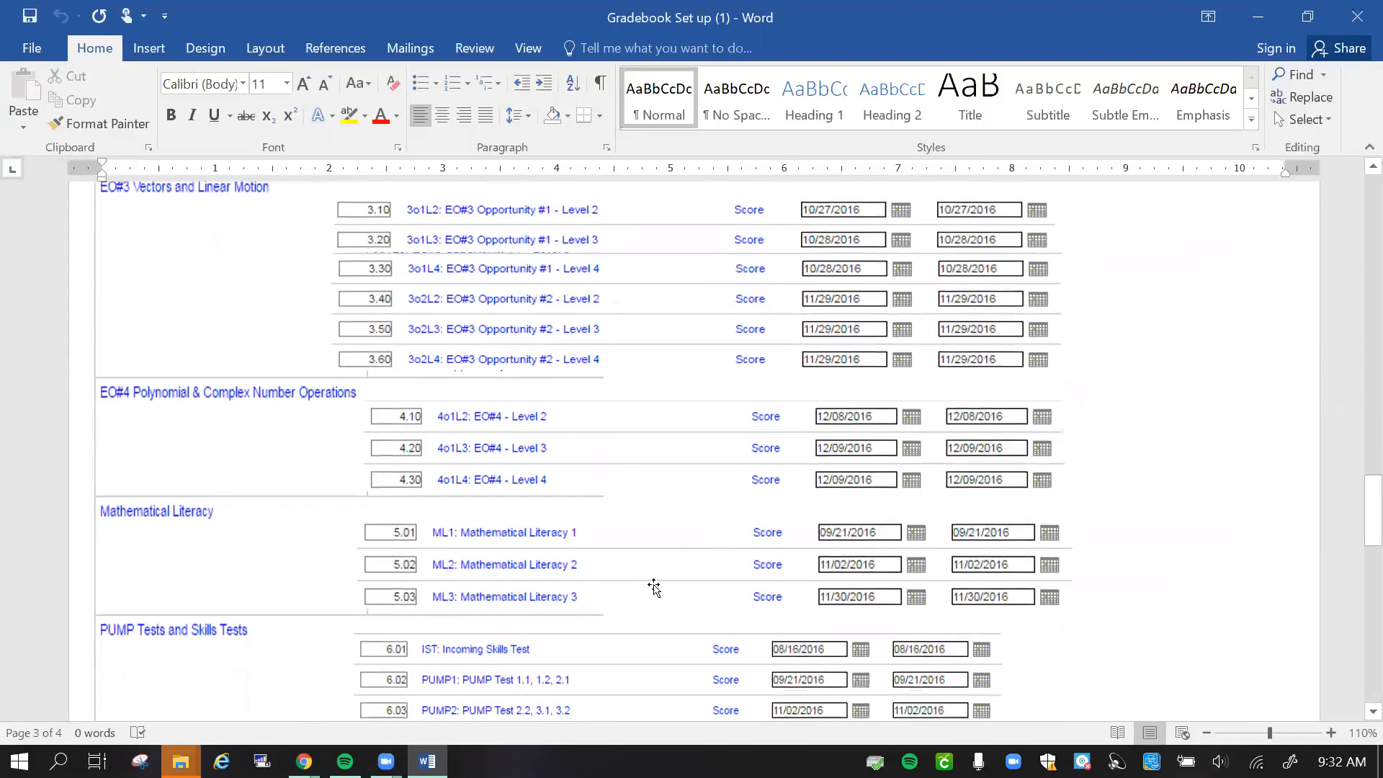
pyautogui.scroll(15, 655, 589)
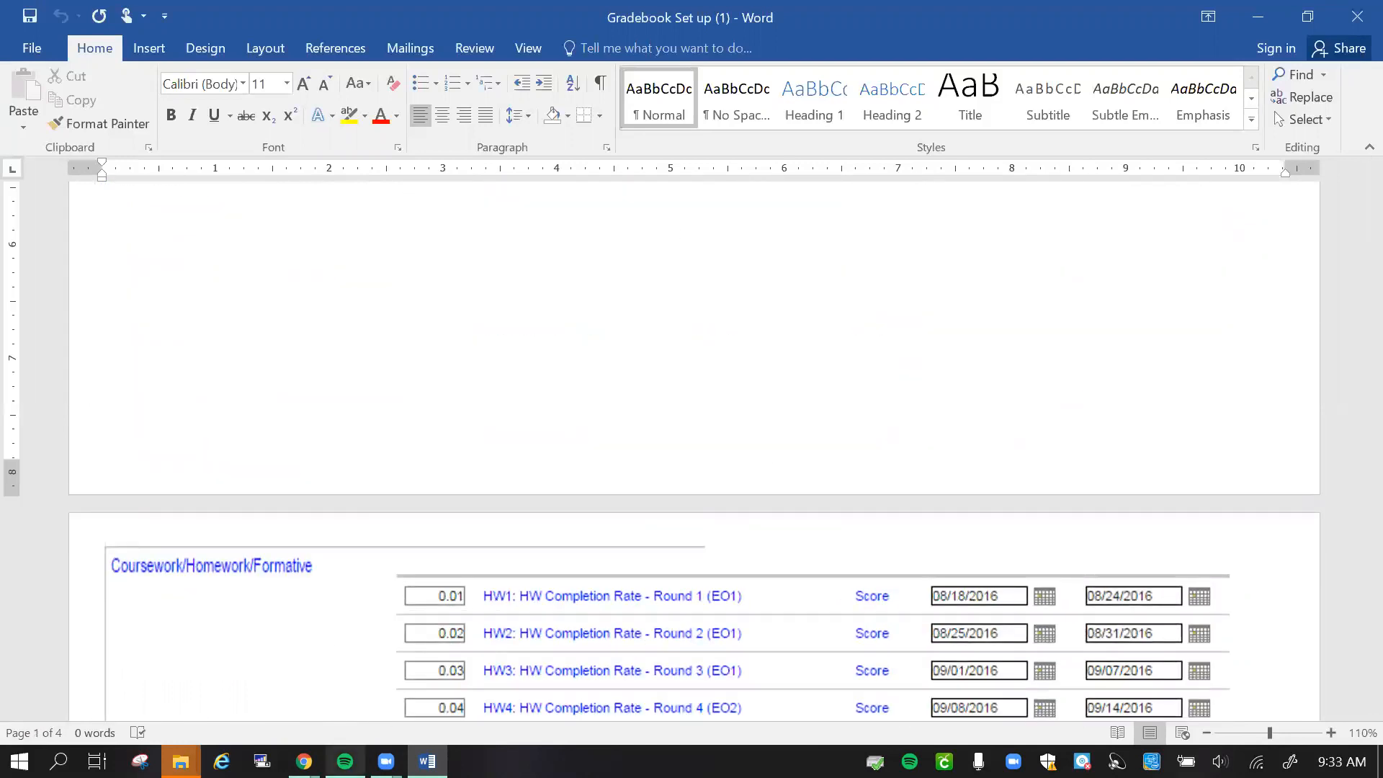
# - Switch back to Infinite Campus in Chrome, then save and close the Stand Alone PPT assignment
pyautogui.moveTo(303, 761)
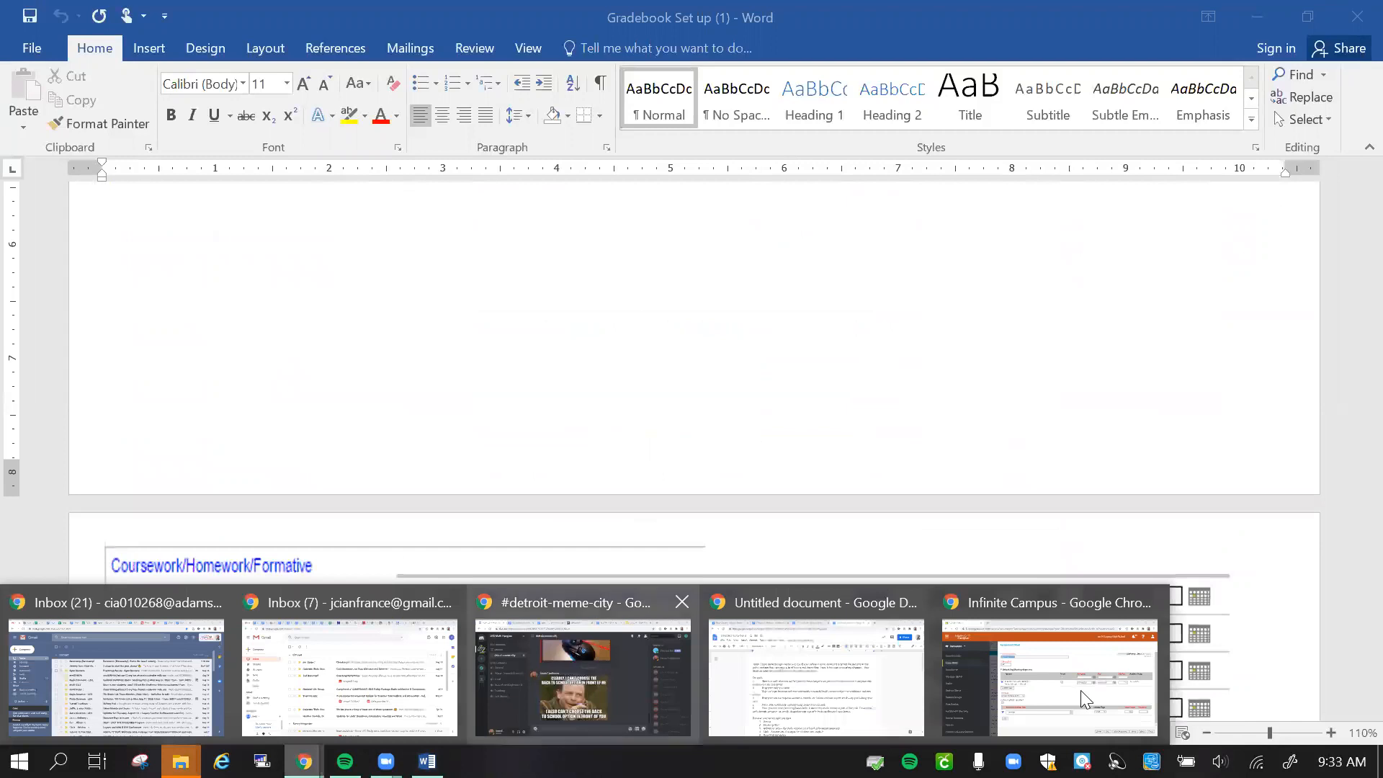
pyautogui.click(1080, 690)
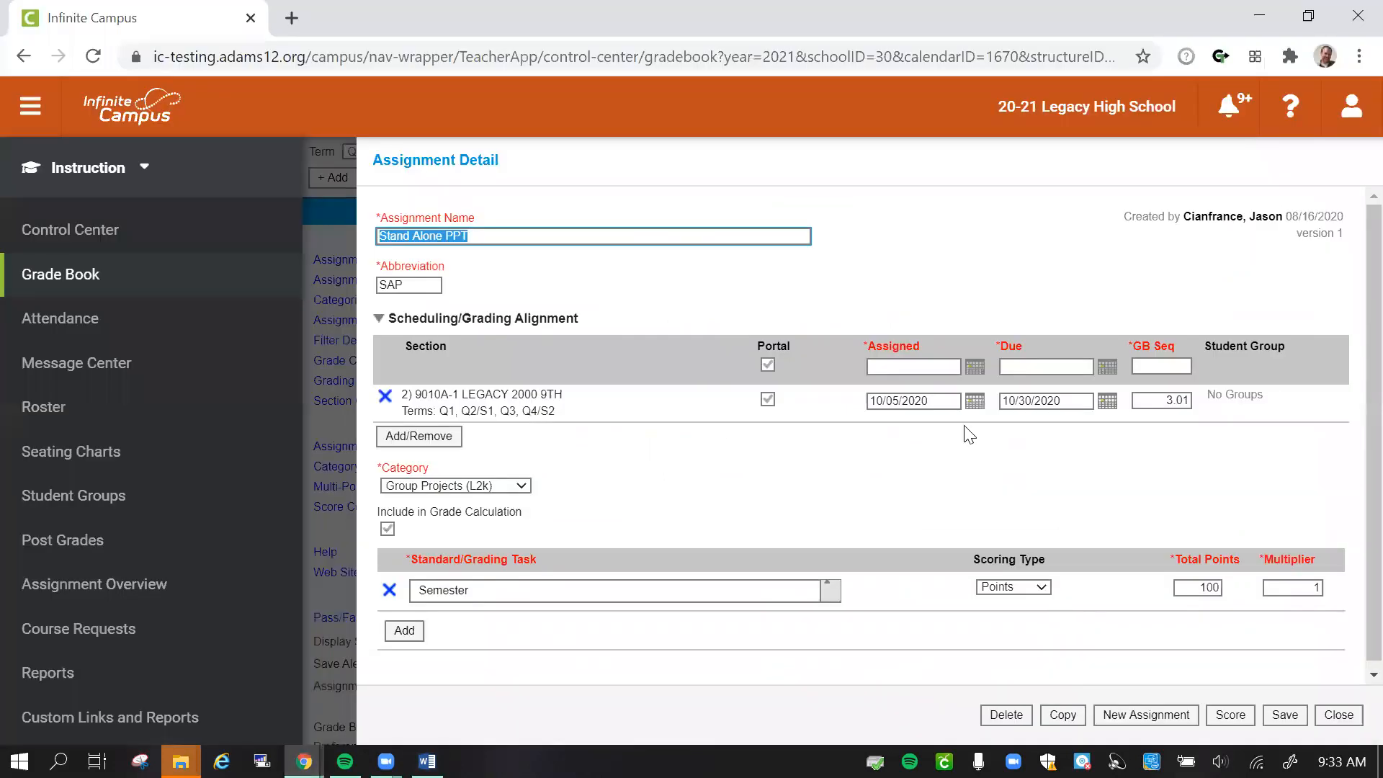
pyautogui.click(1285, 715)
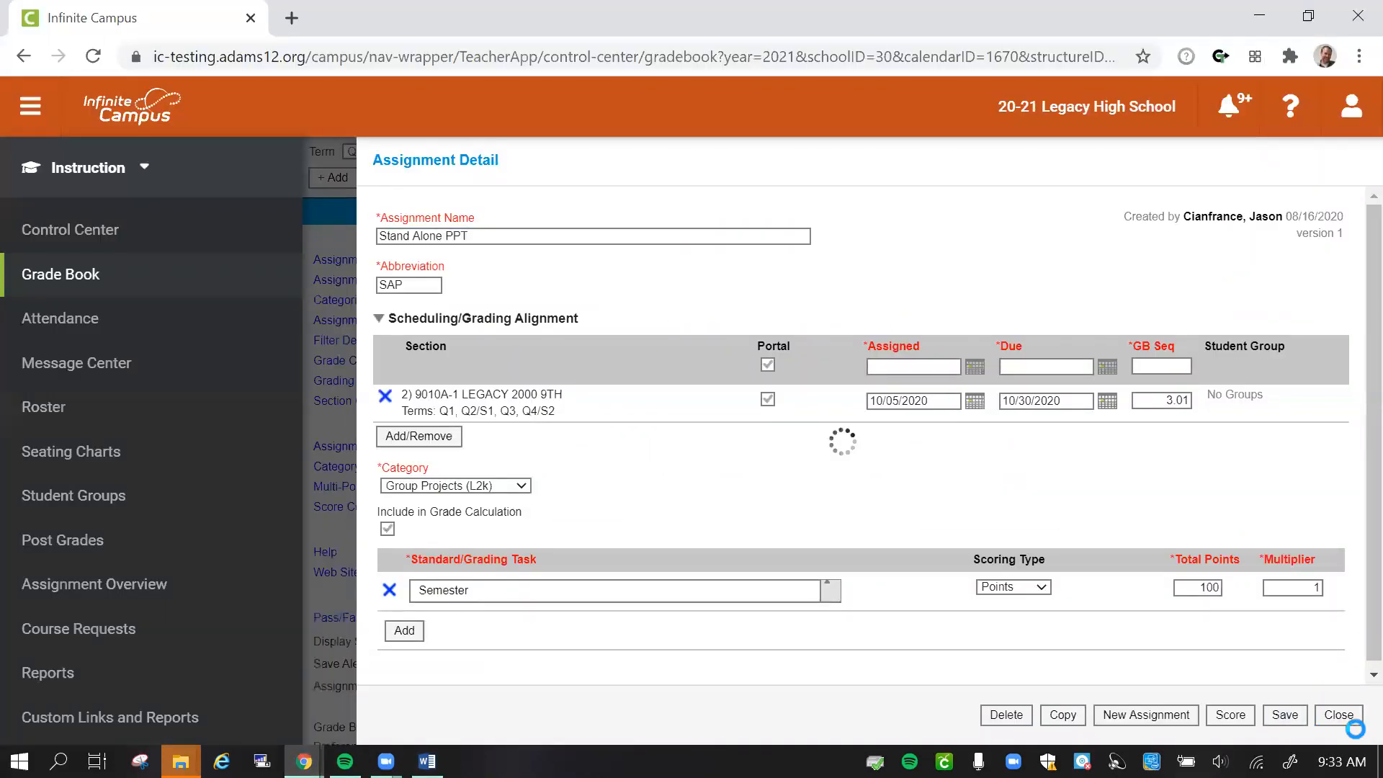
pyautogui.click(1341, 715)
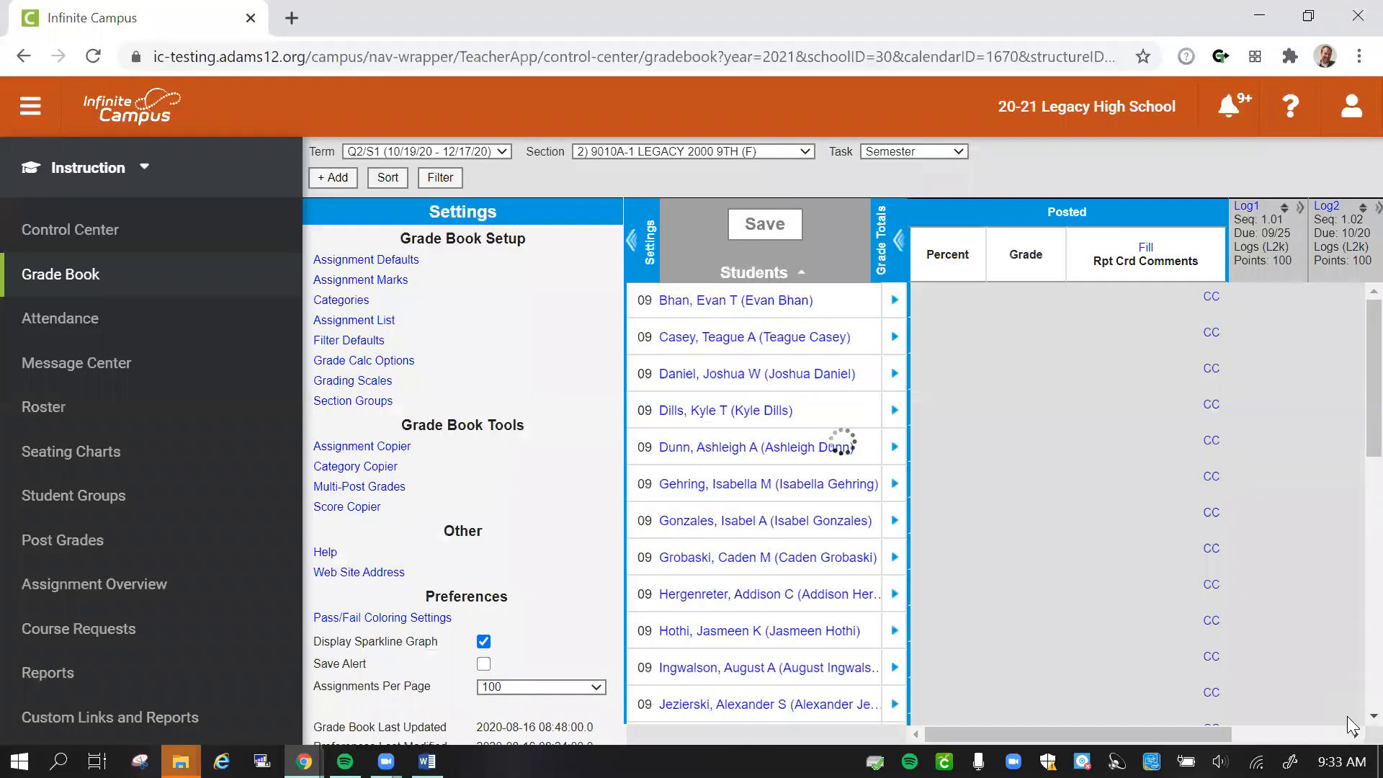
pyautogui.moveTo(1087, 733); pyautogui.dragTo(1014, 713)
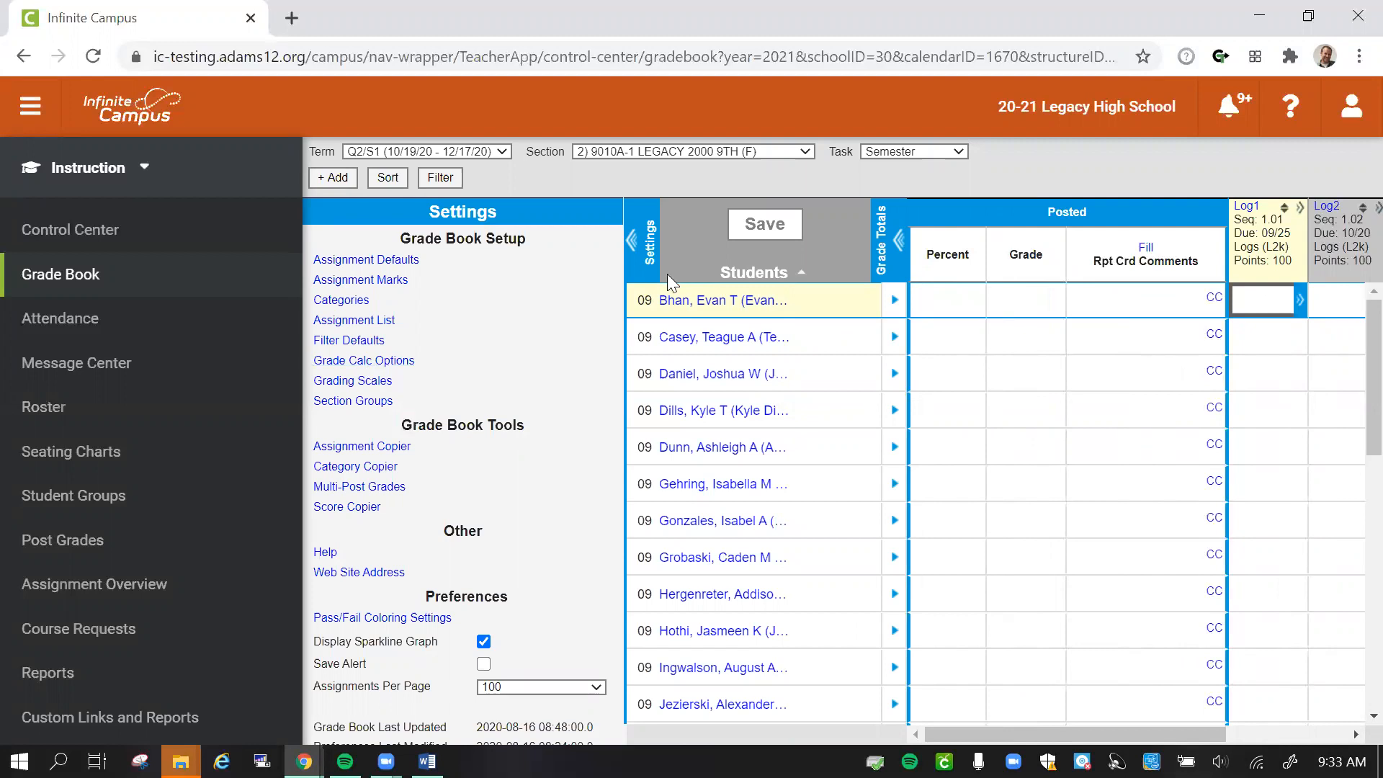
# - Open the grade calculation options for section 8) 2230-104 MATH LAB, processing its required records
pyautogui.click(753, 150)
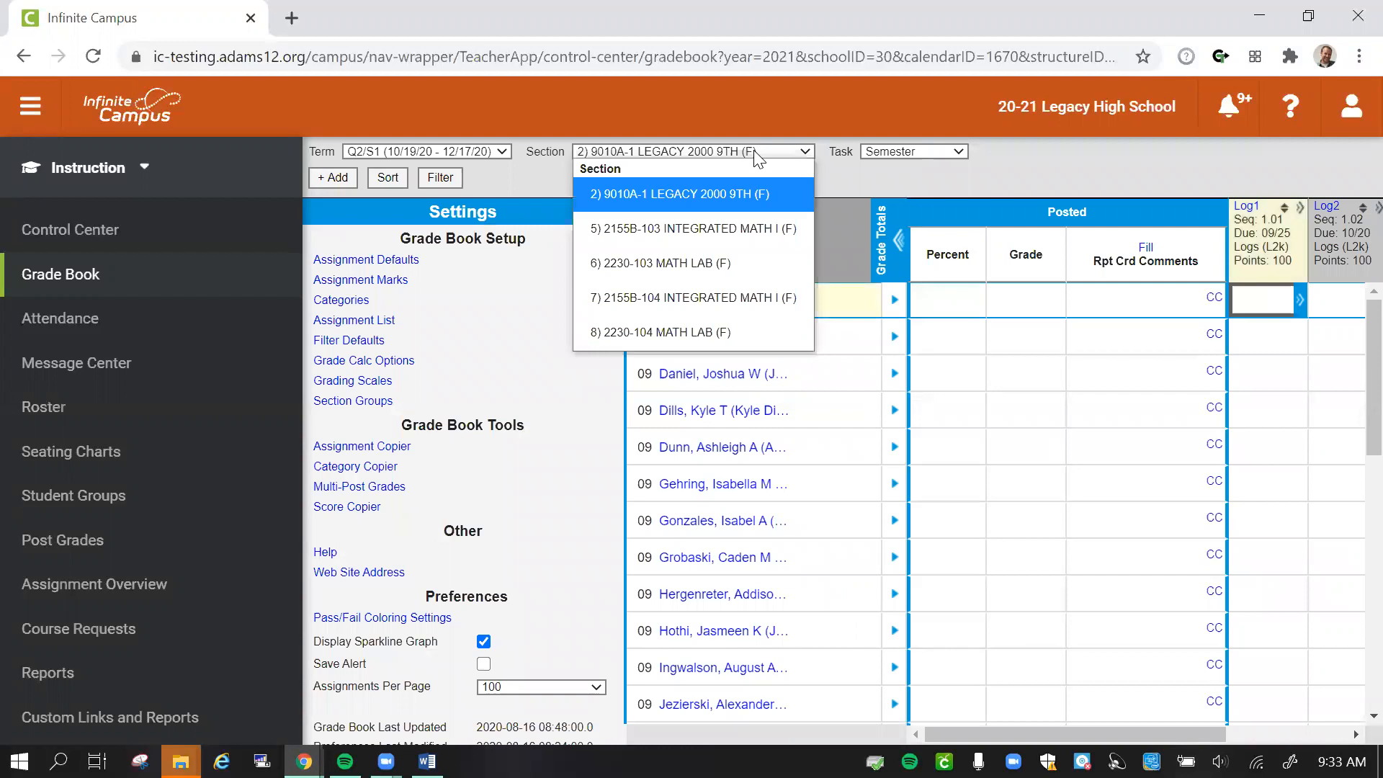
pyautogui.click(677, 336)
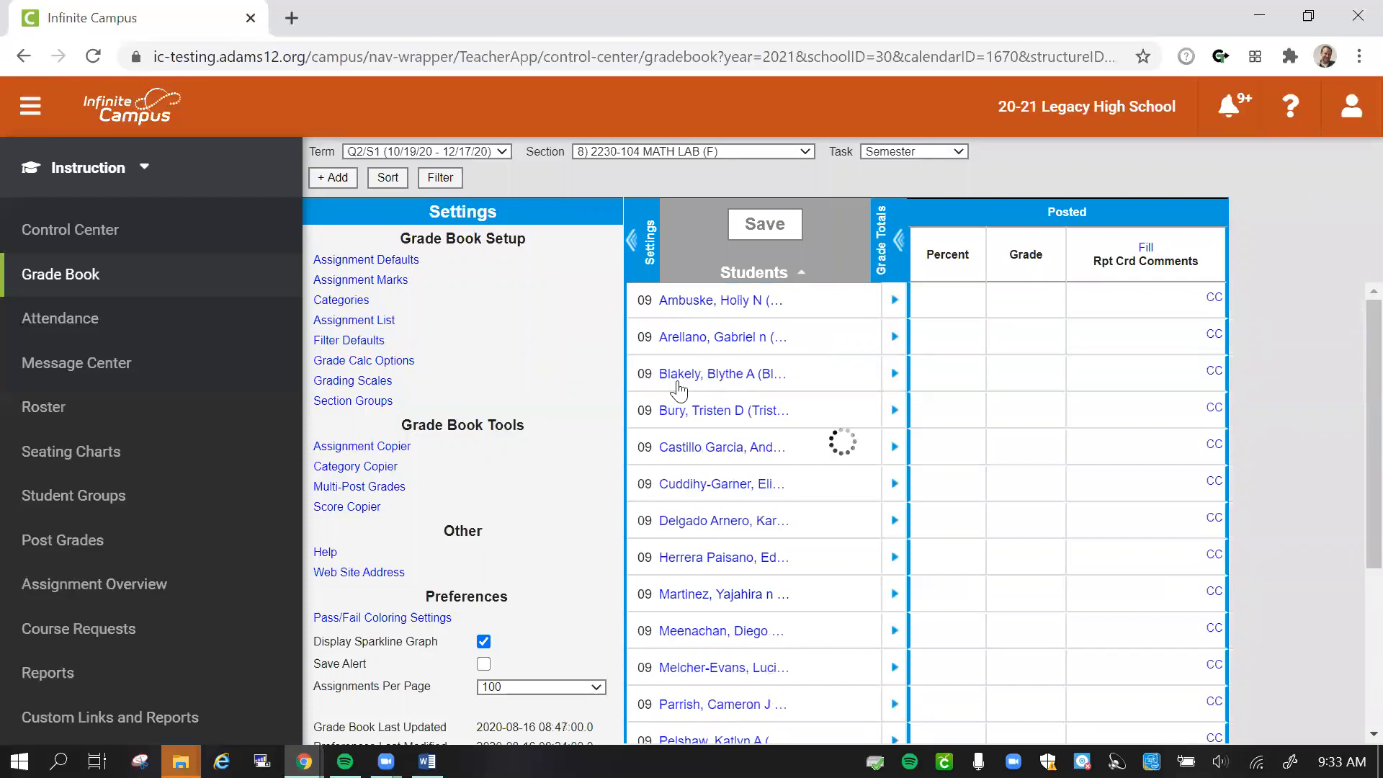
pyautogui.click(364, 360)
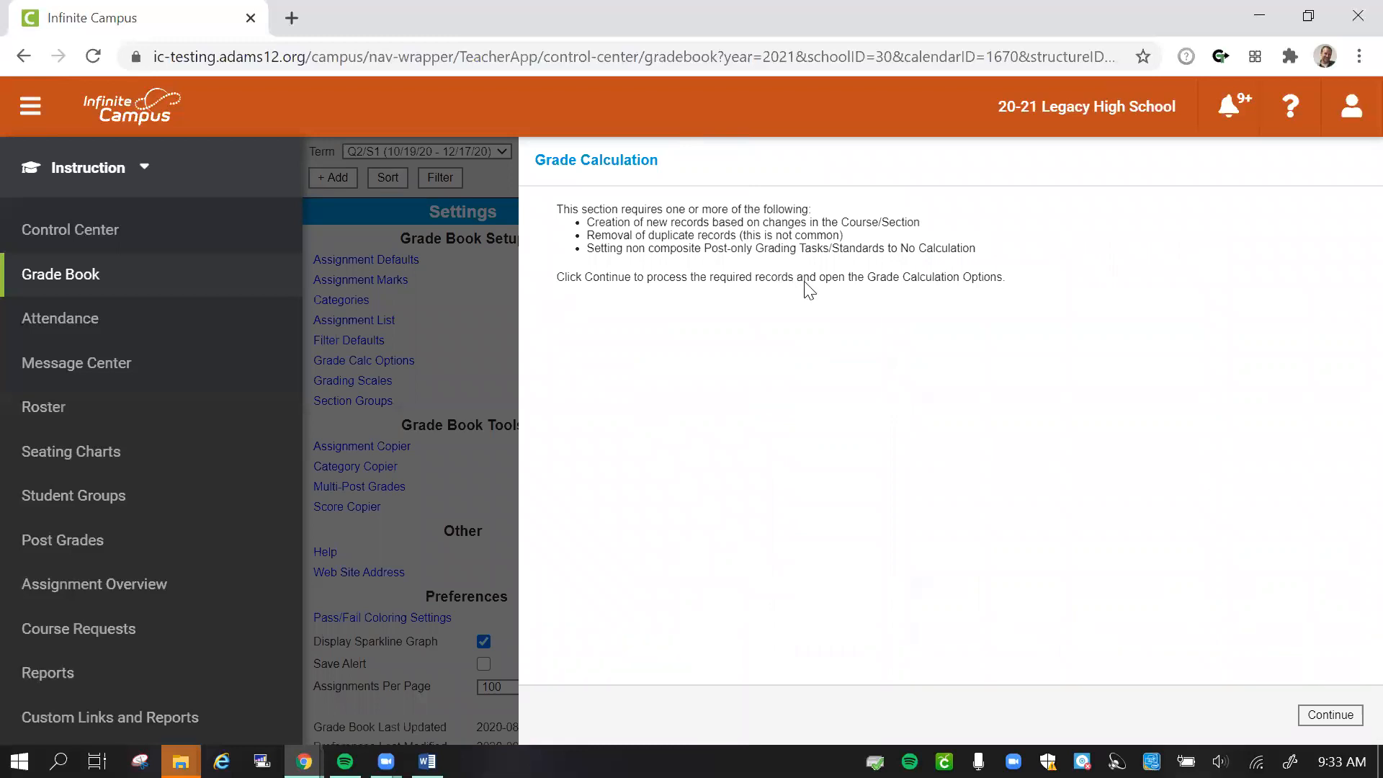
pyautogui.click(1330, 716)
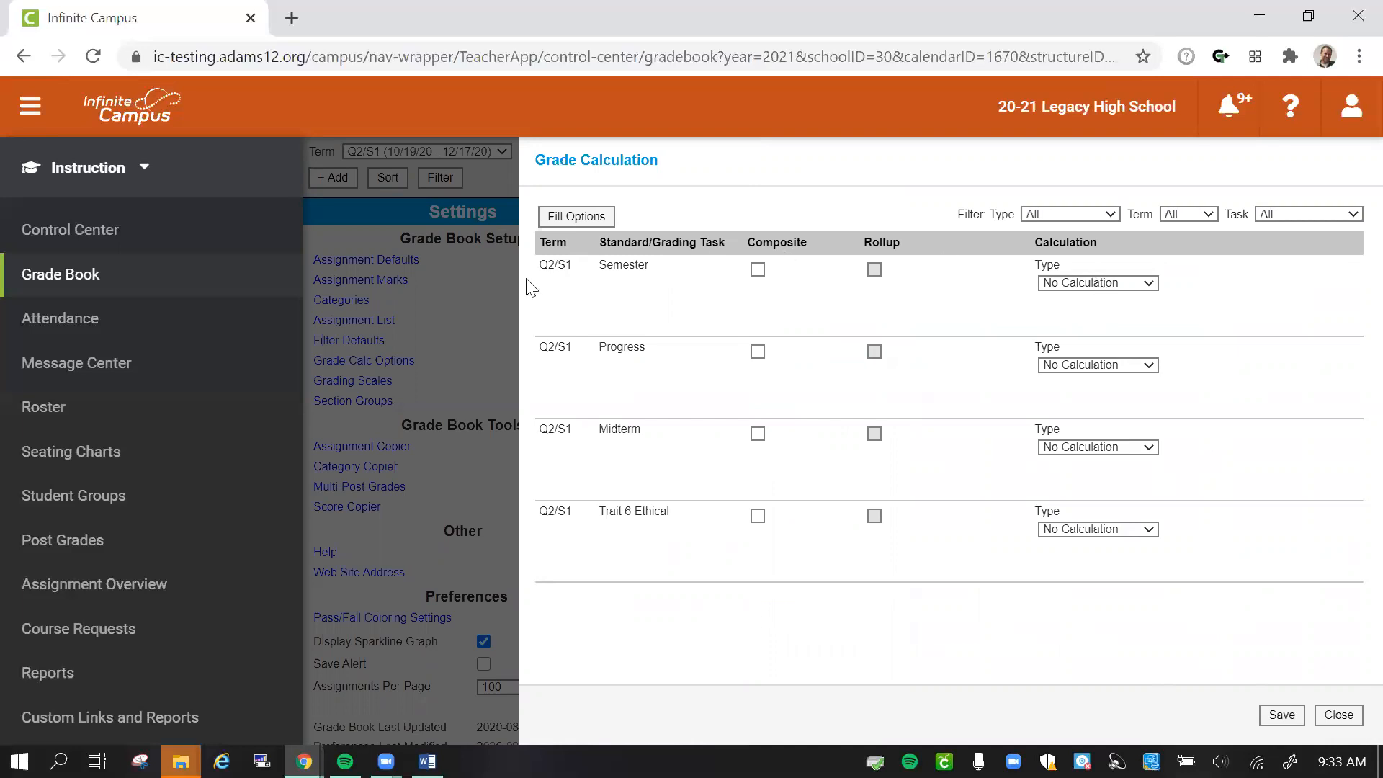
# - Set the Math Lab's Q2/S1 Semester calculation to In-Progress Grade with the AD 12 Standard (A,B,C,D,F) scale and weighted categories, and save
pyautogui.click(1075, 284)
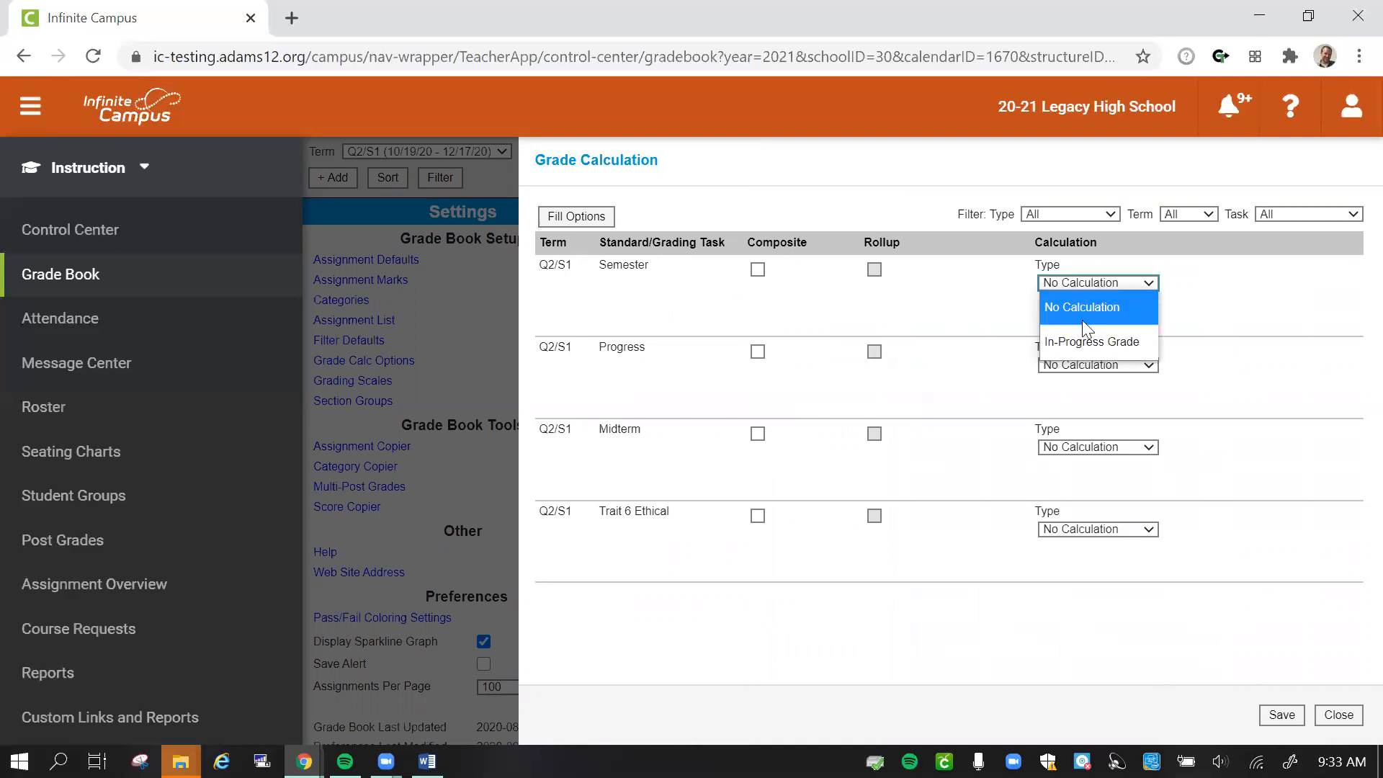
pyautogui.click(1089, 344)
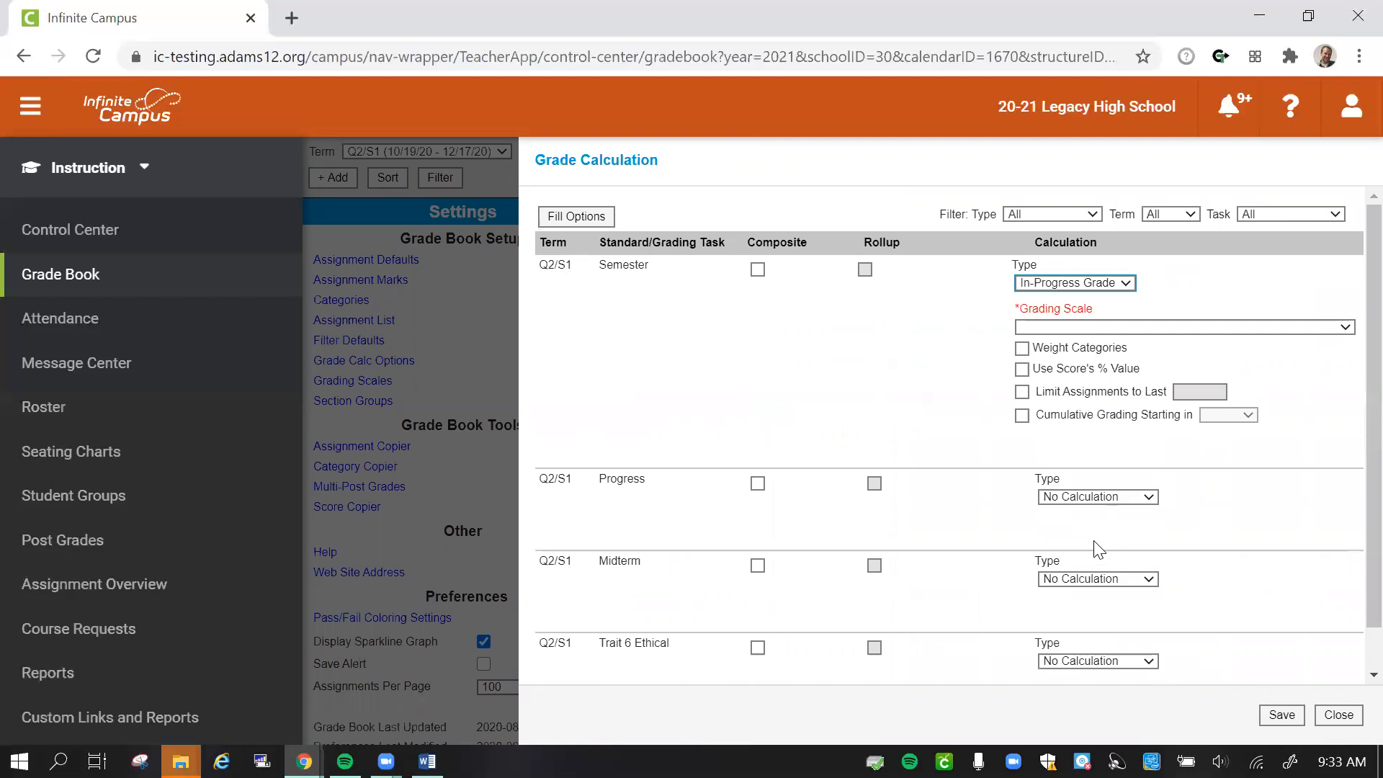
pyautogui.click(1061, 328)
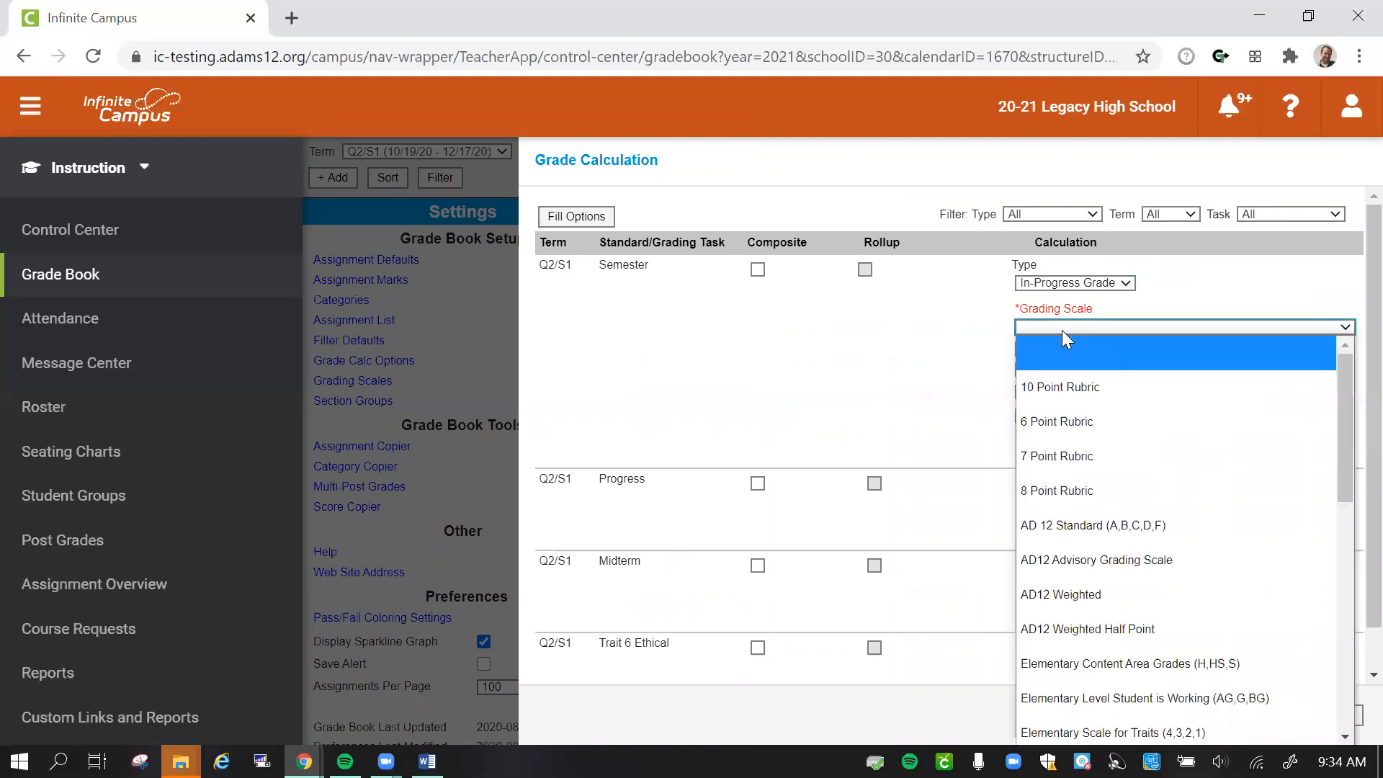
pyautogui.click(1105, 525)
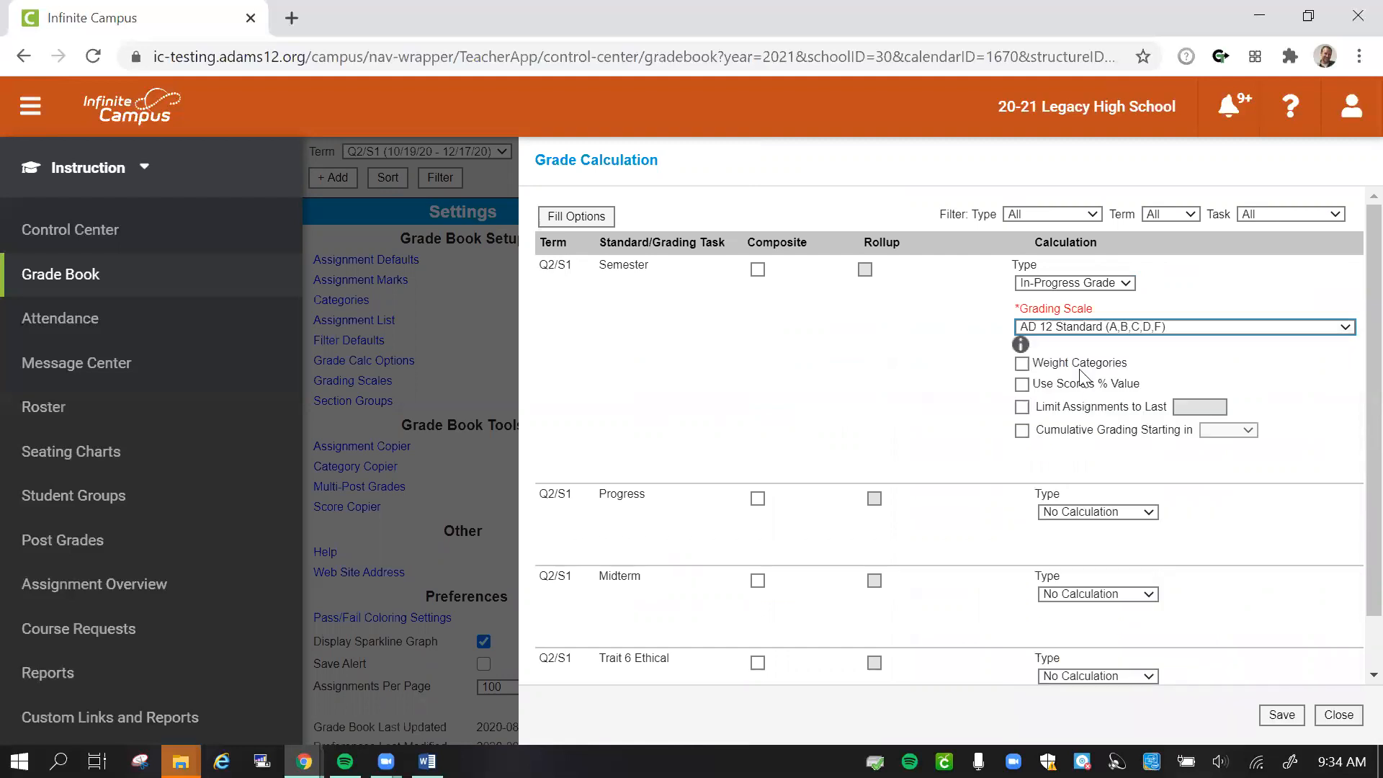
pyautogui.click(1024, 364)
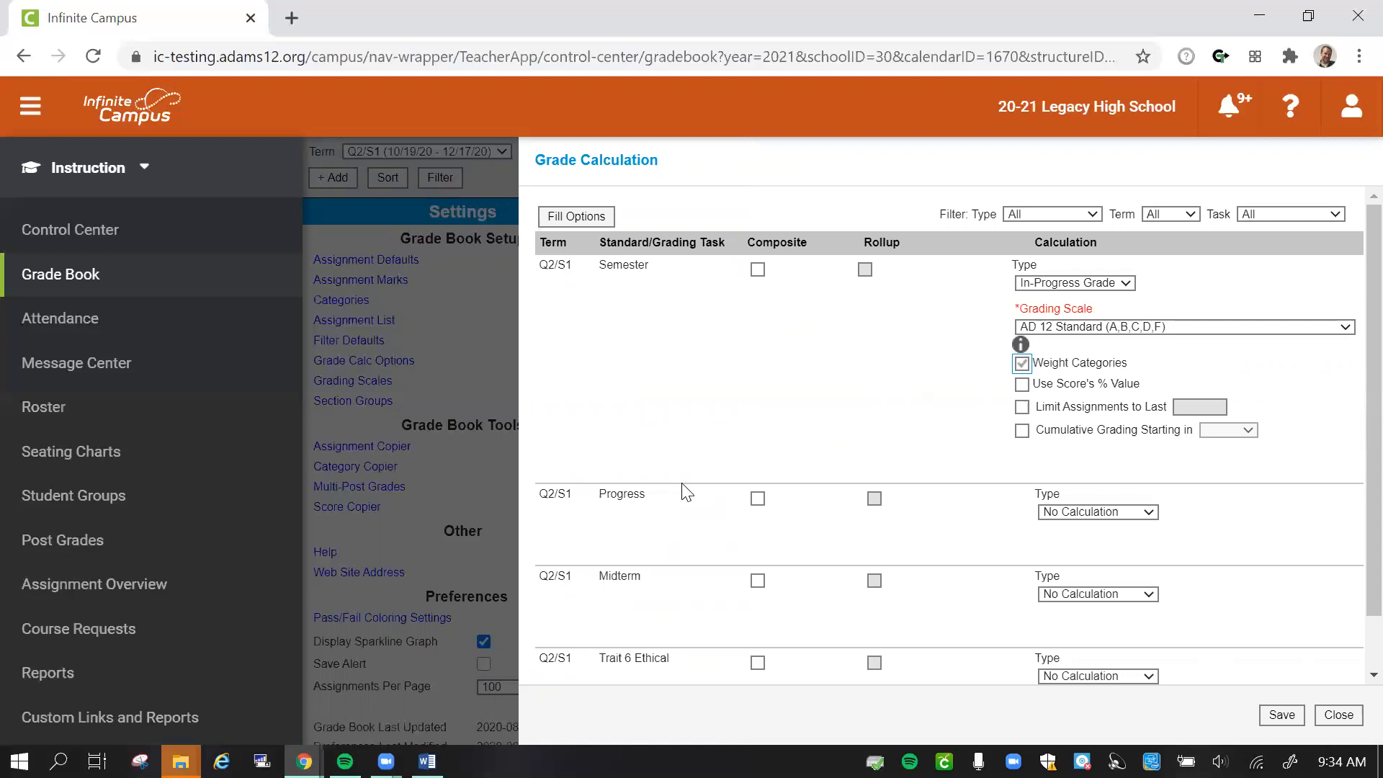
pyautogui.click(1277, 715)
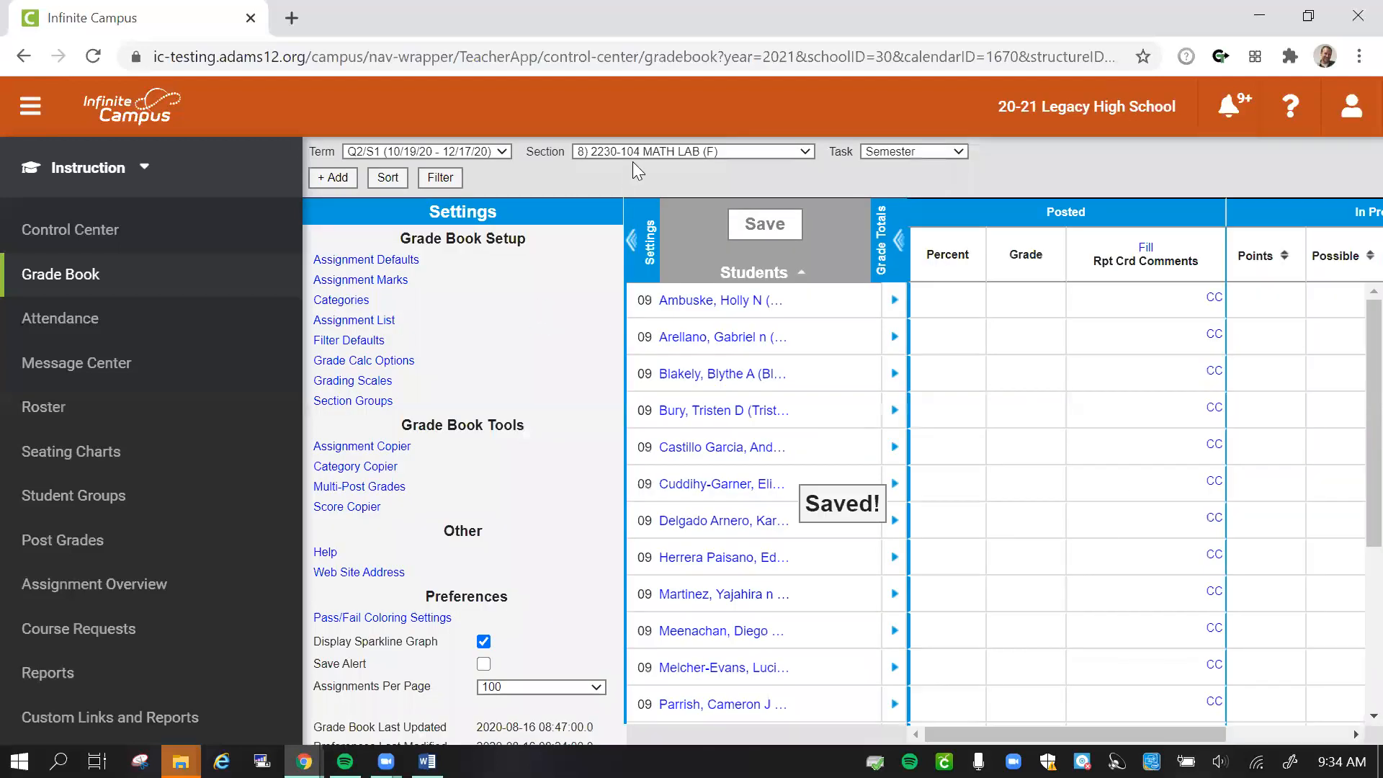
# - For section 2) 9010A-1 LEGACY 2000 9TH, set the Q2/S1 Semester calculation to In-Progress Grade, AD 12 Standard (A,B,C,D,F), with weighted categories
pyautogui.click(645, 153)
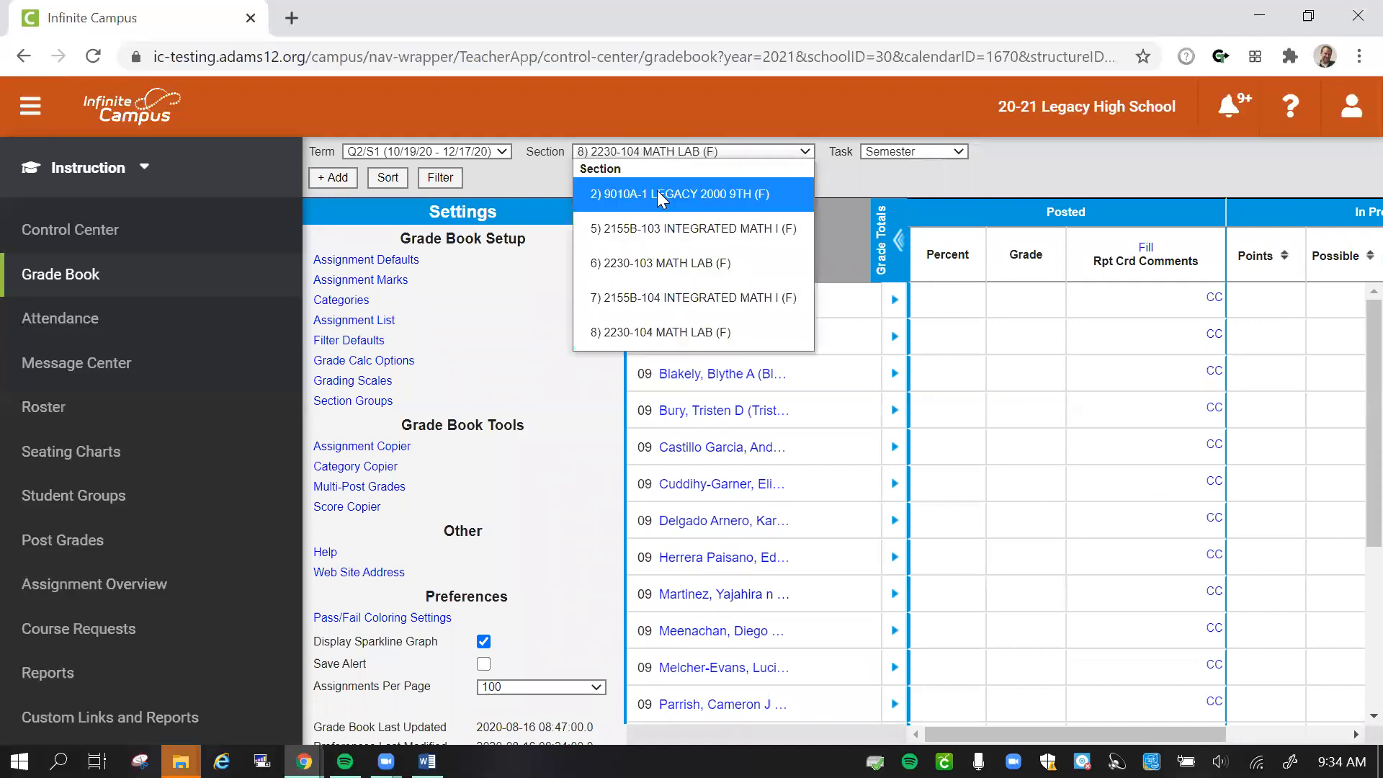
pyautogui.click(679, 194)
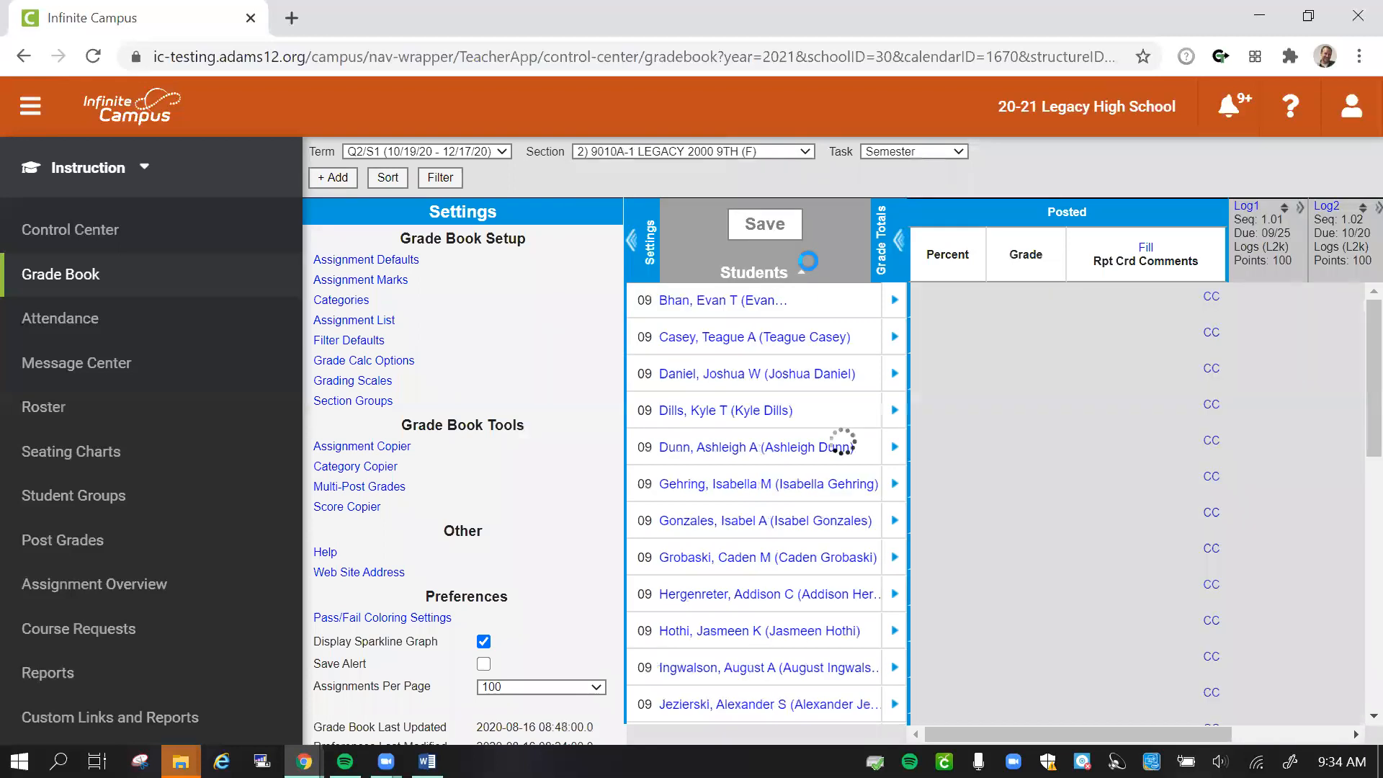
pyautogui.click(346, 362)
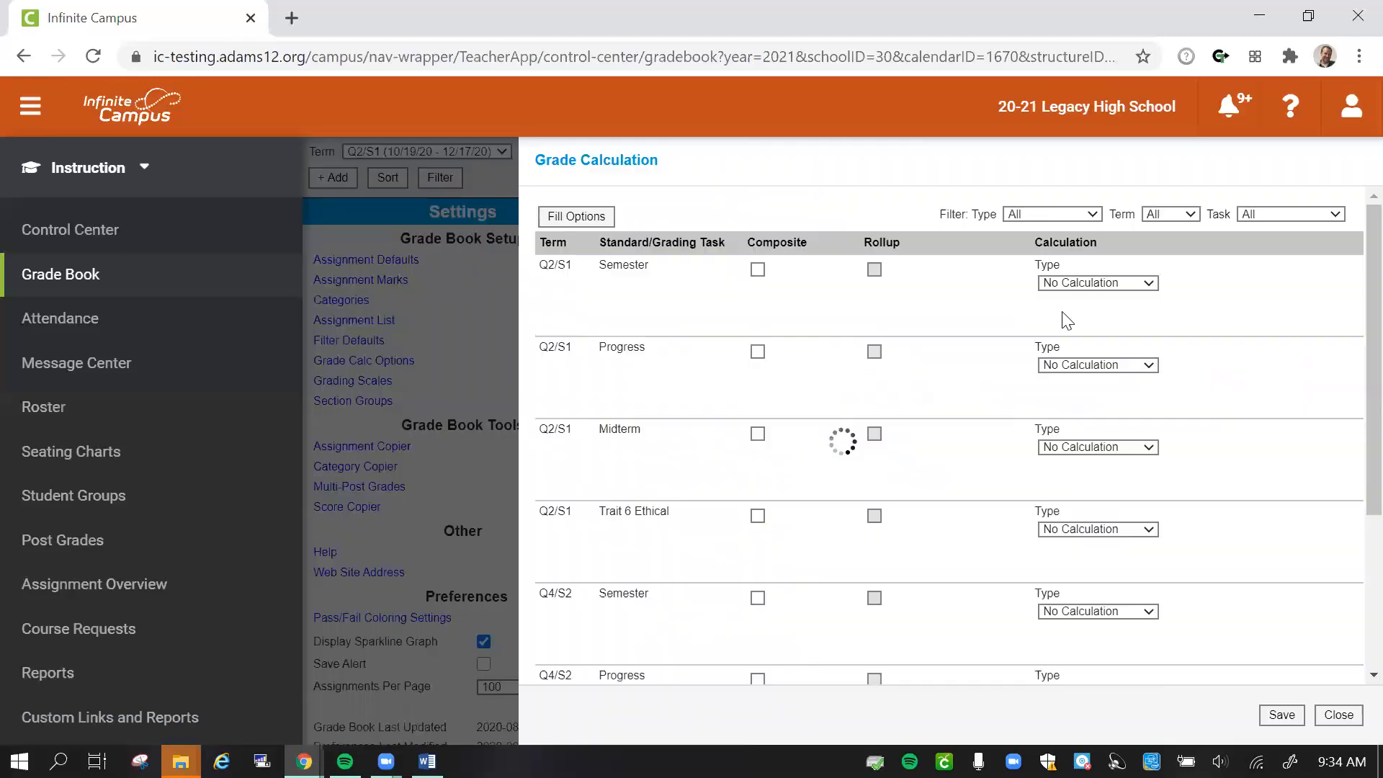
pyautogui.click(1083, 288)
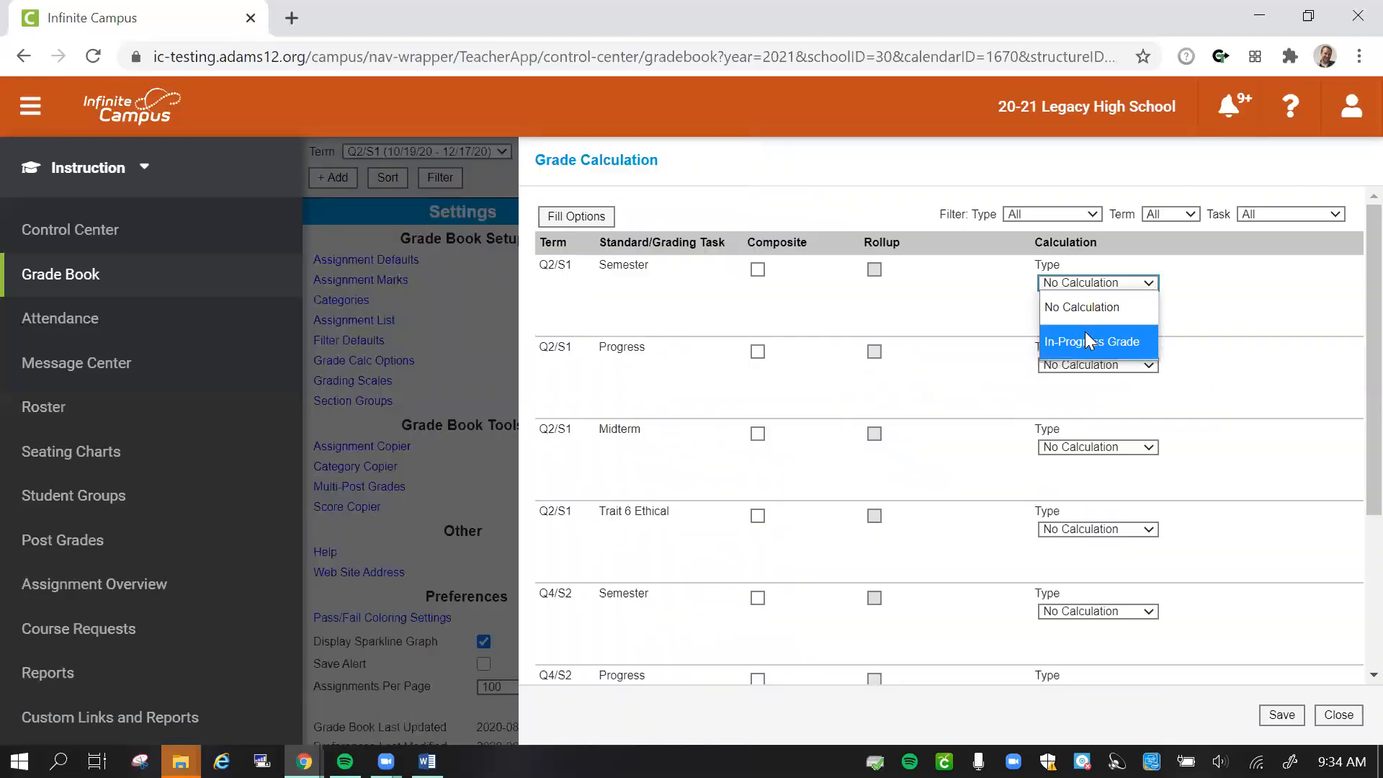
pyautogui.click(1085, 333)
pyautogui.click(1096, 327)
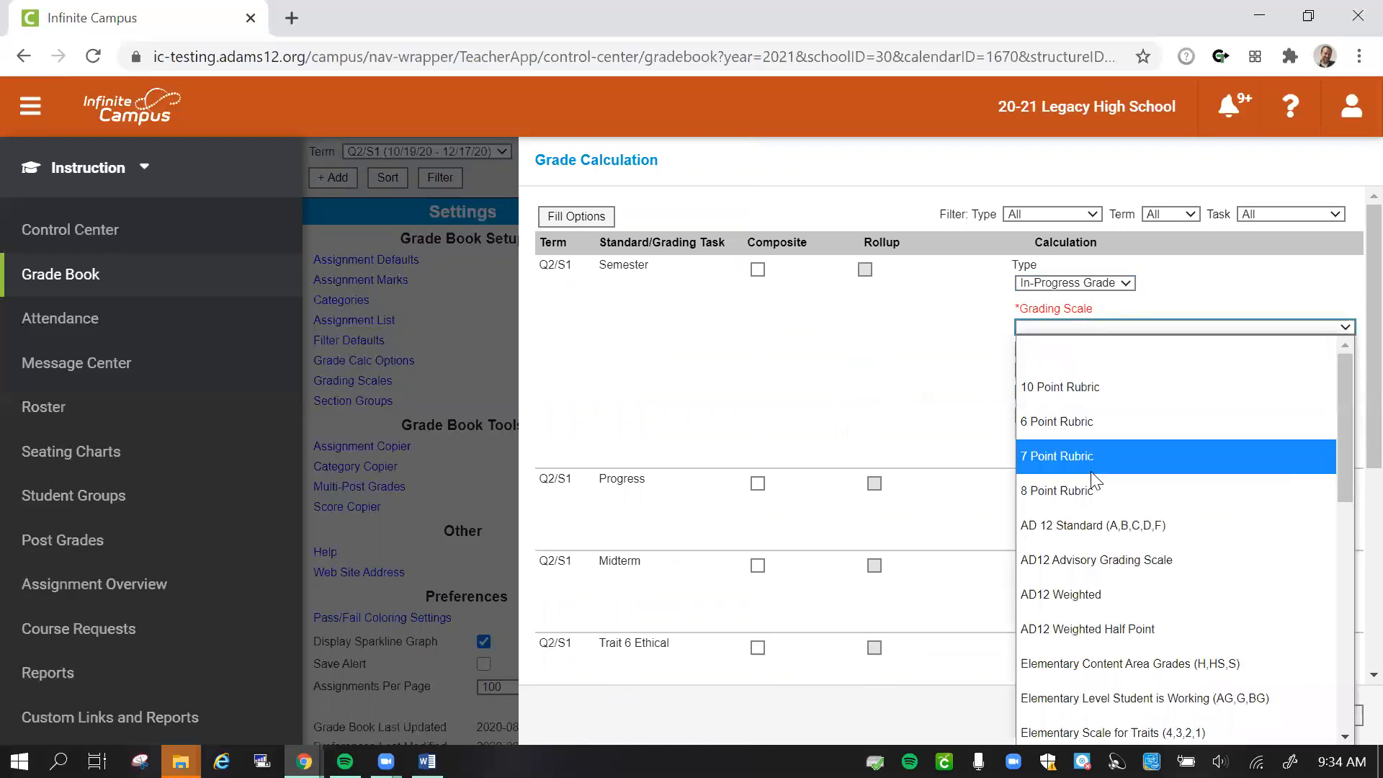
pyautogui.click(1085, 525)
pyautogui.click(1021, 363)
# - Set the Q4/S2 Semester calculation to In-Progress Grade with AD 12 Standard (A,B,C,D,F) and weighted categories, and save the calculation options
pyautogui.scroll(-1, 816, 367)
pyautogui.scroll(-5, 816, 367)
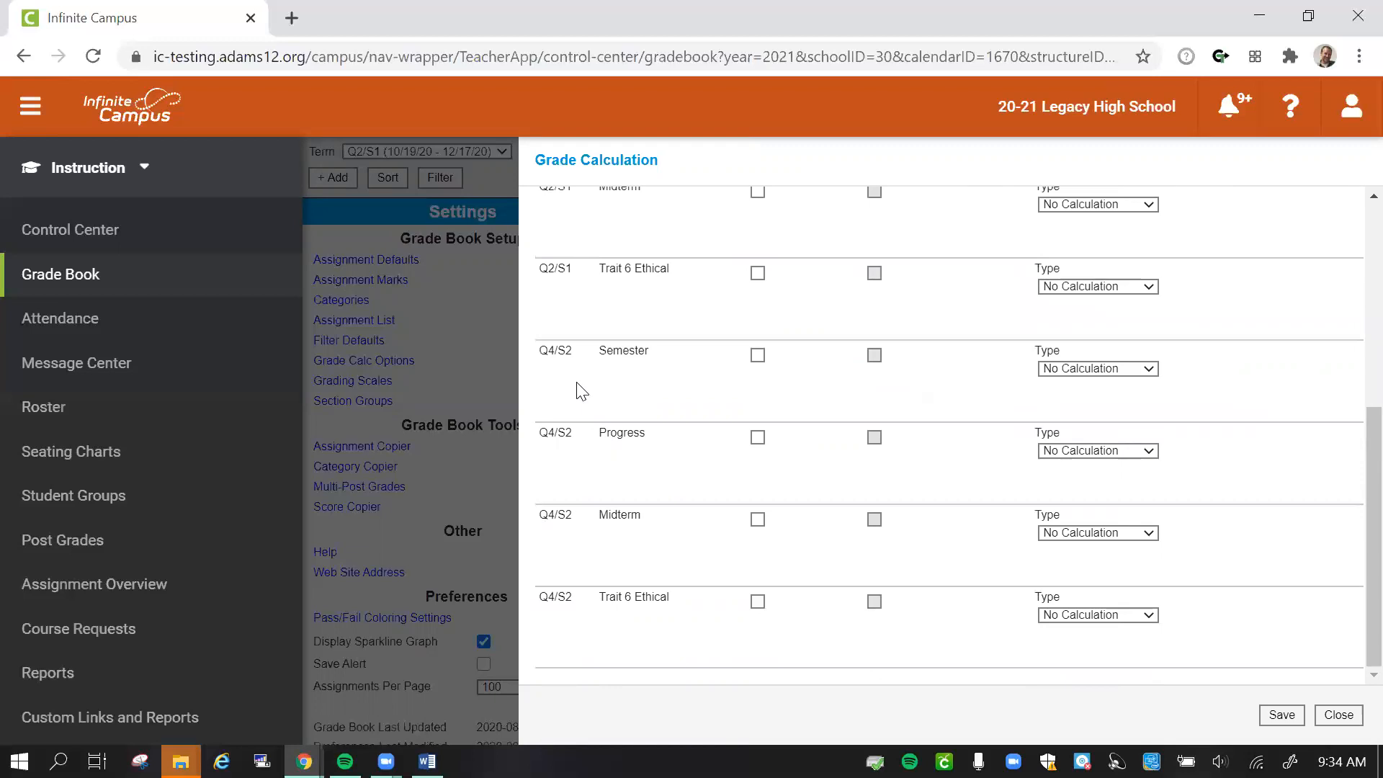
pyautogui.click(1082, 368)
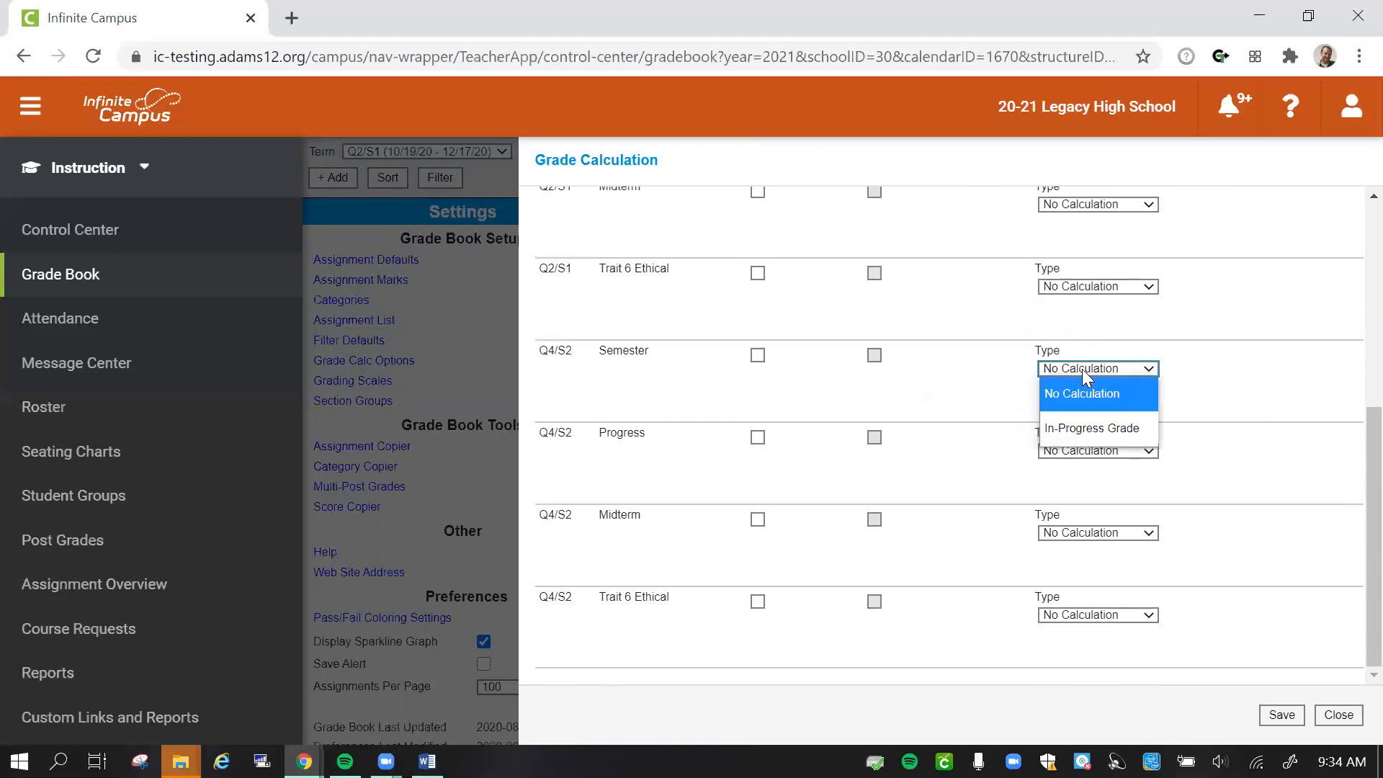
pyautogui.click(1082, 429)
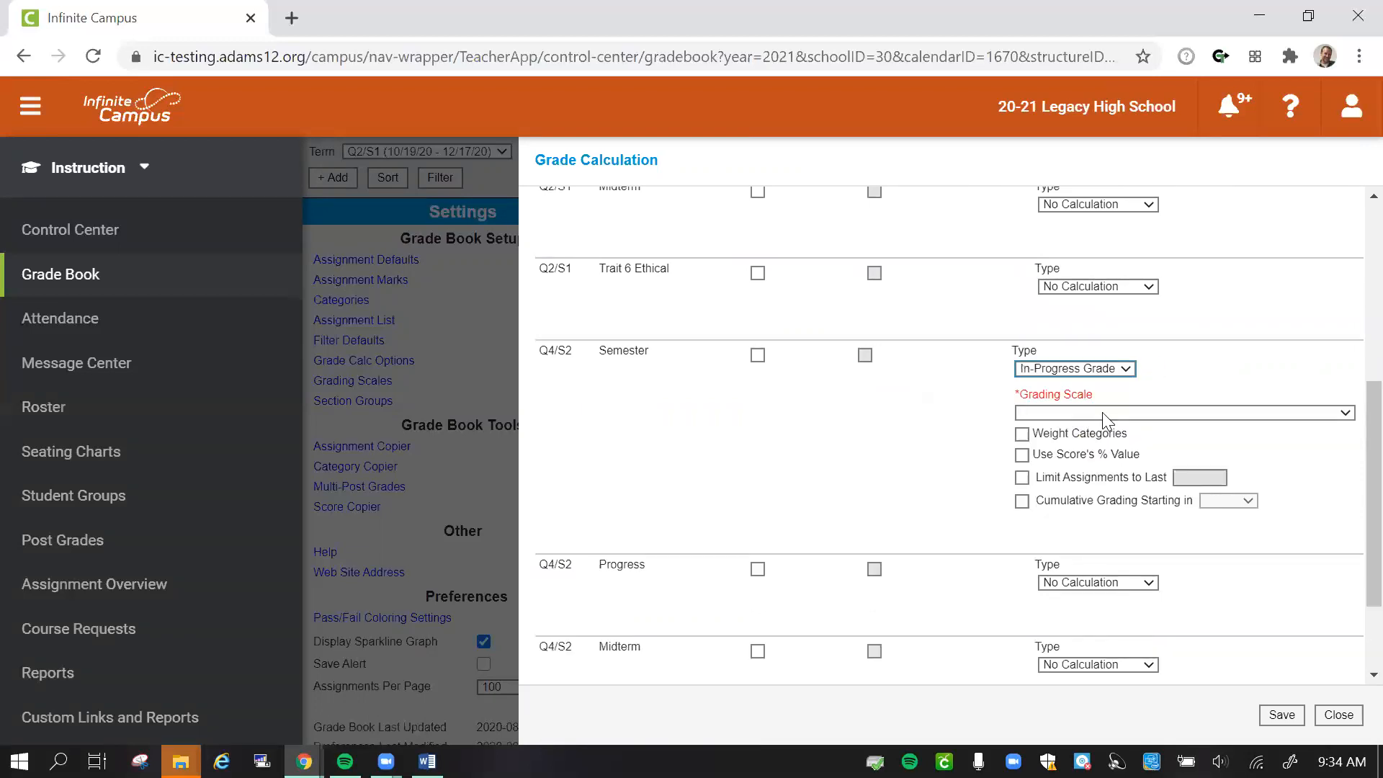
pyautogui.click(1104, 415)
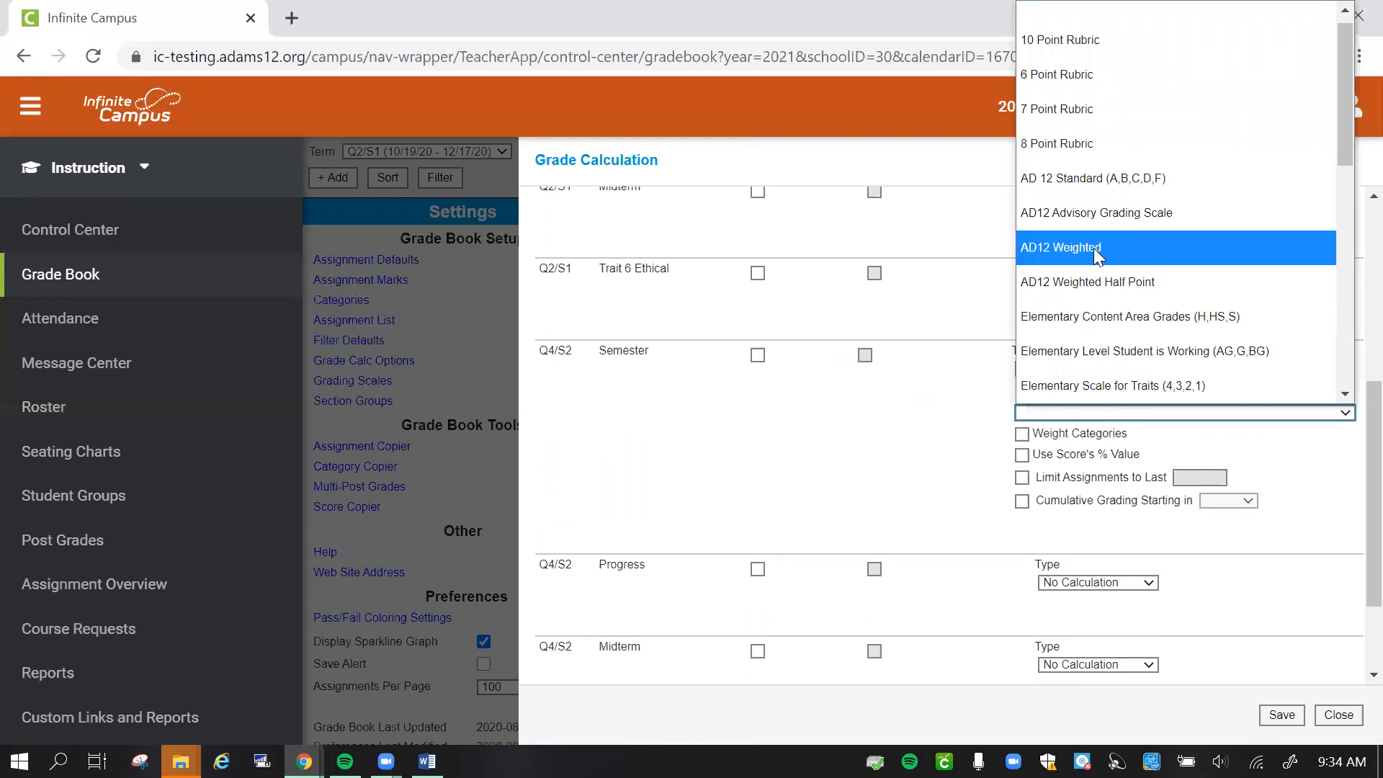
pyautogui.click(1094, 178)
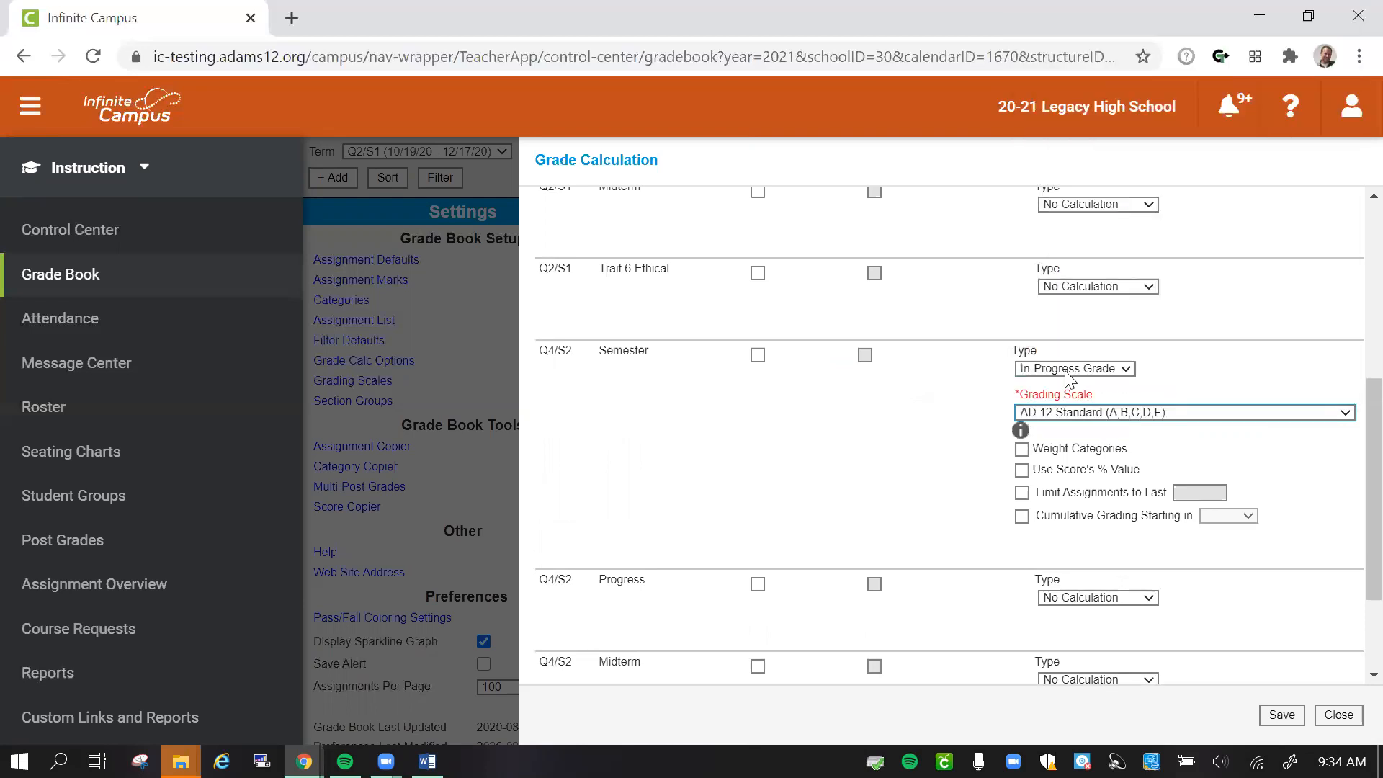
pyautogui.click(1021, 448)
pyautogui.click(1291, 723)
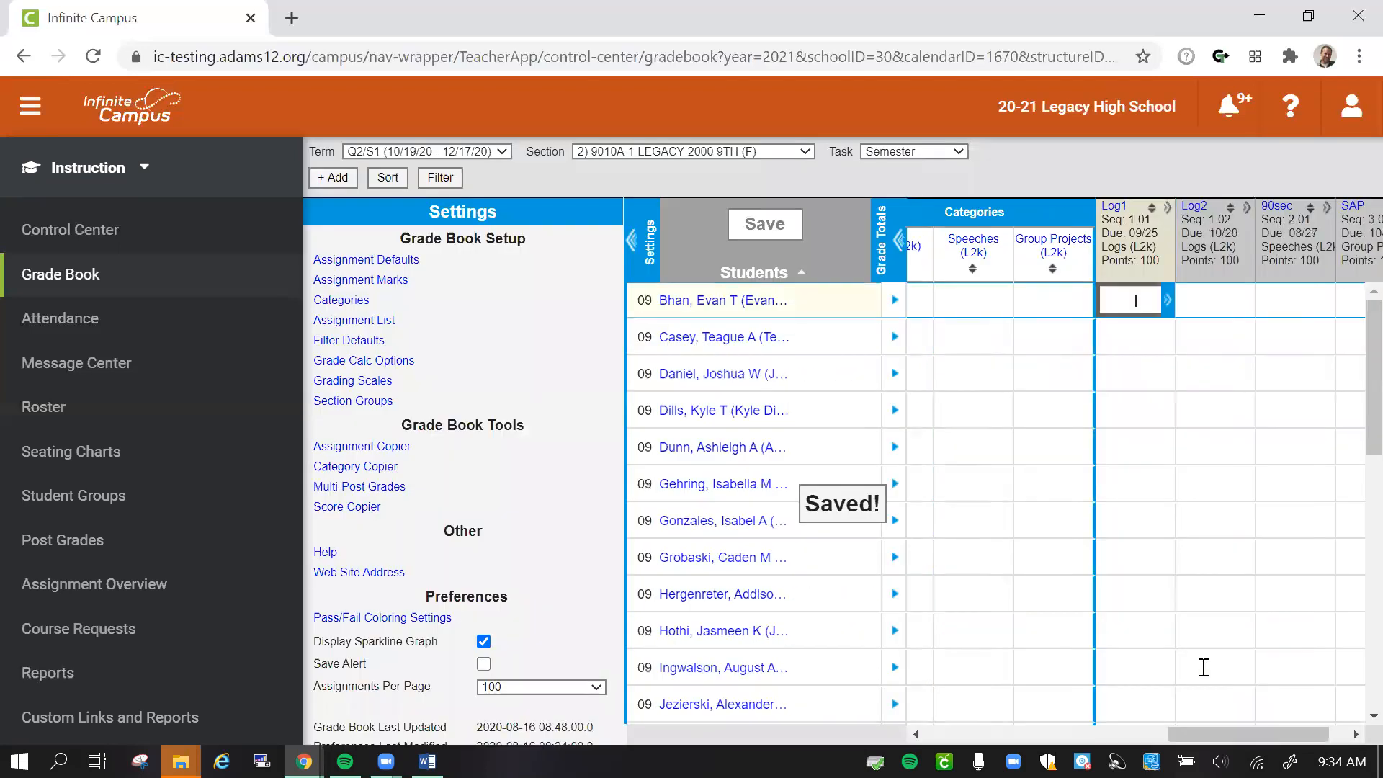
# - Collapse the grade book settings to make room for the In Progress and Categories columns
pyautogui.click(625, 266)
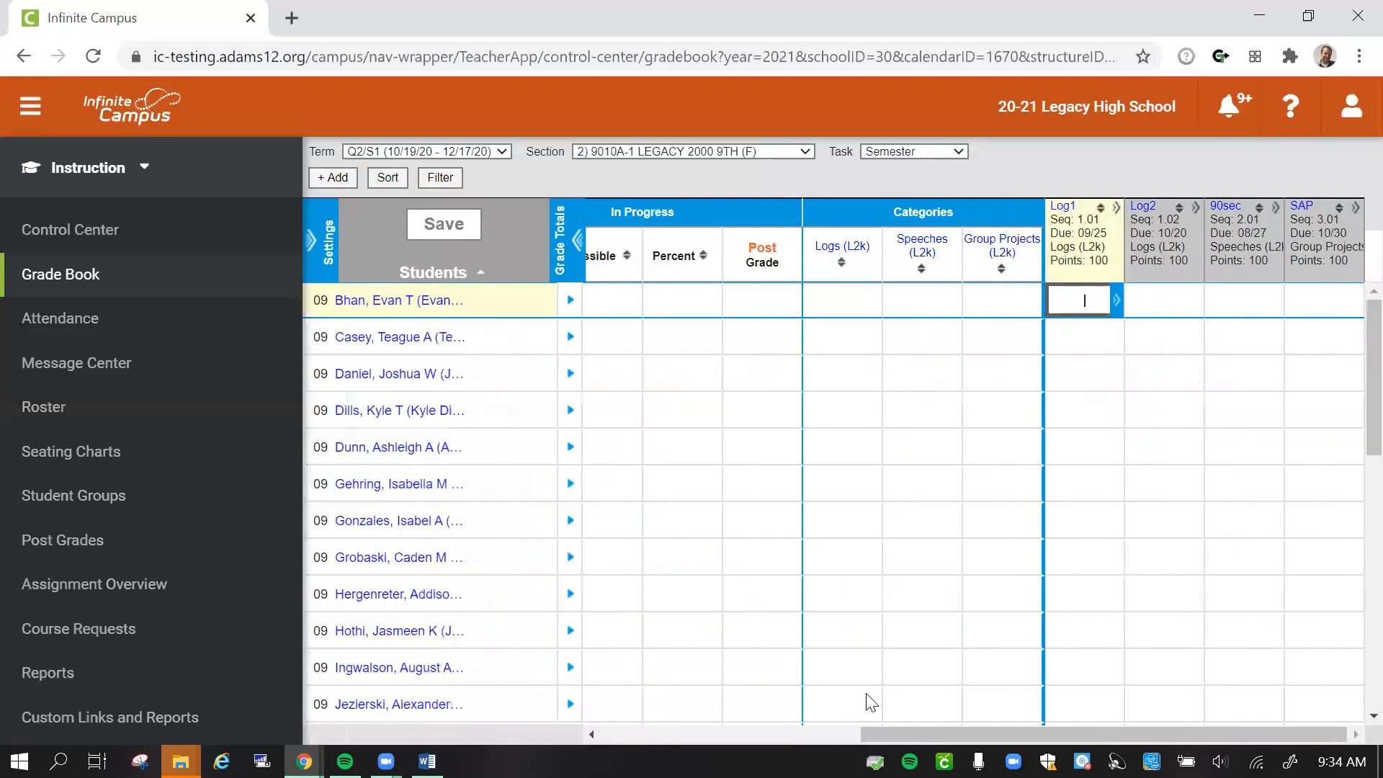
pyautogui.moveTo(919, 733); pyautogui.dragTo(852, 735)
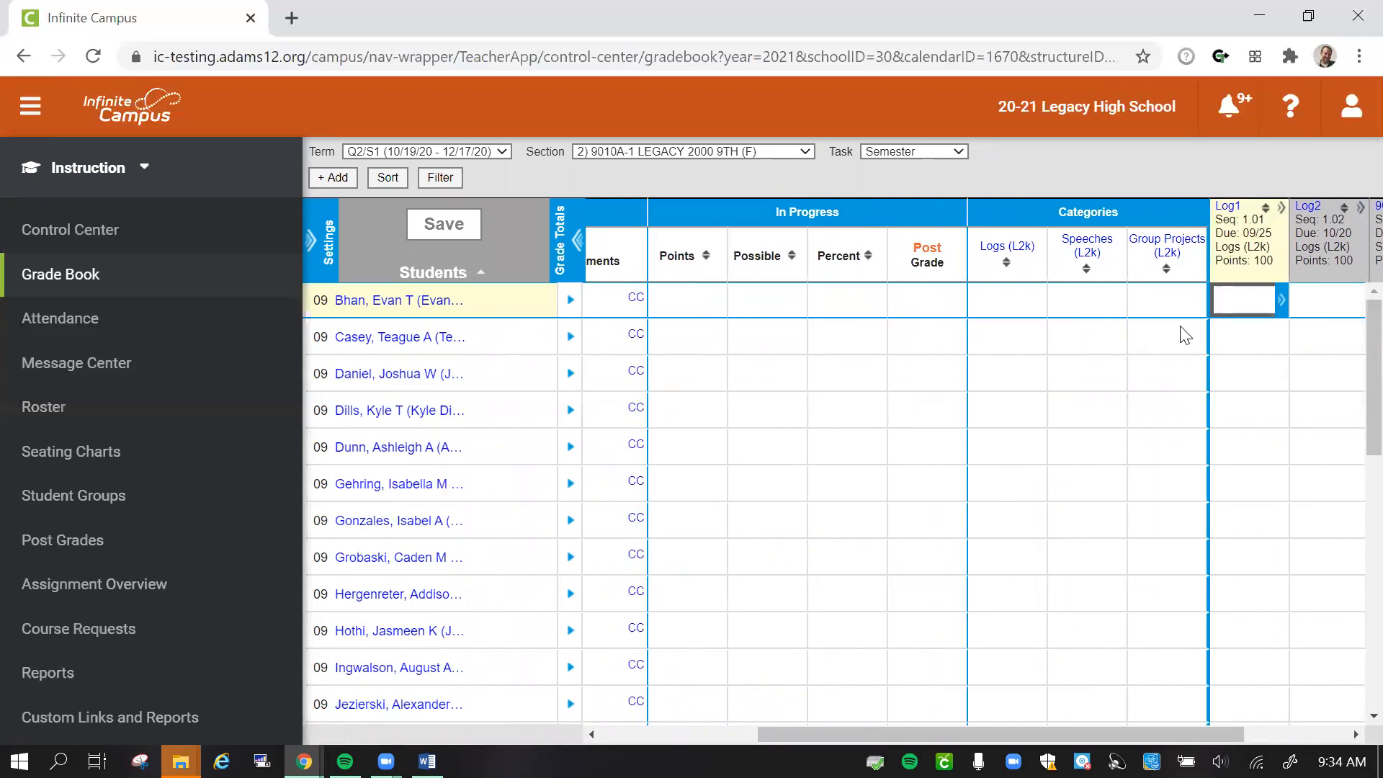
pyautogui.moveTo(1033, 732); pyautogui.dragTo(685, 733)
pyautogui.moveTo(906, 735); pyautogui.dragTo(1084, 712)
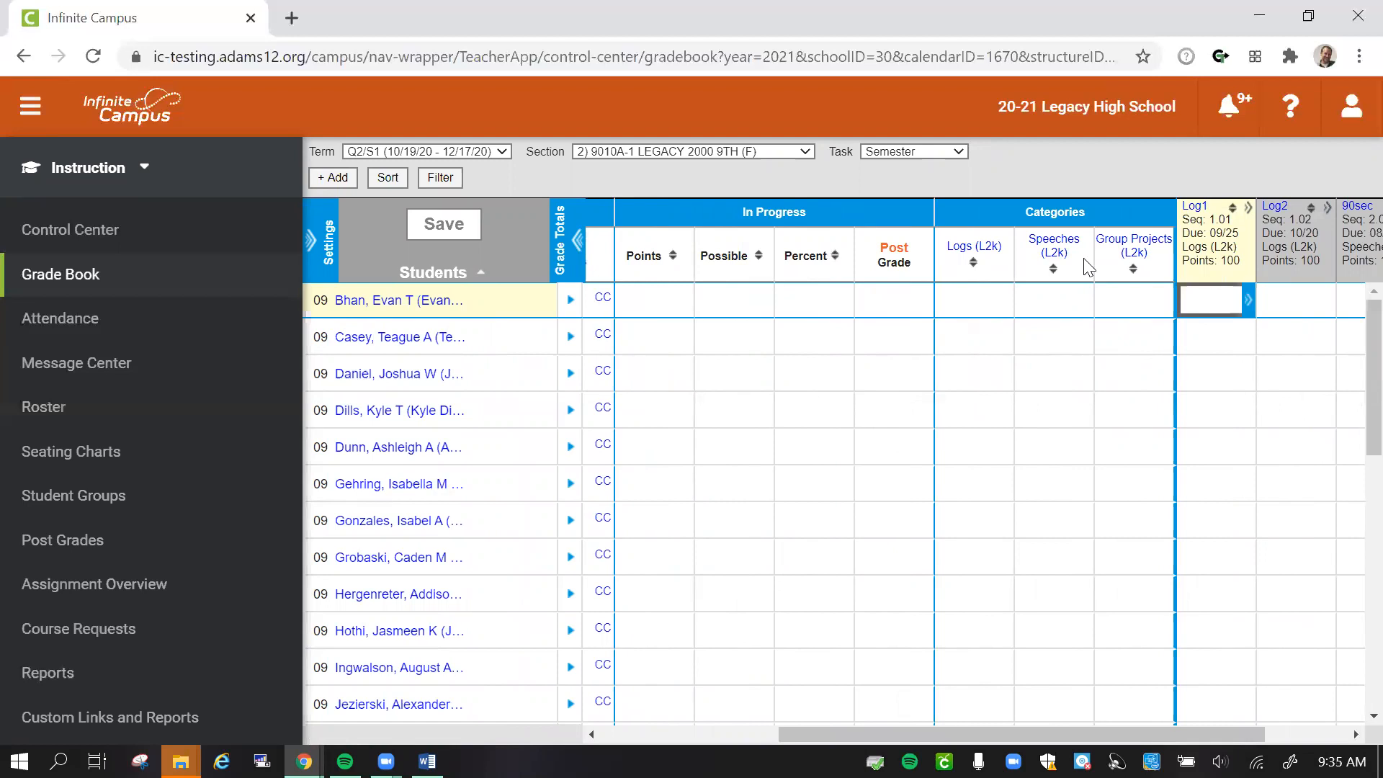
# - Enter the first student's scores as 90 for Log1, 100 for Log2, 77 for 90sec and 100 for SAP, and save the grade book
pyautogui.press('Tab')
pyautogui.write('100')
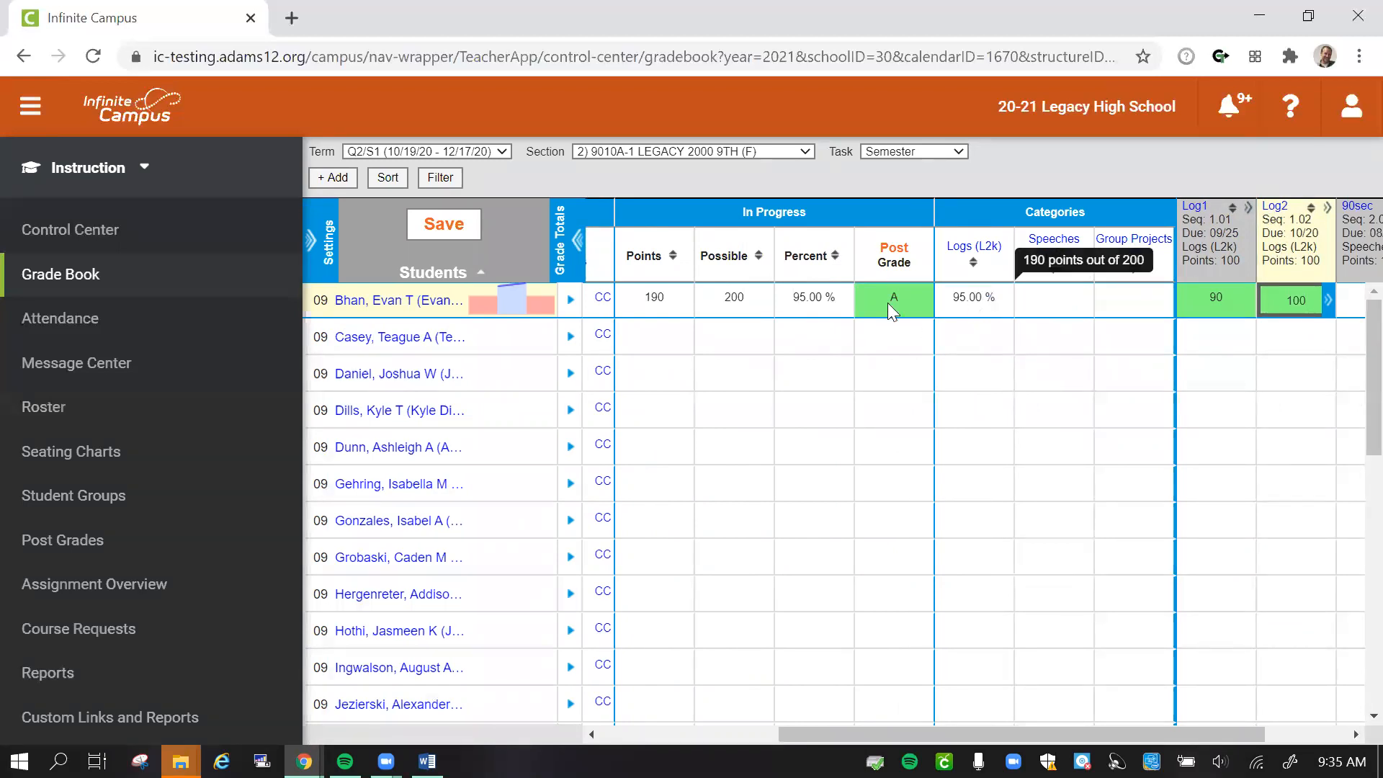
pyautogui.moveTo(963, 729); pyautogui.dragTo(1102, 714)
pyautogui.click(1238, 302)
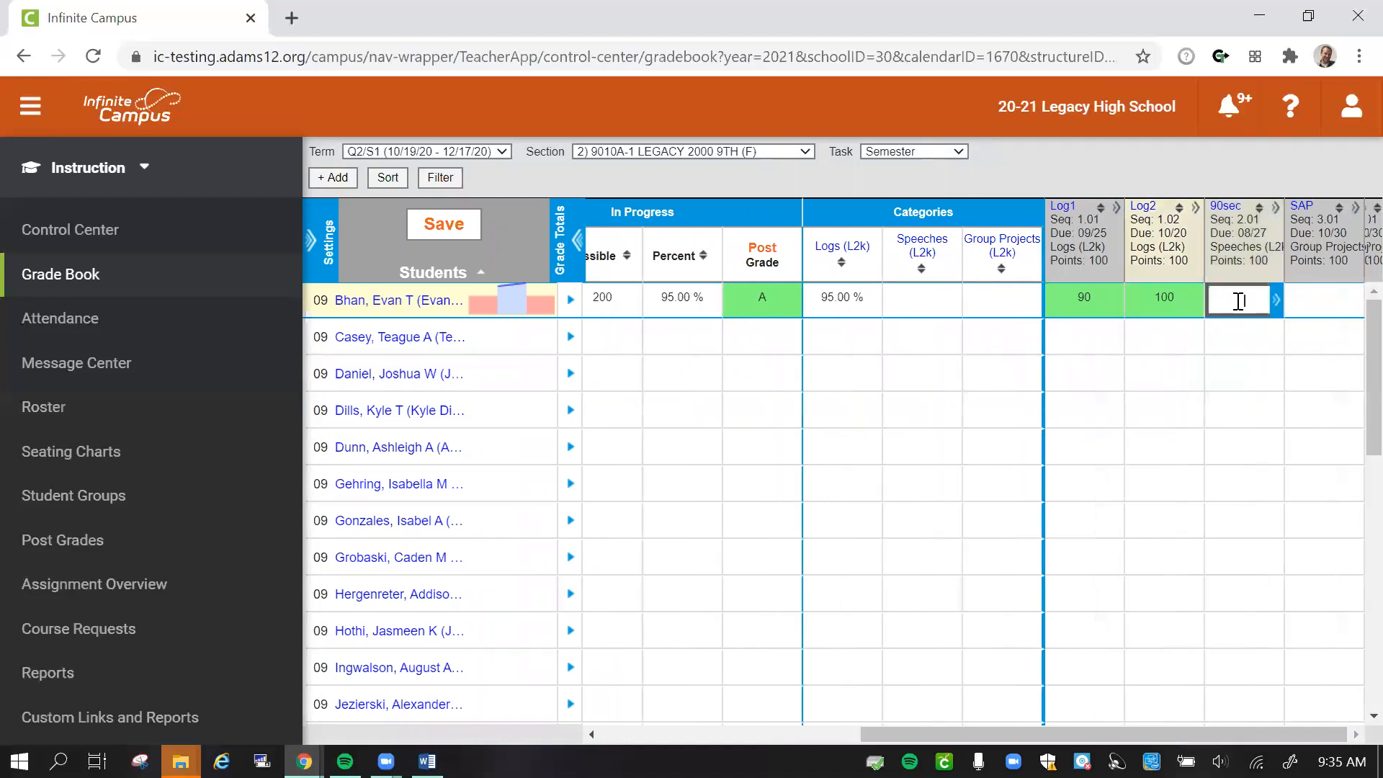
pyautogui.press('Tab')
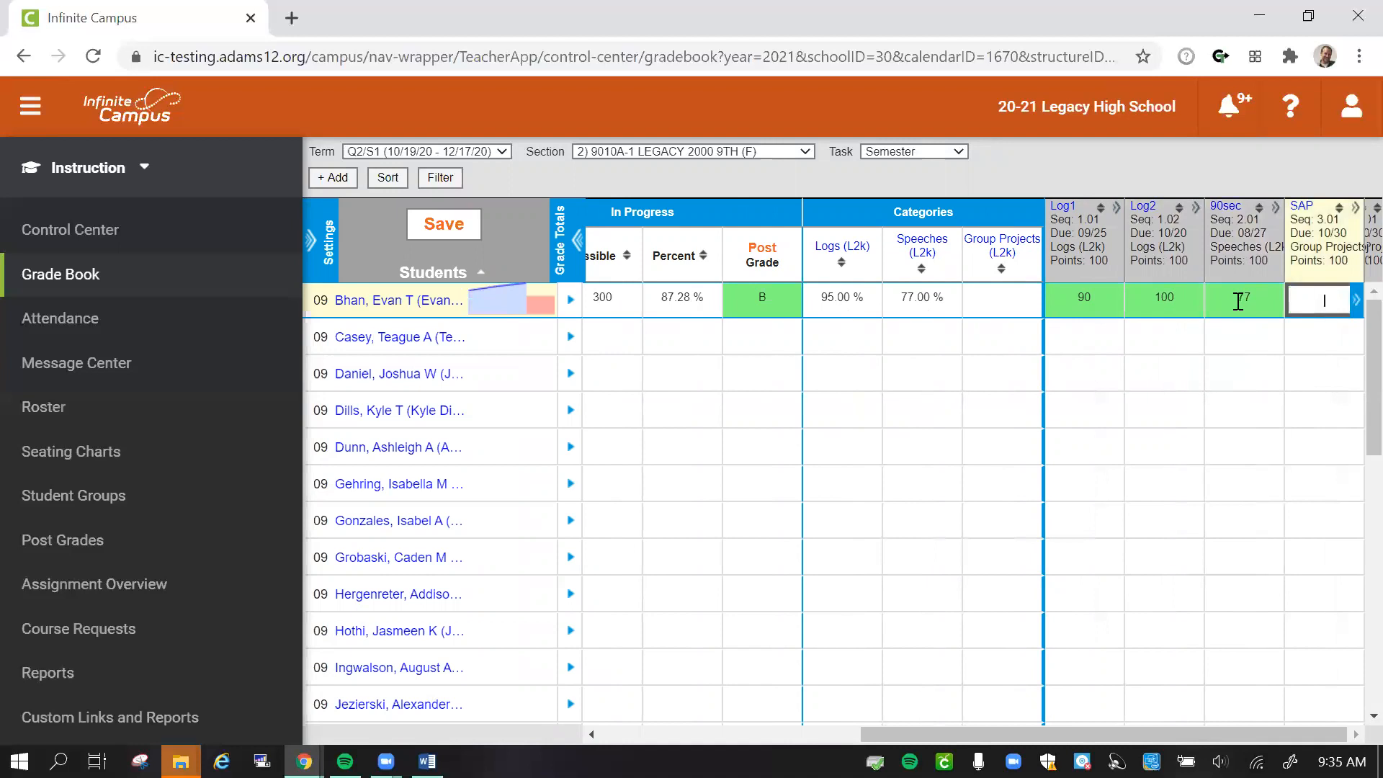
pyautogui.write('100')
pyautogui.press('Return')
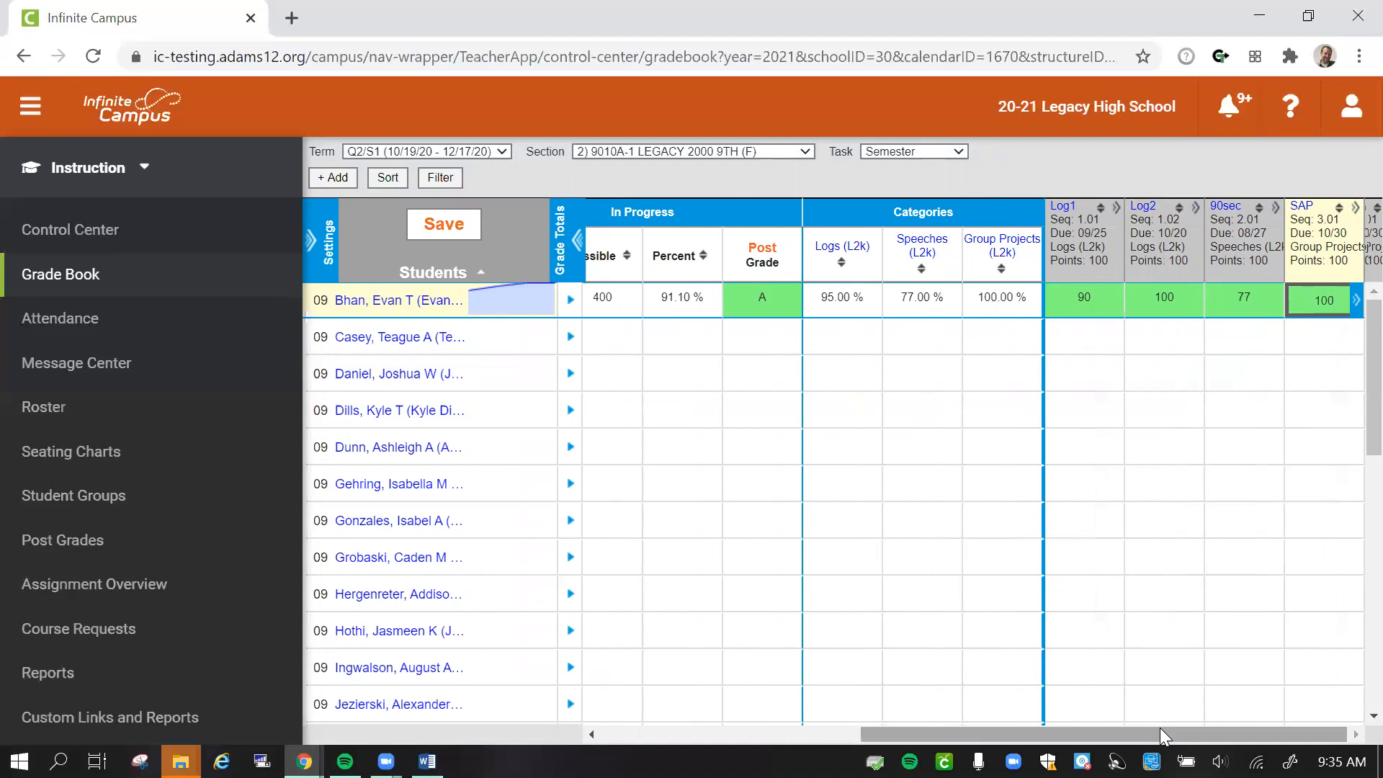
pyautogui.moveTo(1154, 735); pyautogui.dragTo(1061, 618)
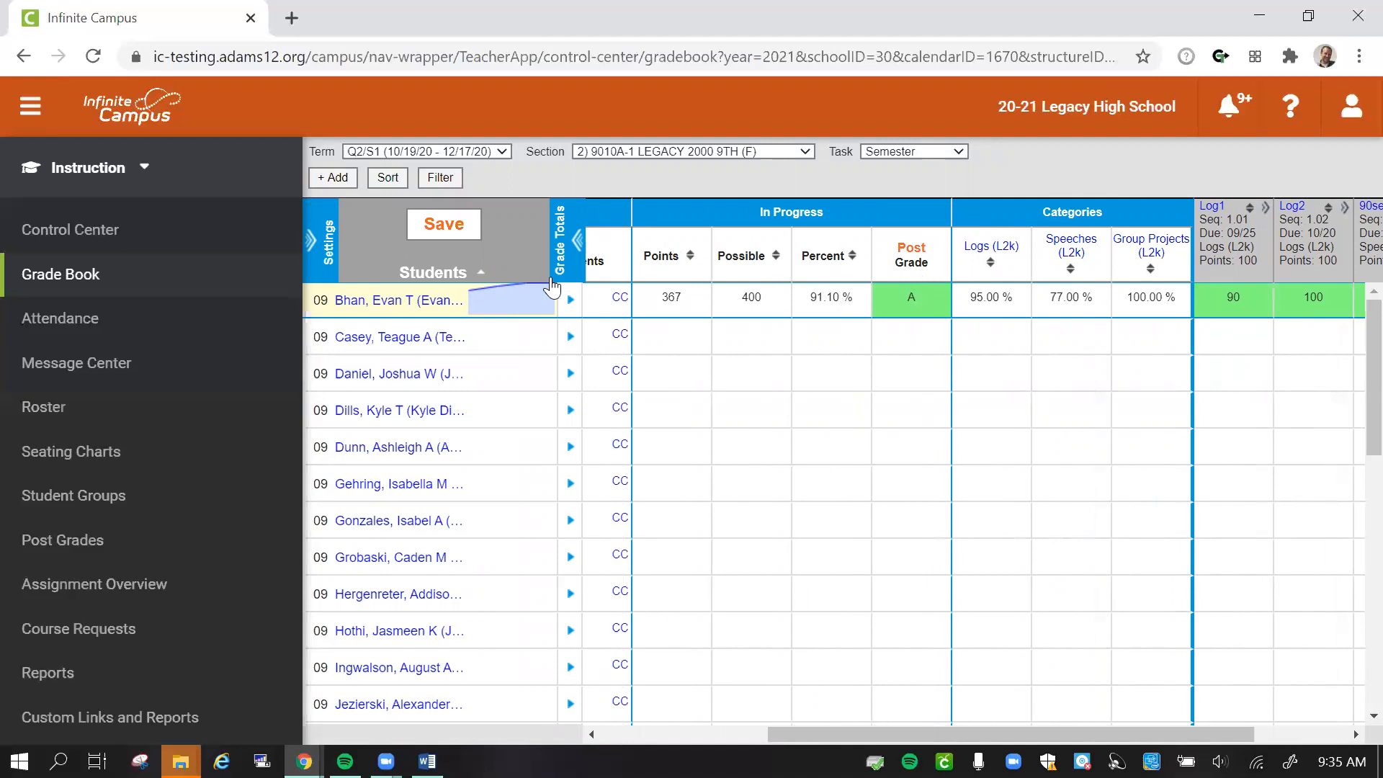
pyautogui.click(446, 227)
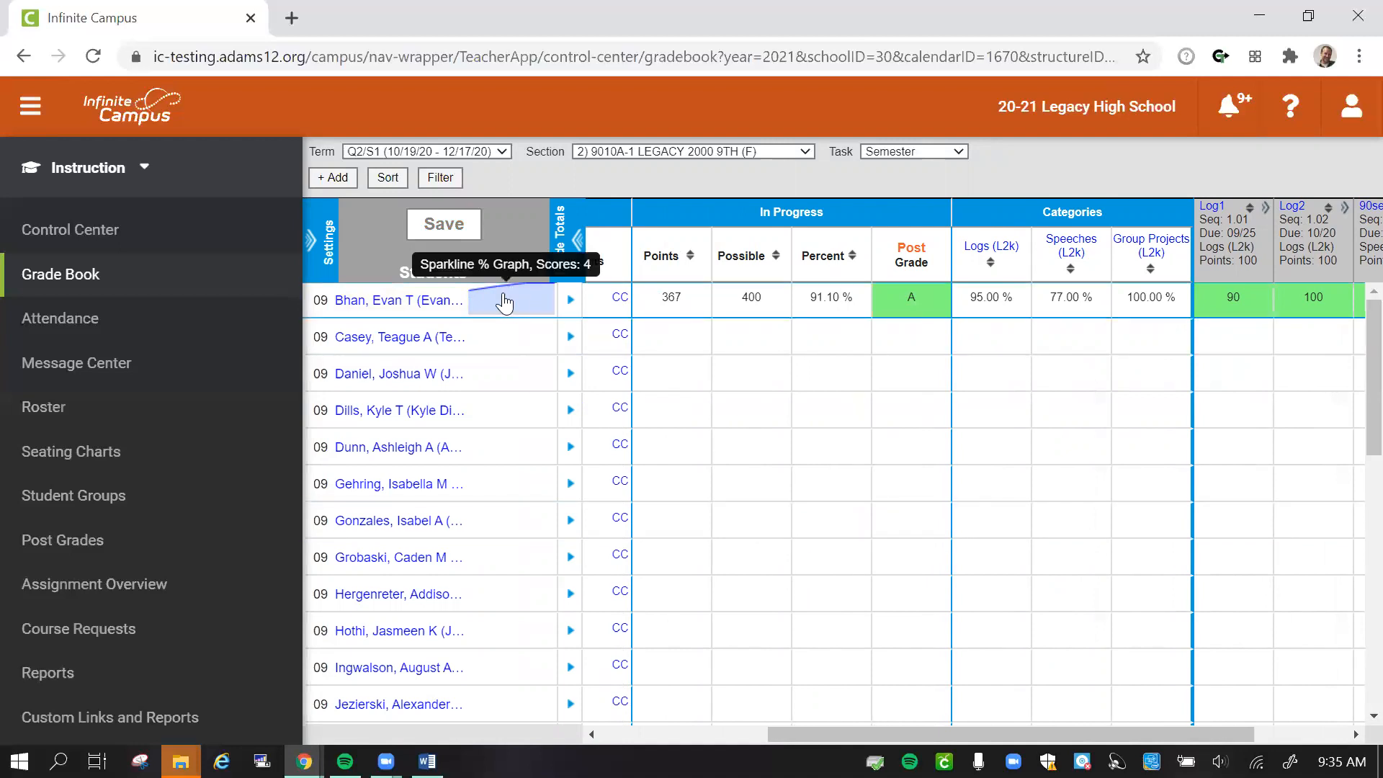
# - Turn off the sparkline graph display and turn on the save alert in the grade book preferences
pyautogui.click(320, 239)
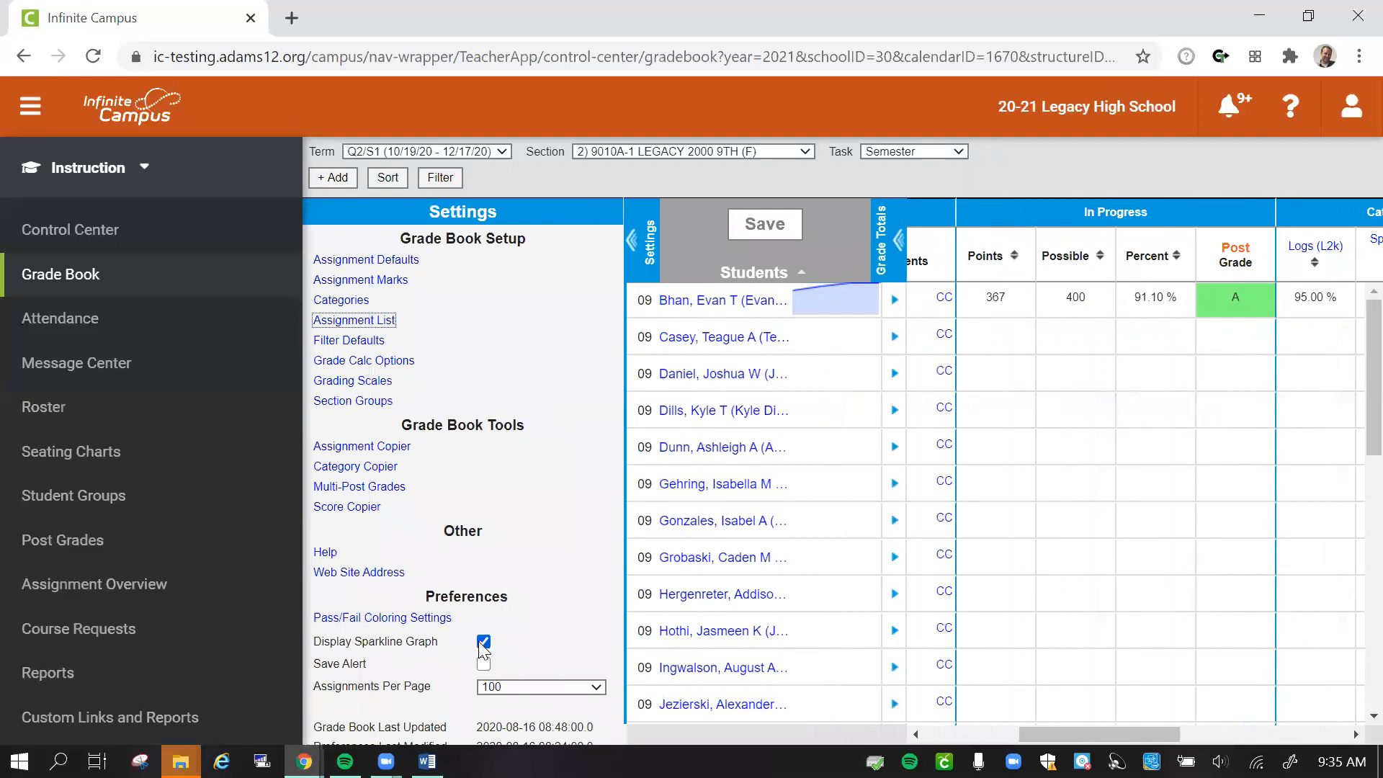
pyautogui.click(484, 642)
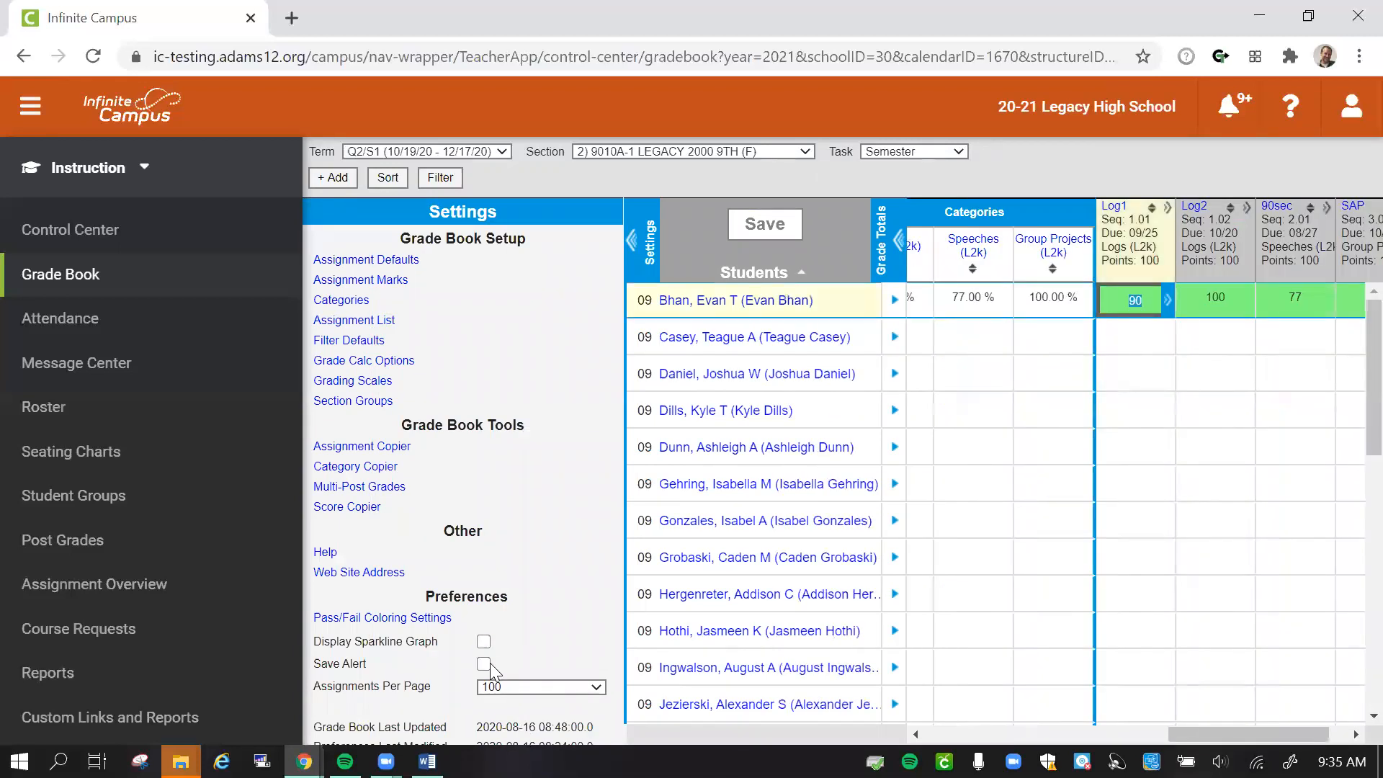
pyautogui.click(483, 664)
# - Review the pass/fail coloring settings, close them without saving, and collapse the grade book settings
pyautogui.click(385, 618)
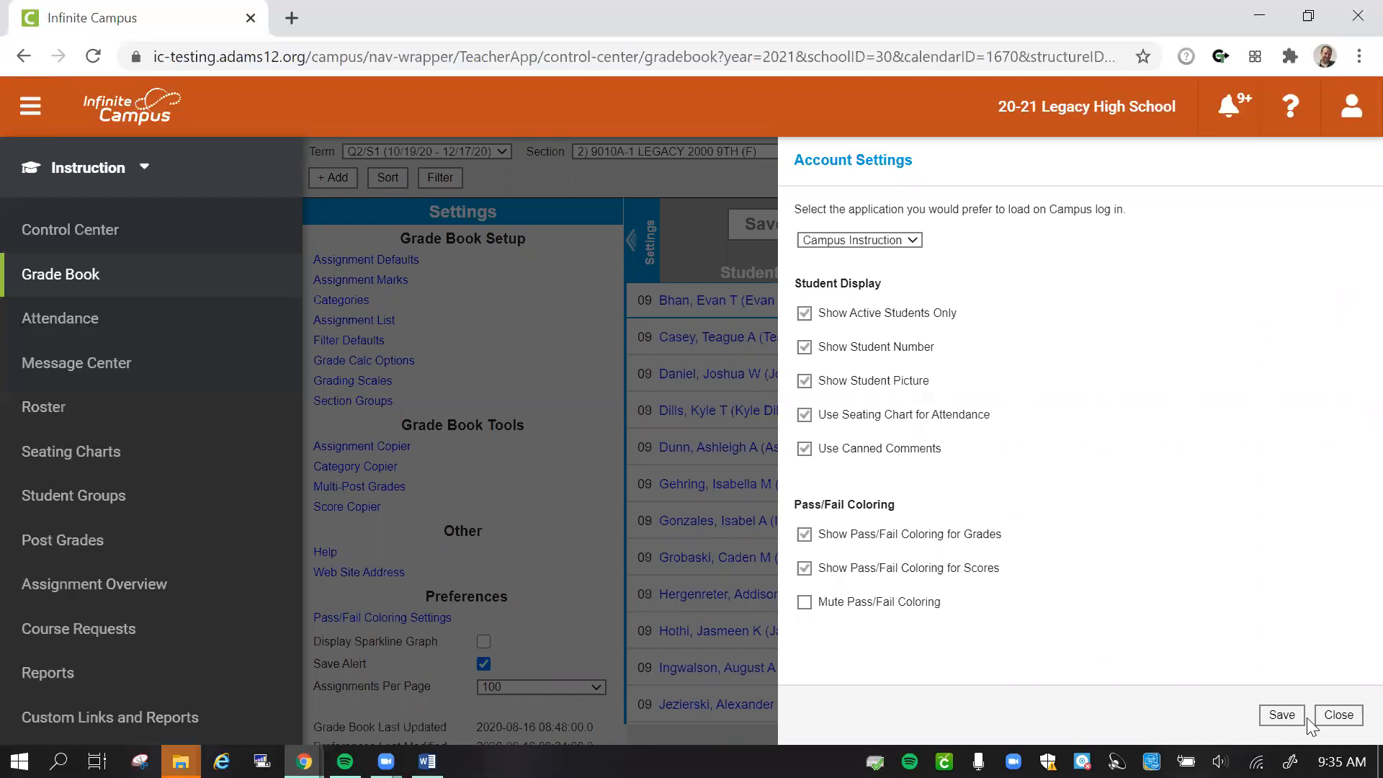
pyautogui.click(1338, 720)
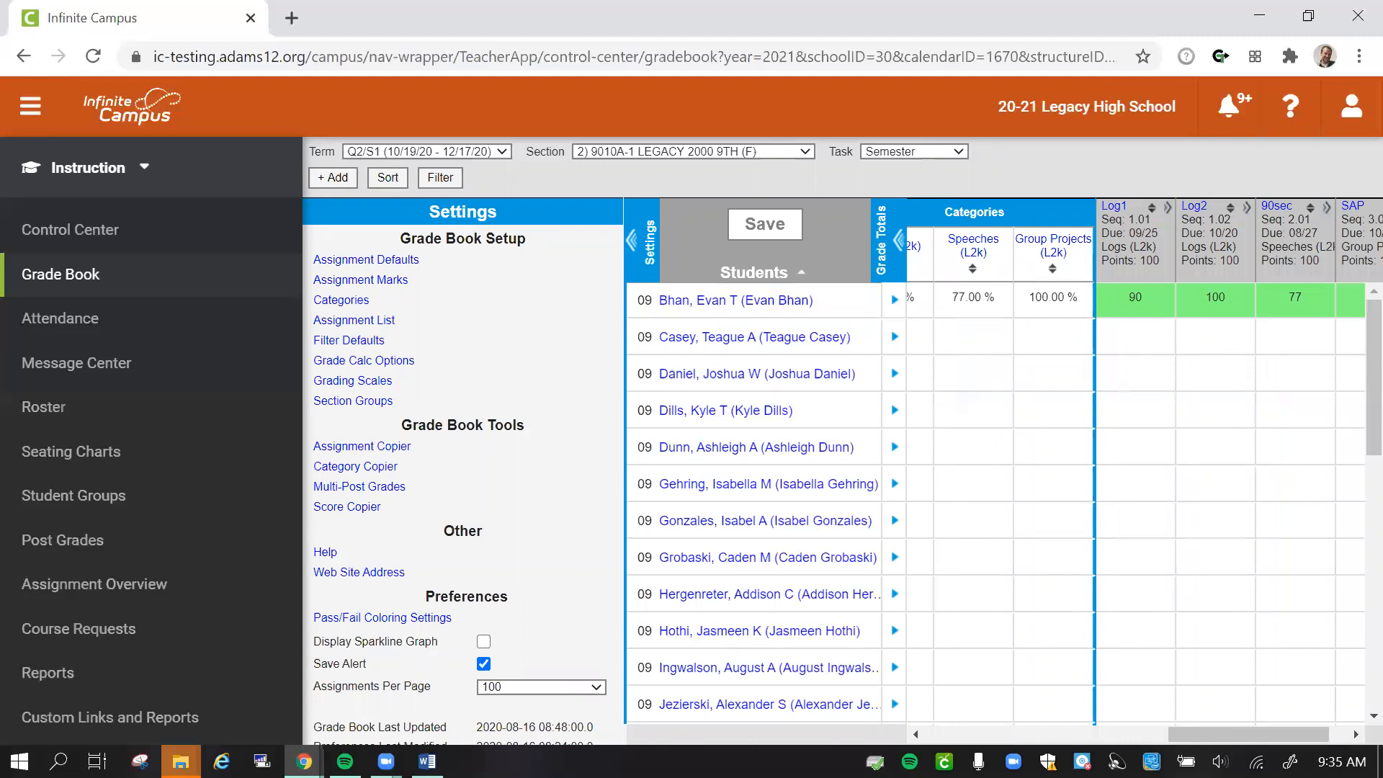
pyautogui.moveTo(1236, 734)
pyautogui.mouseDown()
pyautogui.moveTo(1290, 735)
pyautogui.moveTo(1231, 734)
pyautogui.mouseUp()
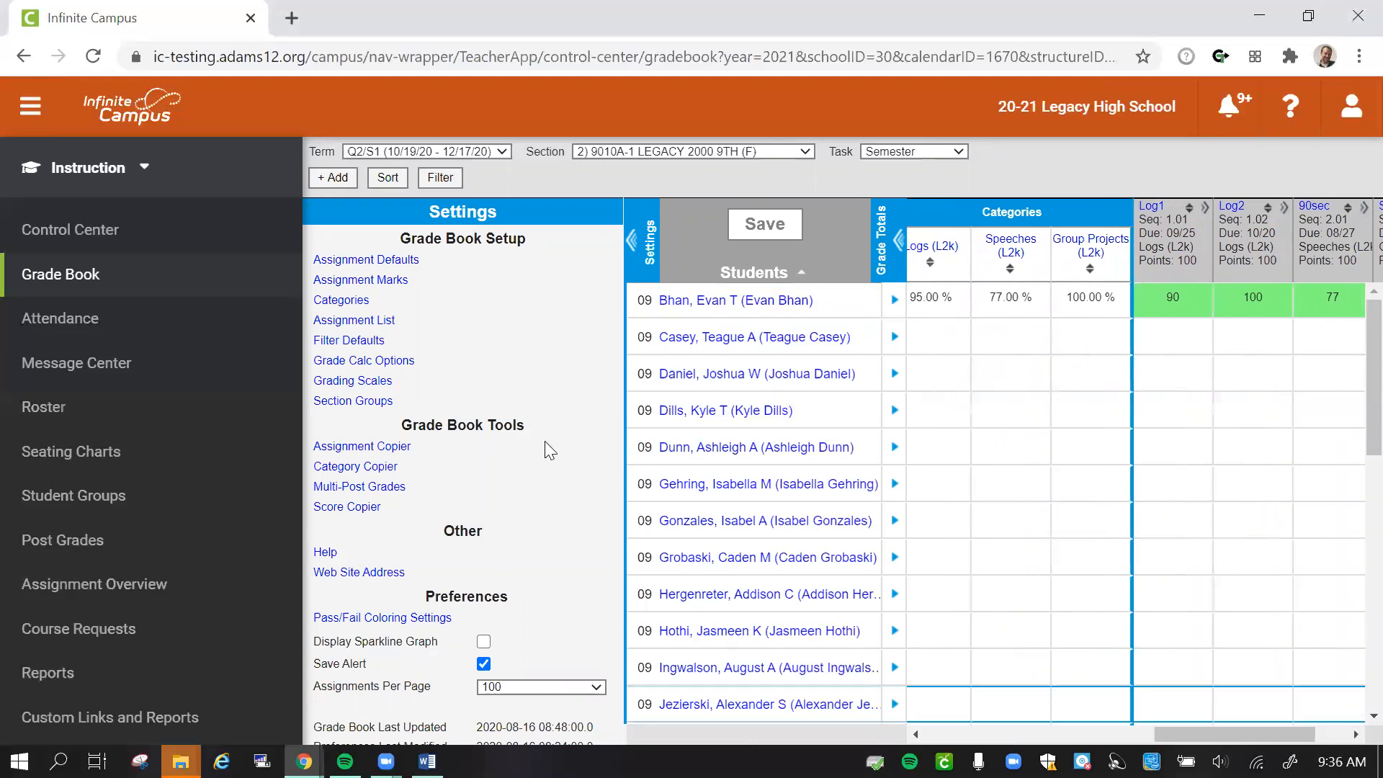
pyautogui.click(640, 259)
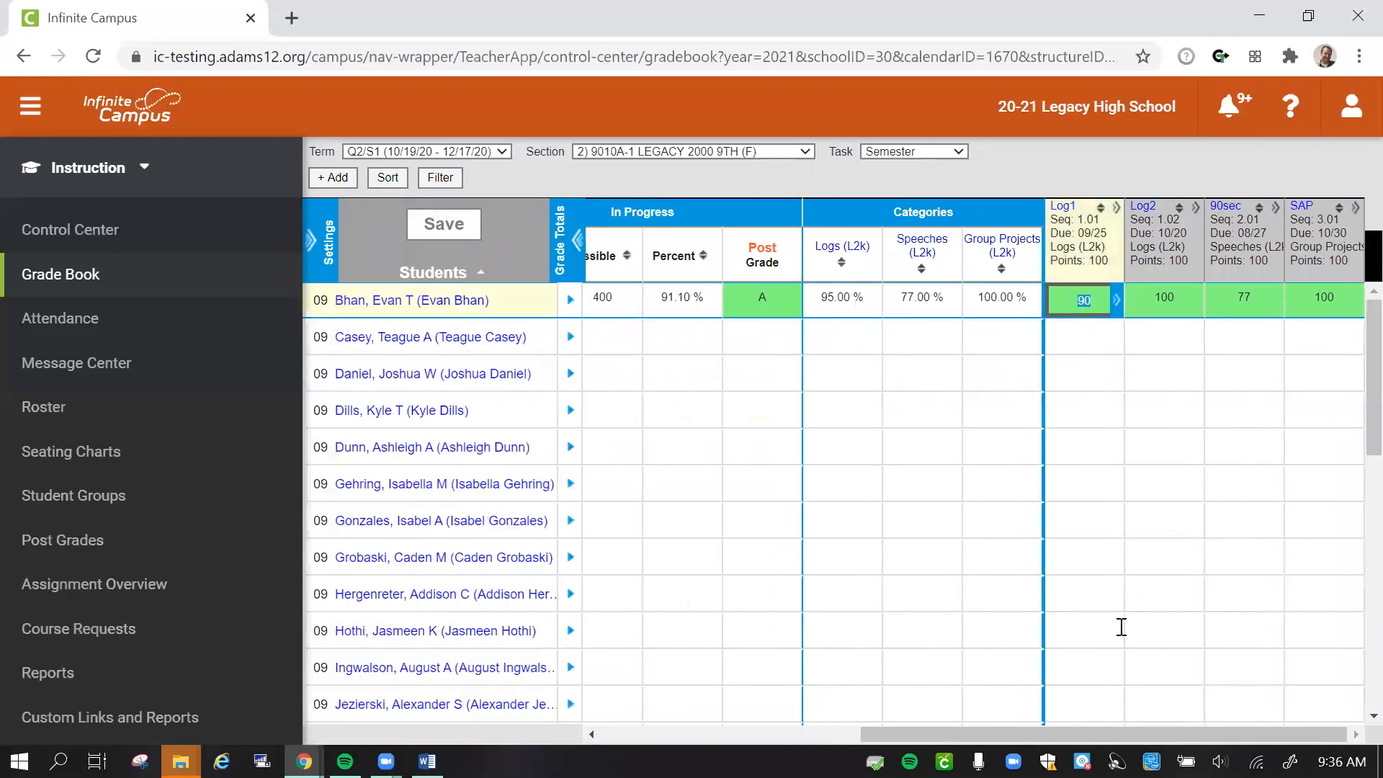
pyautogui.moveTo(1095, 733); pyautogui.dragTo(1240, 735)
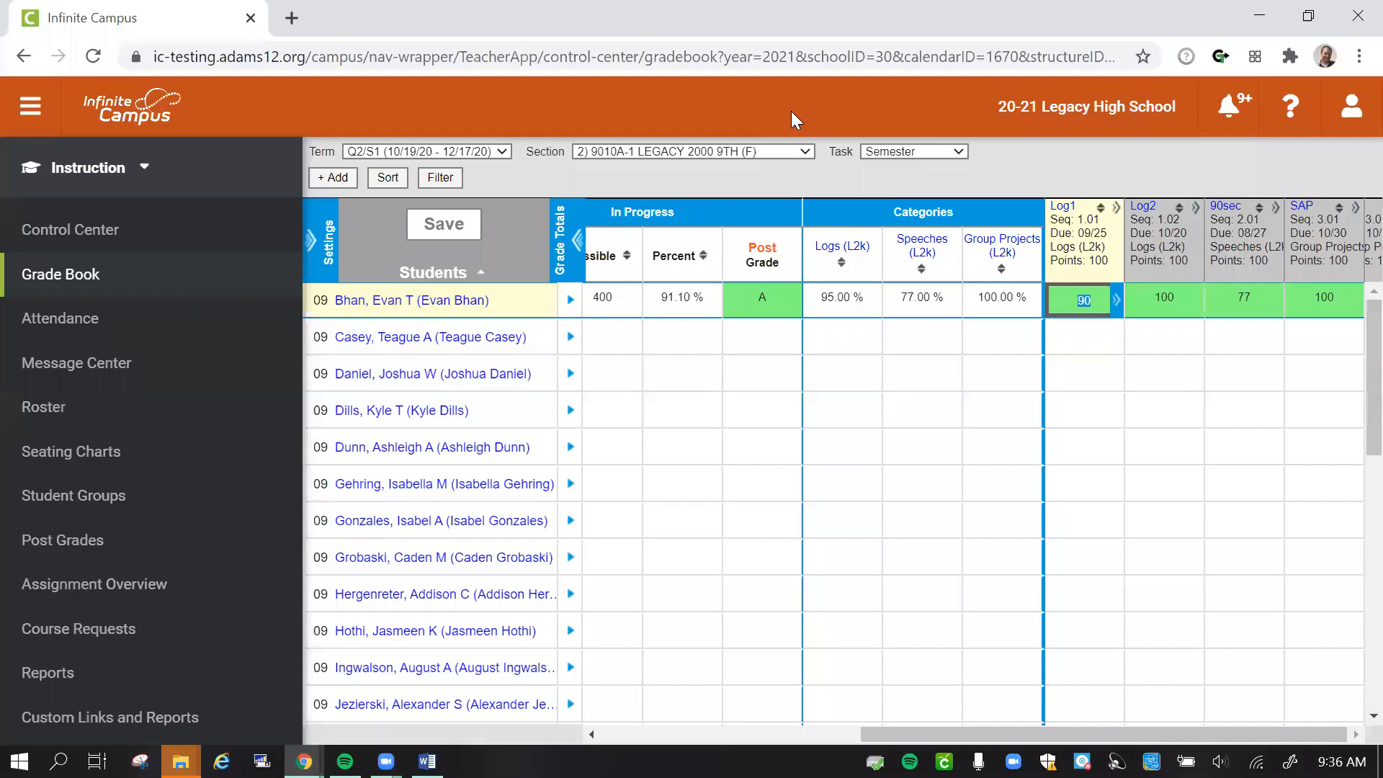
# - Clear the first student's SAP and Log2 scores and save the grade book
pyautogui.click(1320, 300)
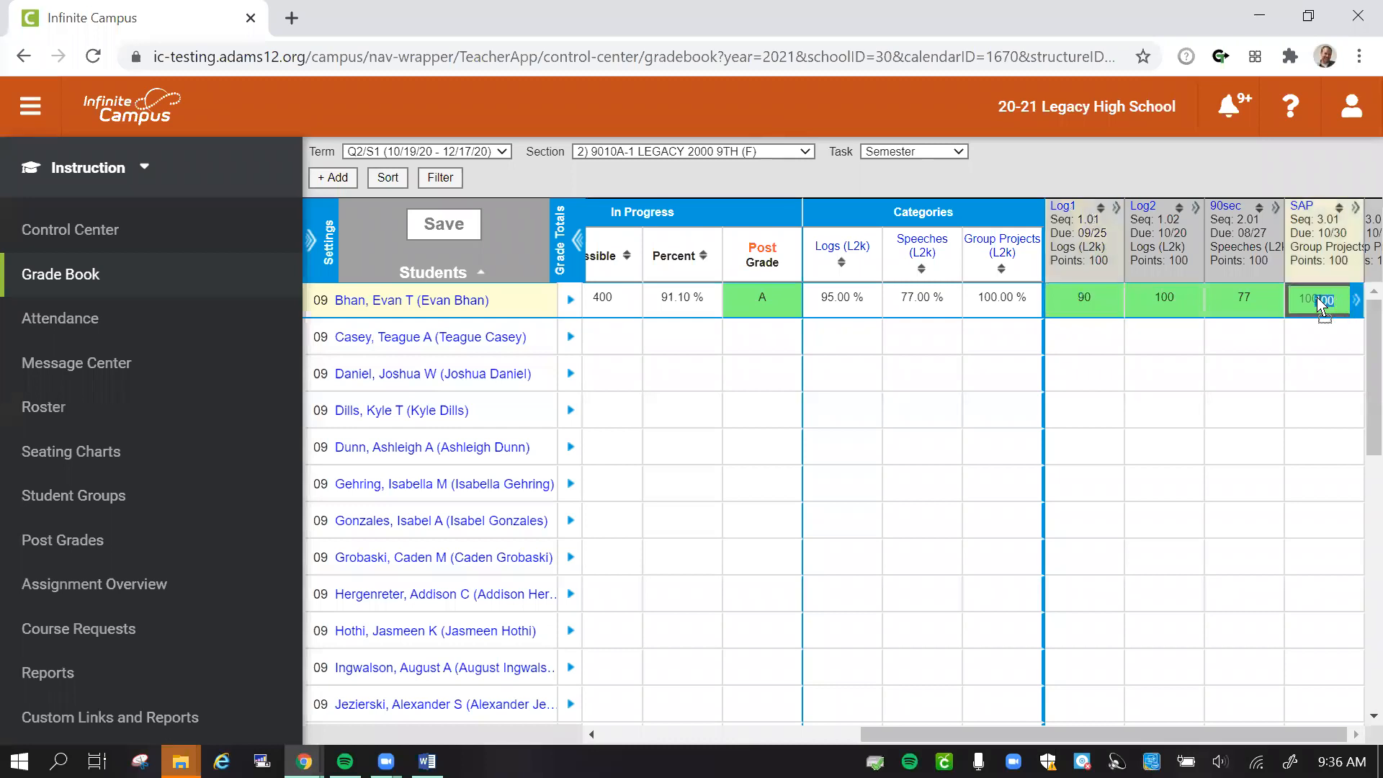
pyautogui.press('BackSpace')
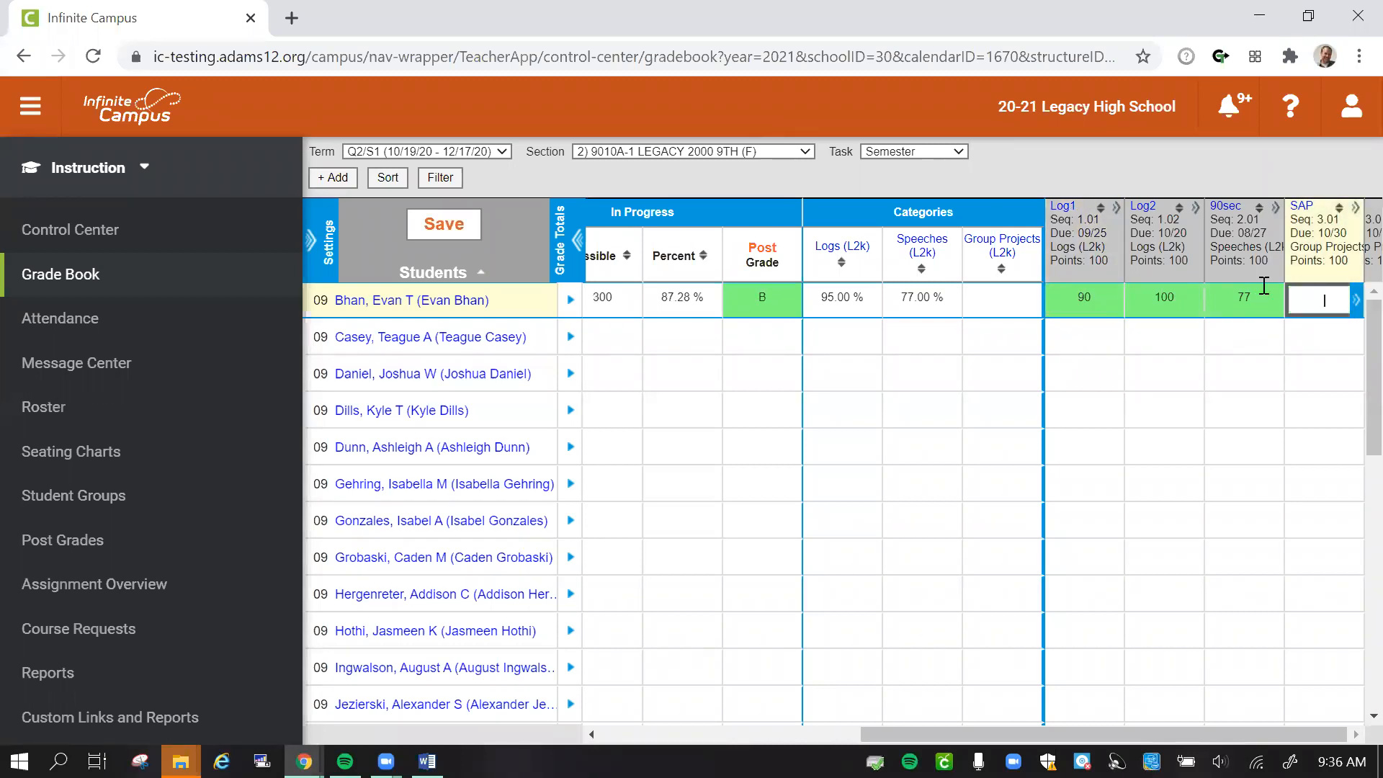
pyautogui.click(1151, 297)
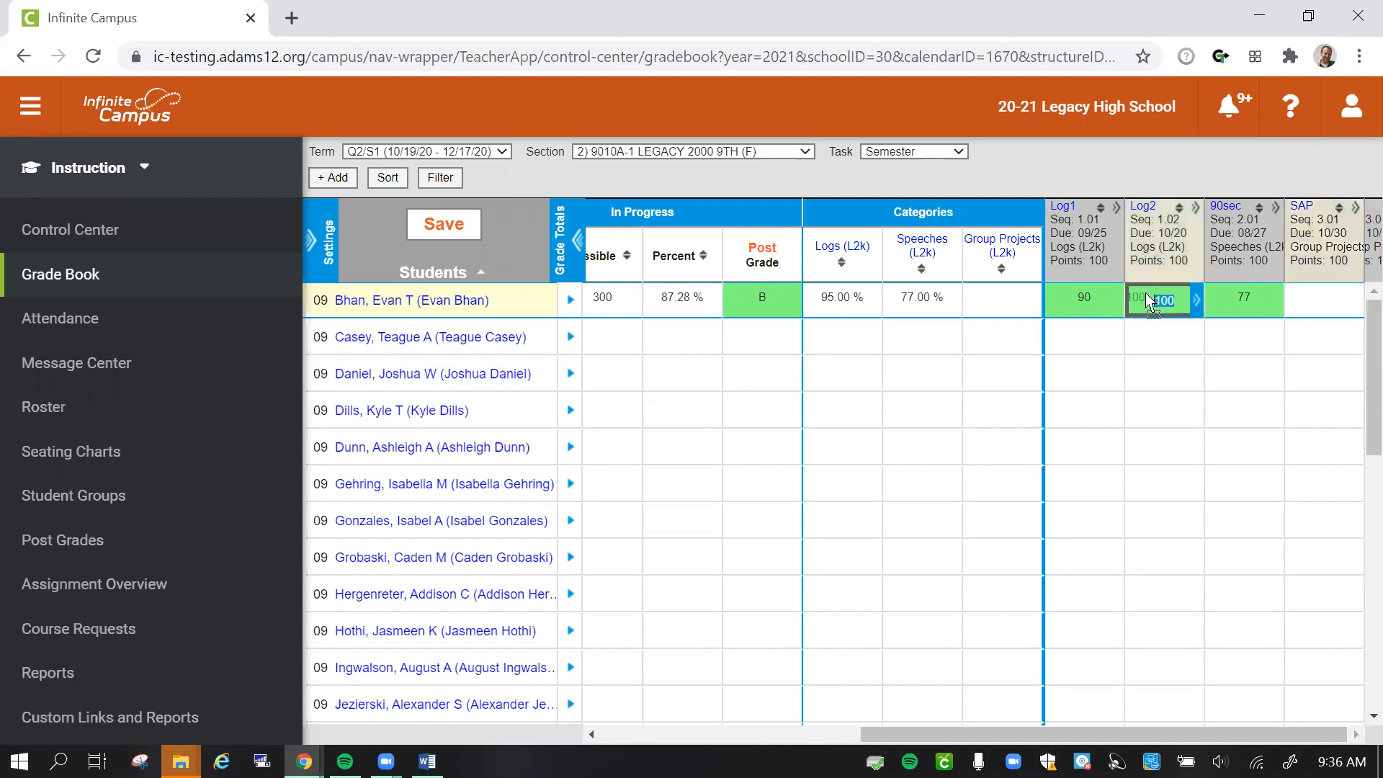
pyautogui.press('BackSpace')
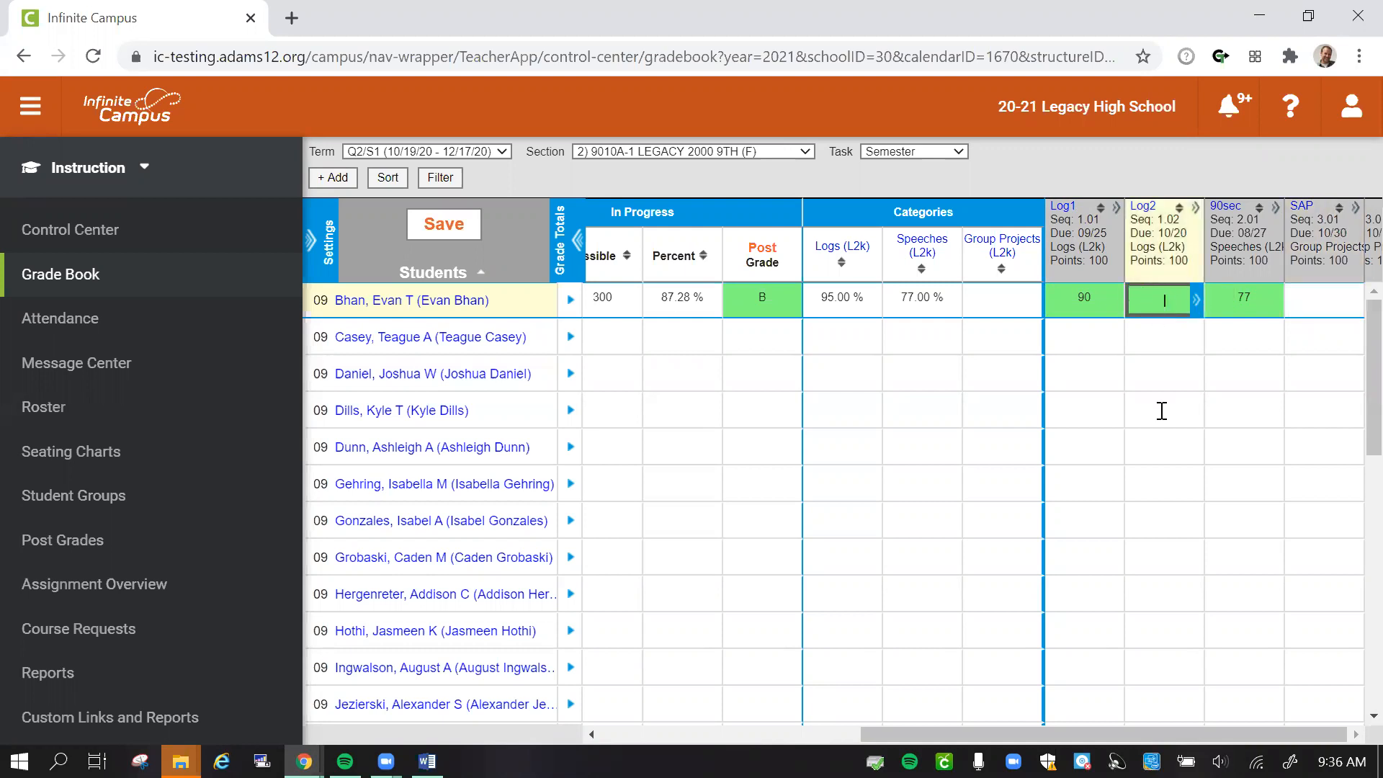
pyautogui.click(466, 229)
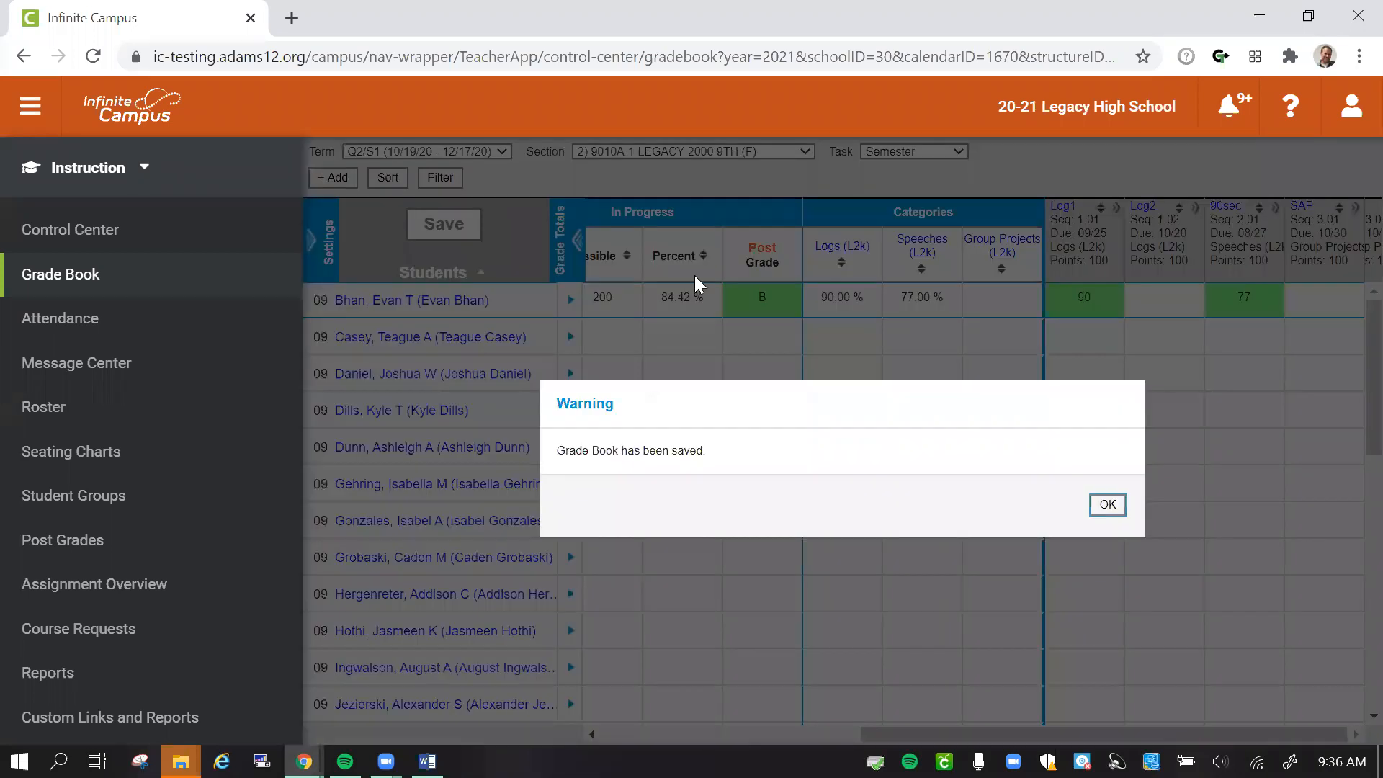
pyautogui.click(1102, 505)
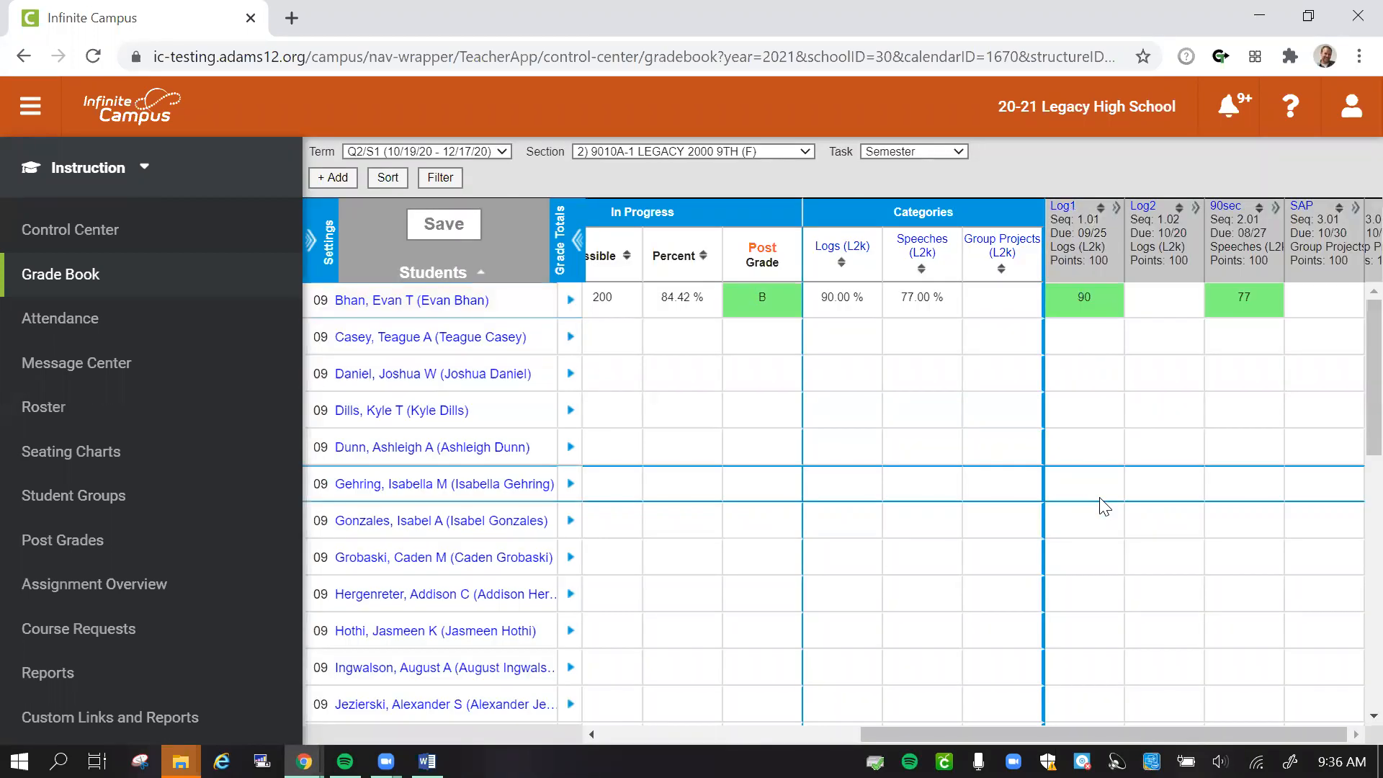
# - Switch from Campus Instruction to the District Edition, search for the first student by partial last name, and open that student's record
pyautogui.click(124, 170)
pyautogui.click(307, 304)
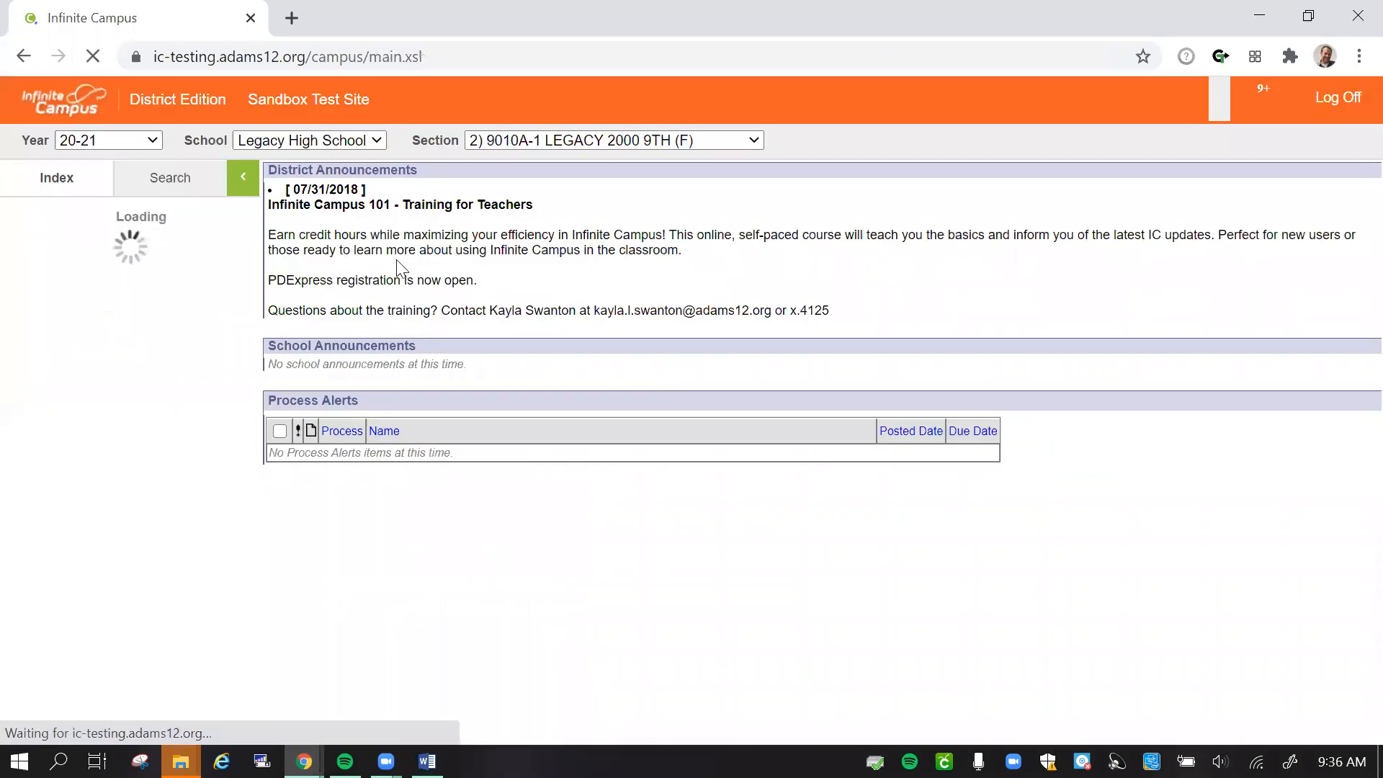
pyautogui.click(170, 178)
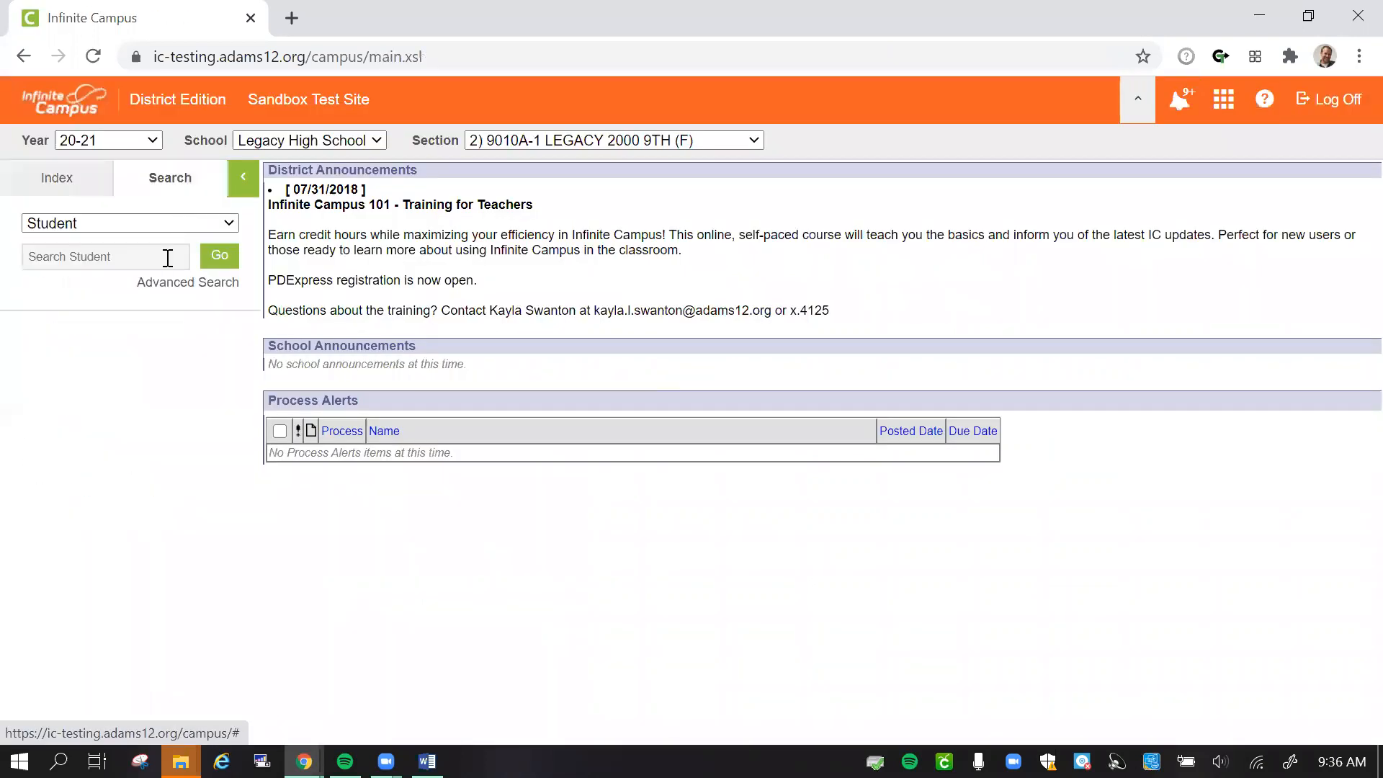
pyautogui.click(165, 257)
pyautogui.write('bha')
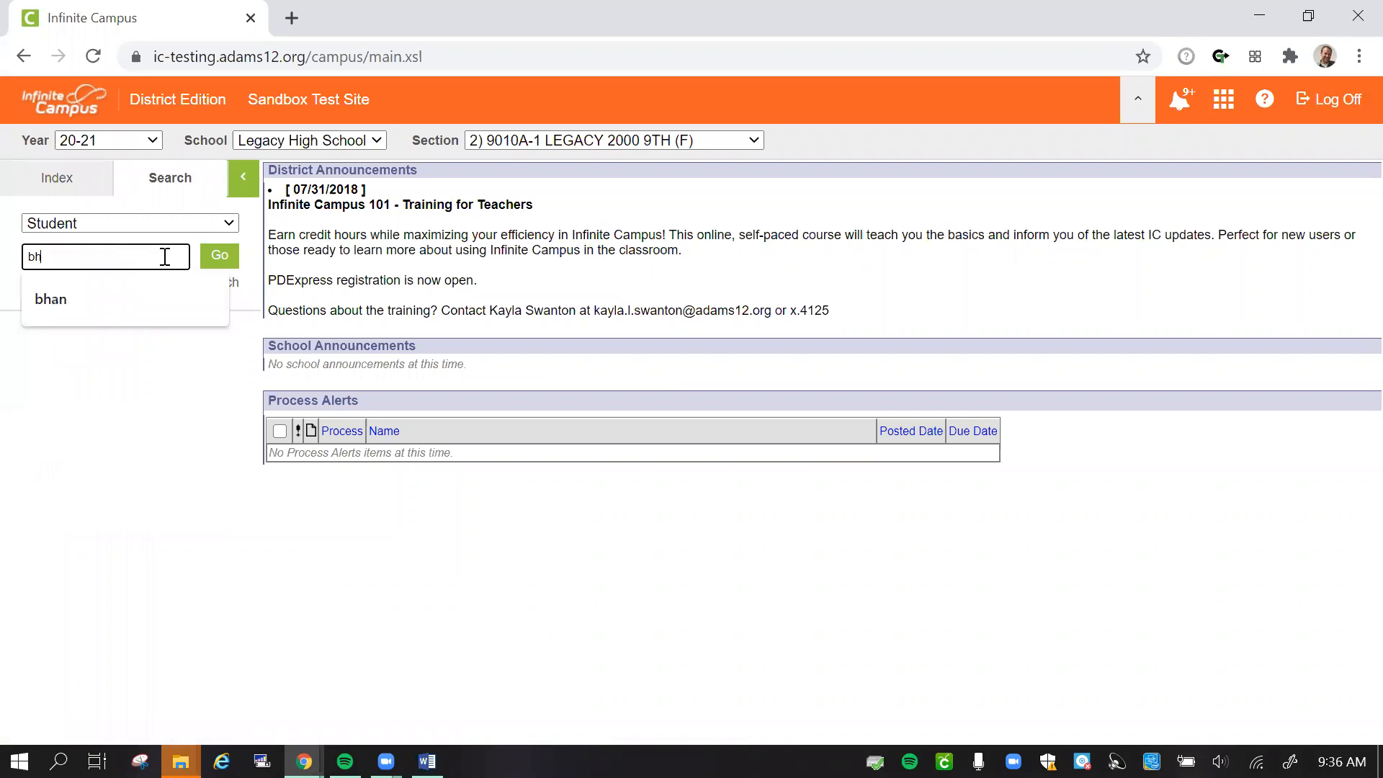
pyautogui.press('Return')
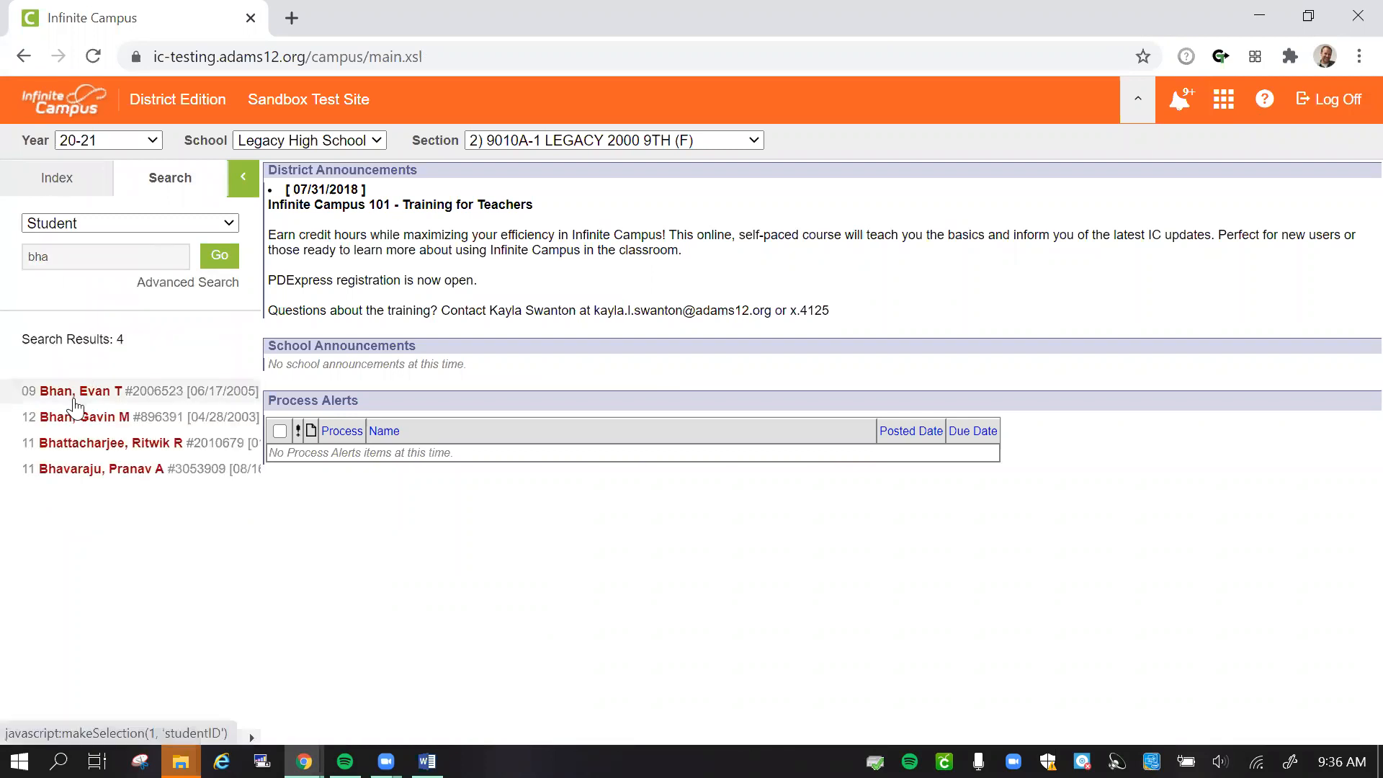
pyautogui.click(75, 401)
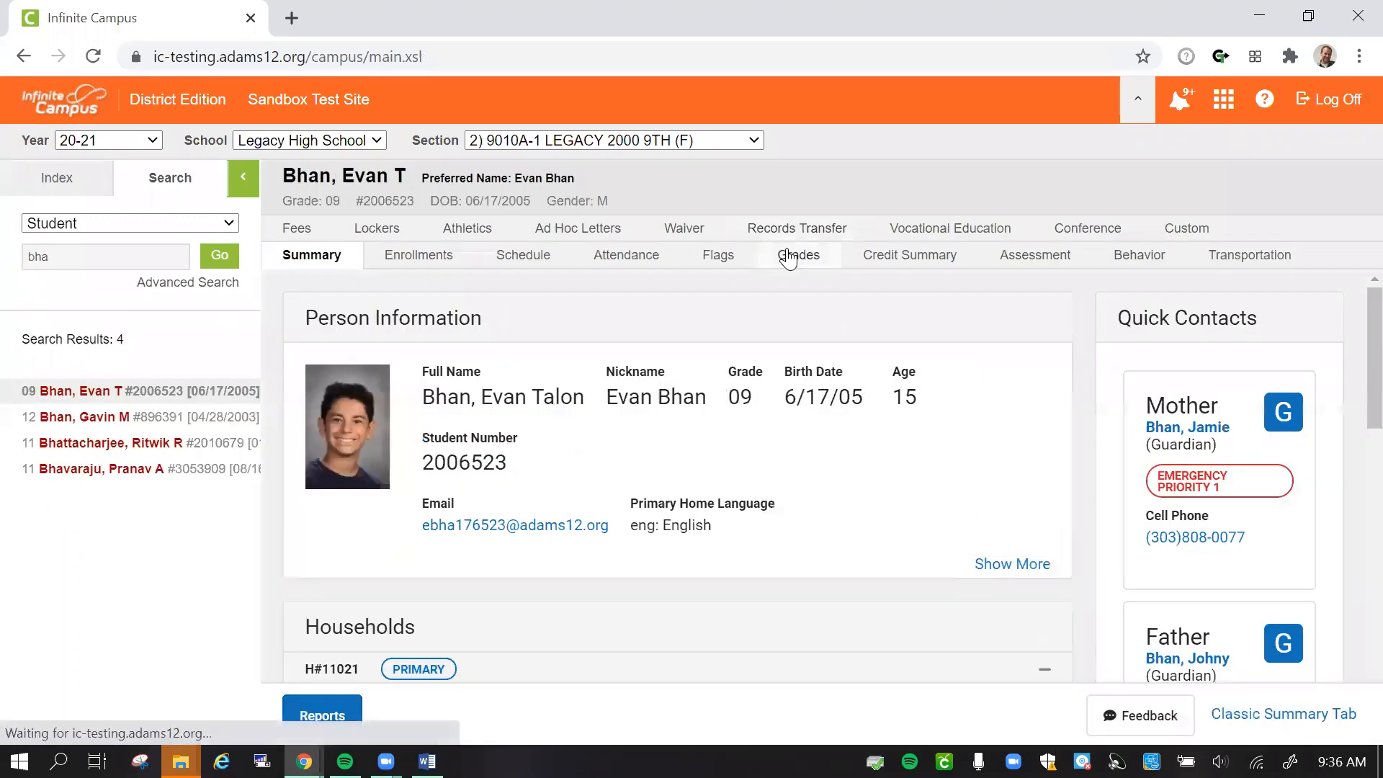
# - View the student's grades and open the detail for 9010A-1 LEGACY 2000 9TH
pyautogui.click(787, 252)
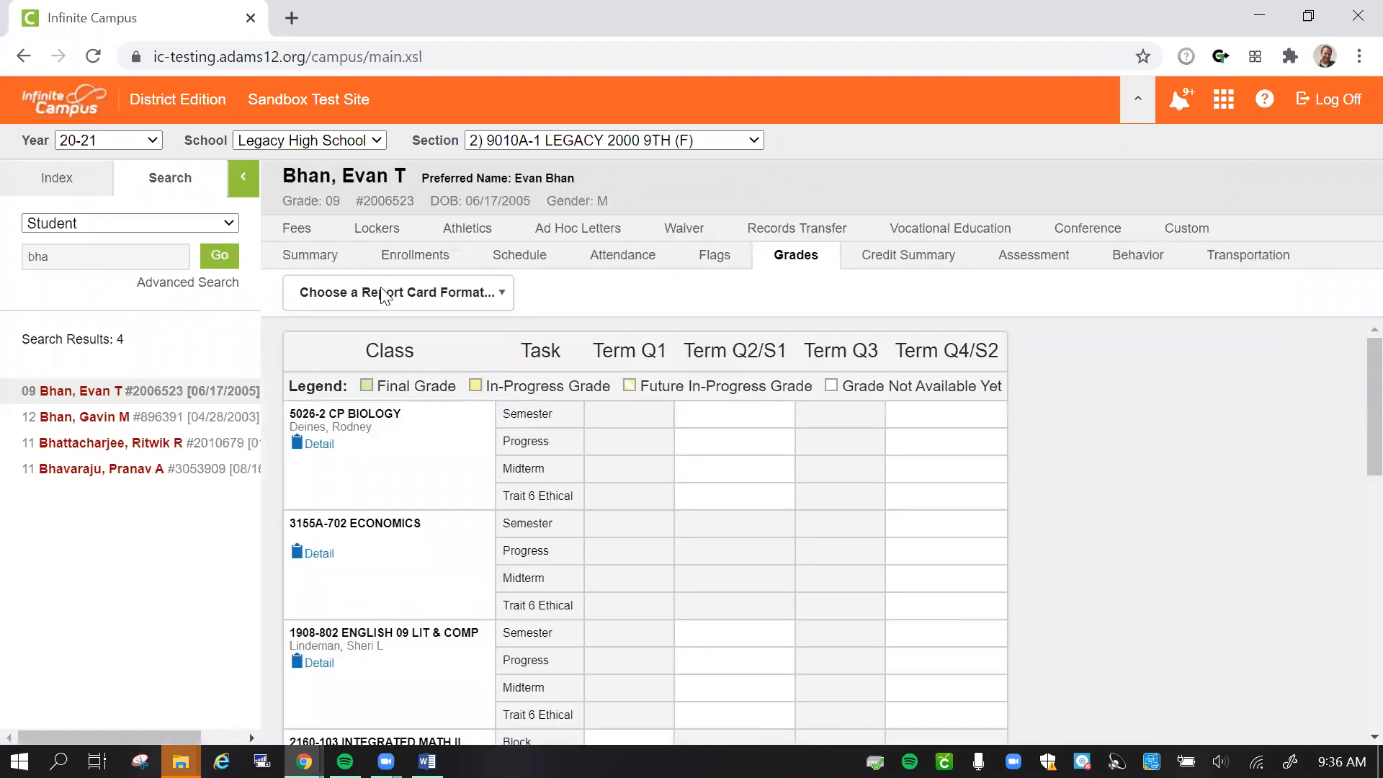
pyautogui.scroll(-6, 401, 602)
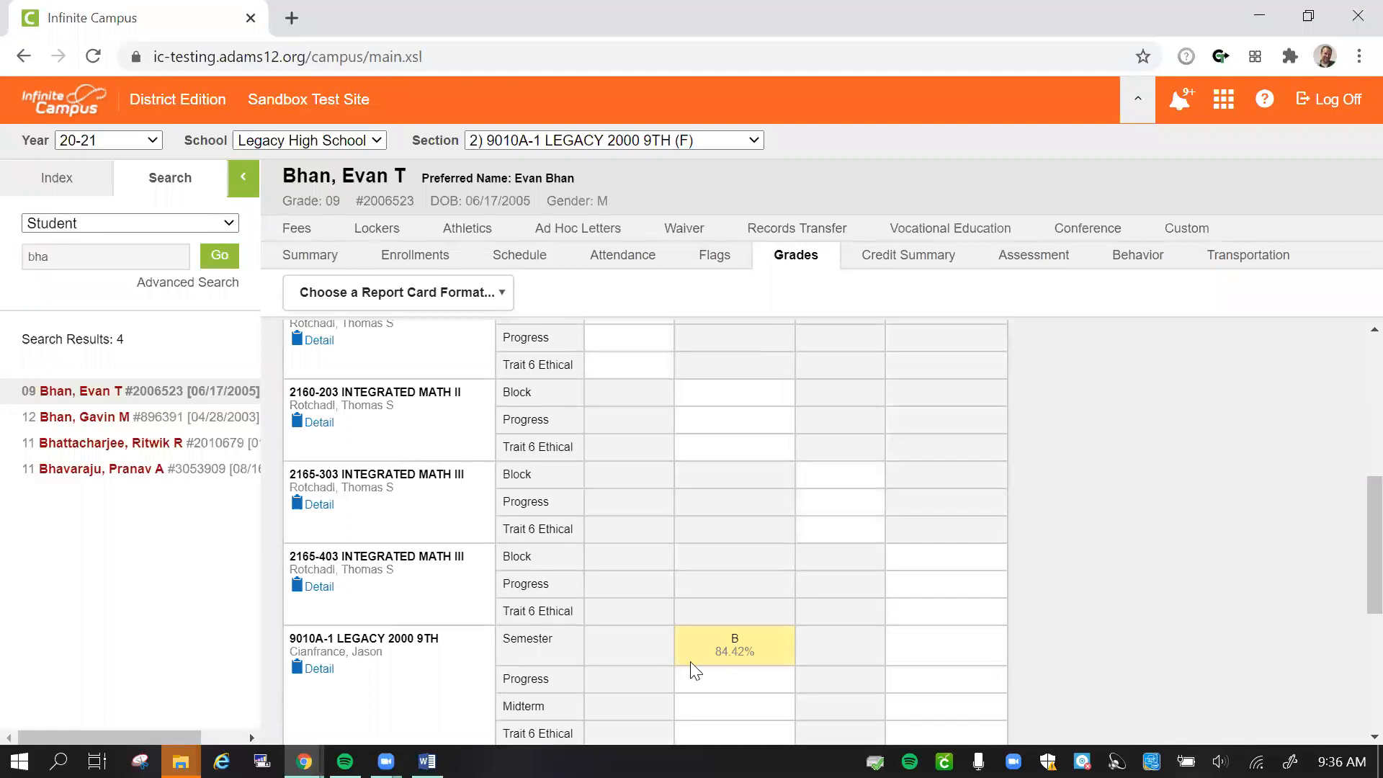
pyautogui.scroll(-3, 764, 662)
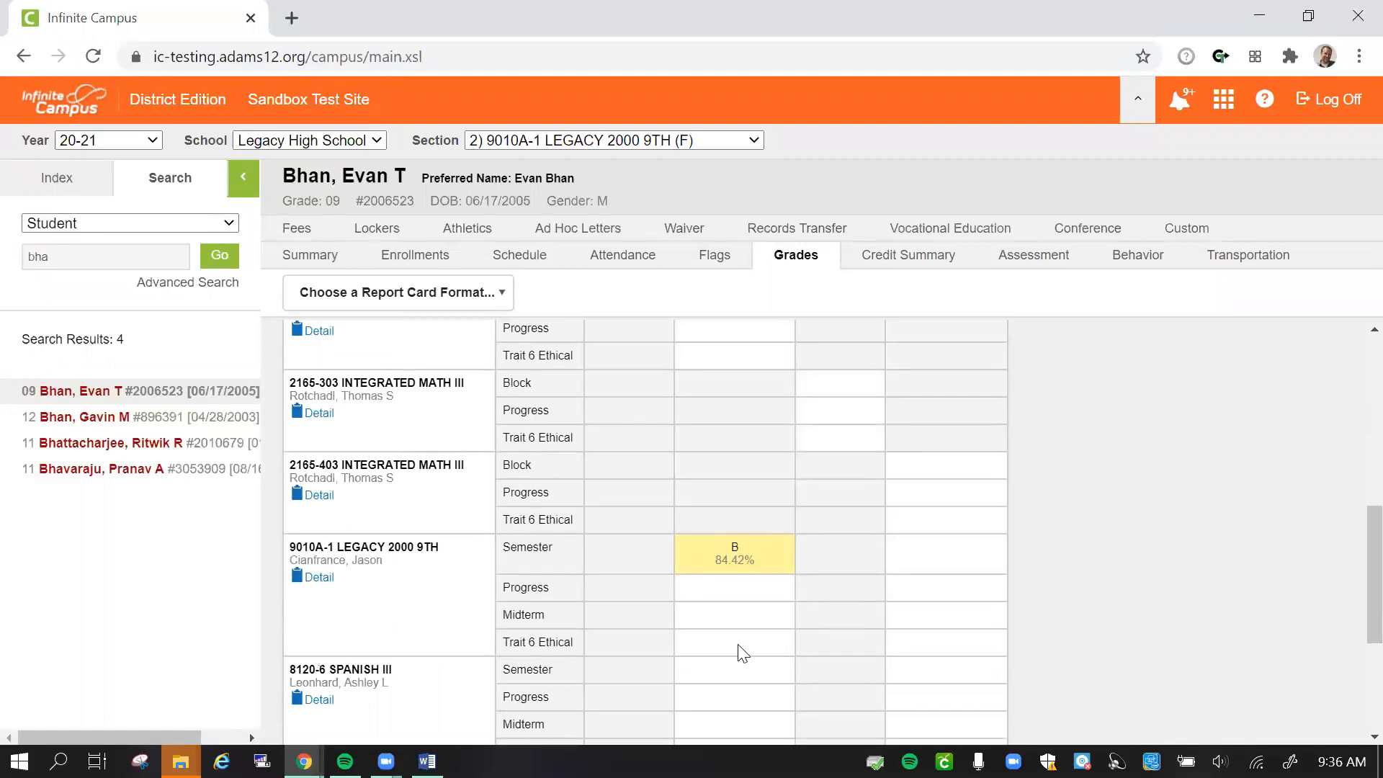
pyautogui.click(319, 452)
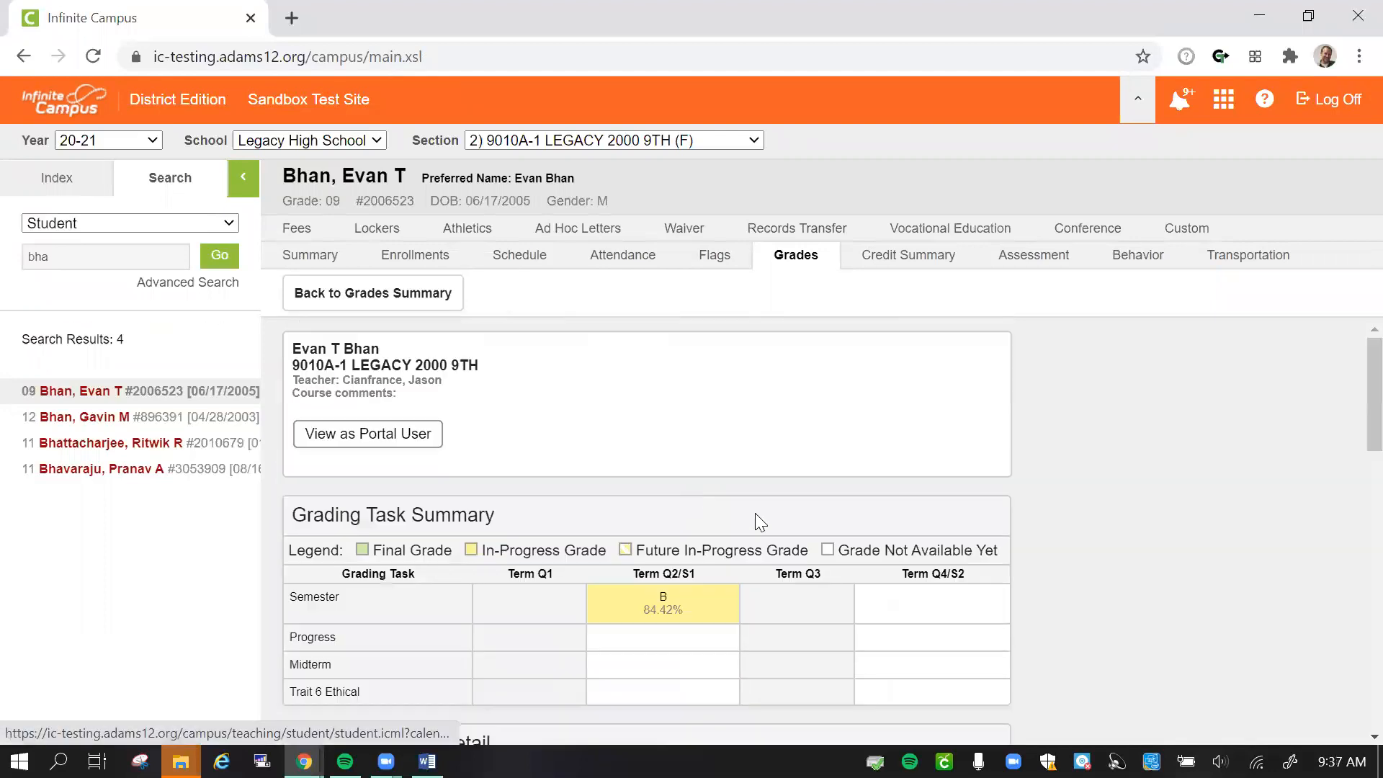
# - View the grade detail as a portal user and examine the weights of the Logs, Speeches and Group Projects categories
pyautogui.scroll(-3, 744, 514)
pyautogui.scroll(2, 745, 515)
pyautogui.scroll(1, 743, 512)
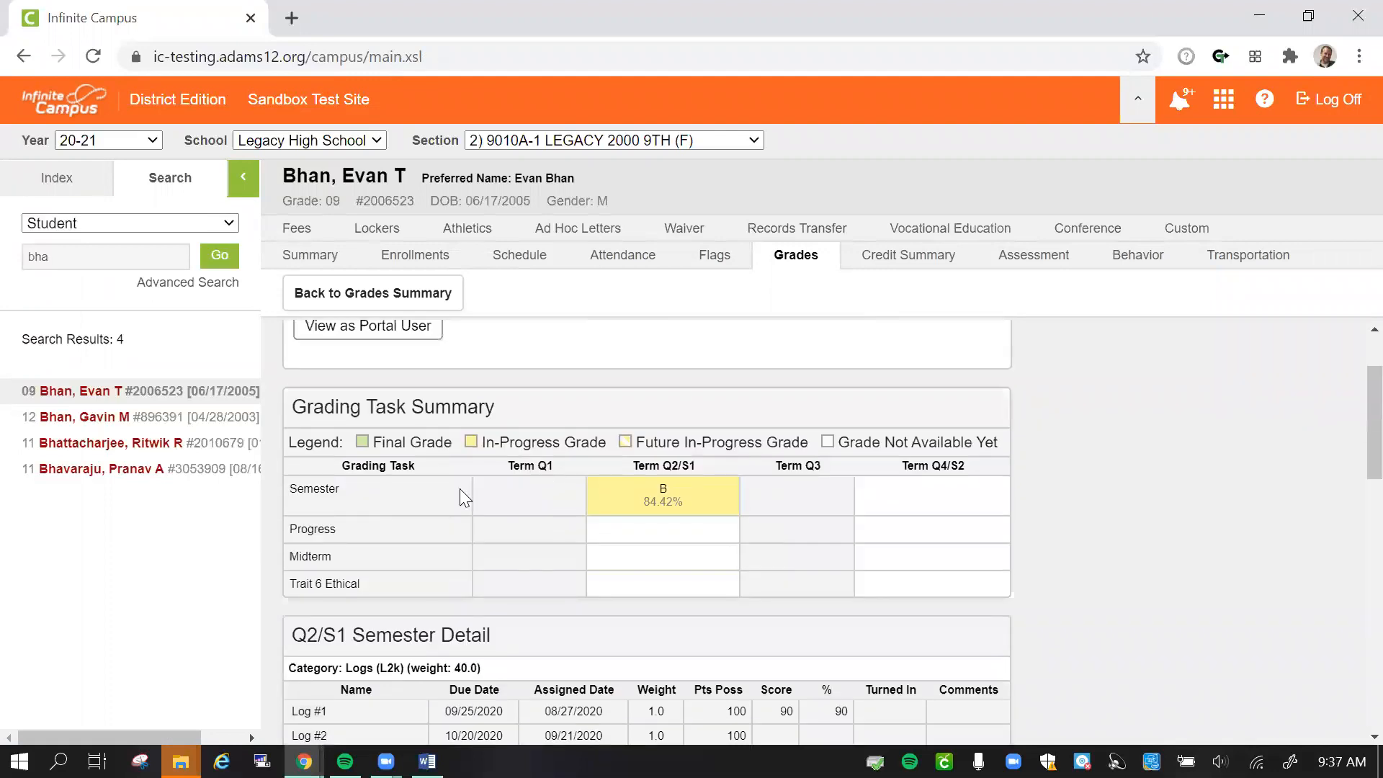
pyautogui.click(409, 331)
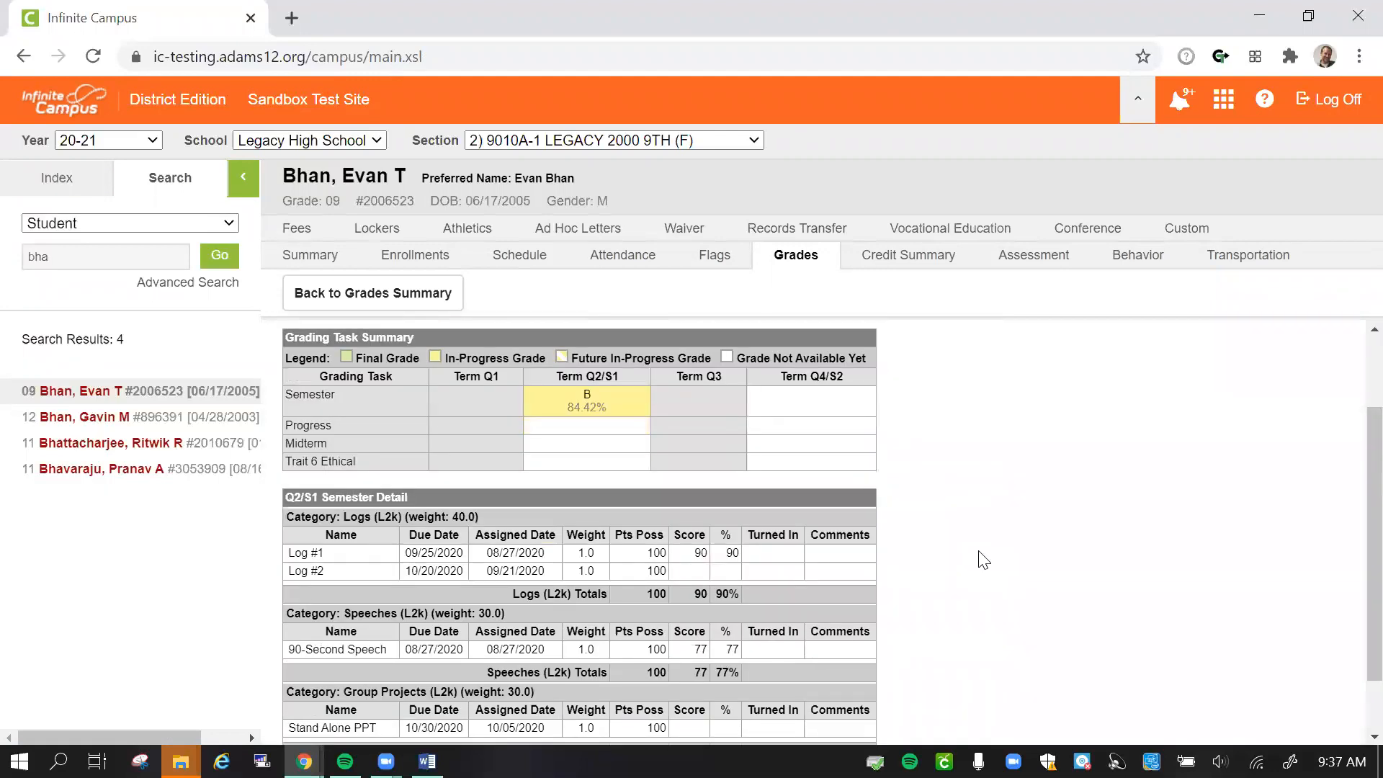
pyautogui.scroll(-2, 984, 562)
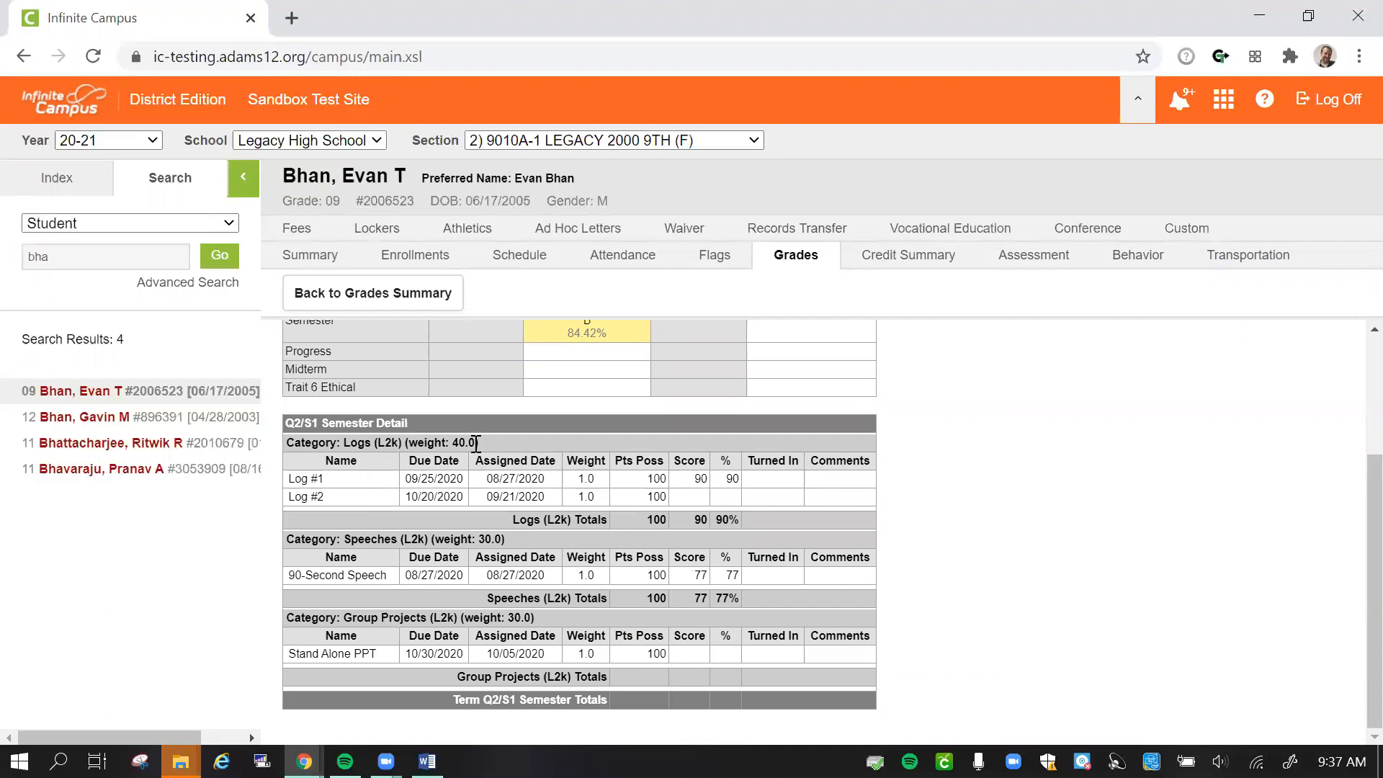
pyautogui.moveTo(487, 443); pyautogui.dragTo(418, 443)
pyautogui.moveTo(507, 538); pyautogui.dragTo(444, 540)
pyautogui.moveTo(534, 617); pyautogui.dragTo(471, 618)
pyautogui.click(833, 652)
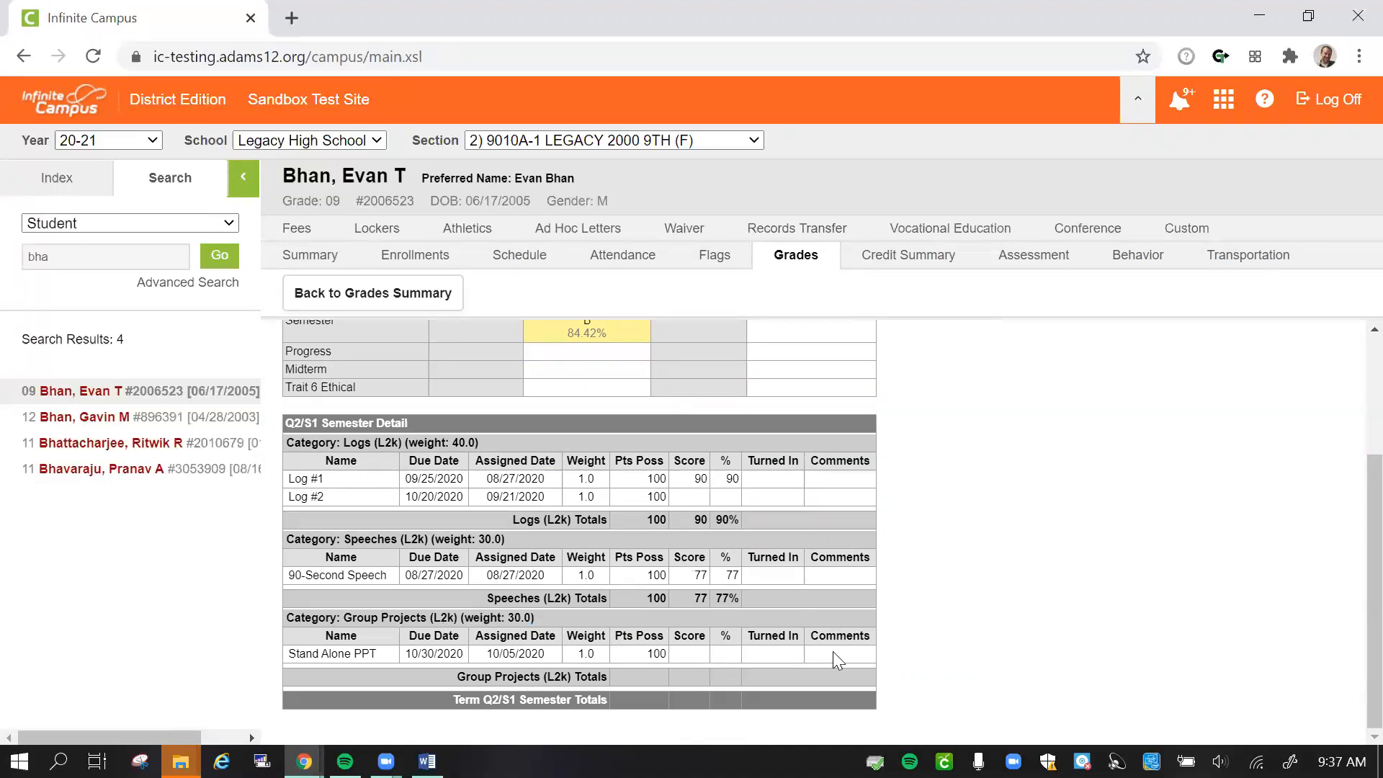